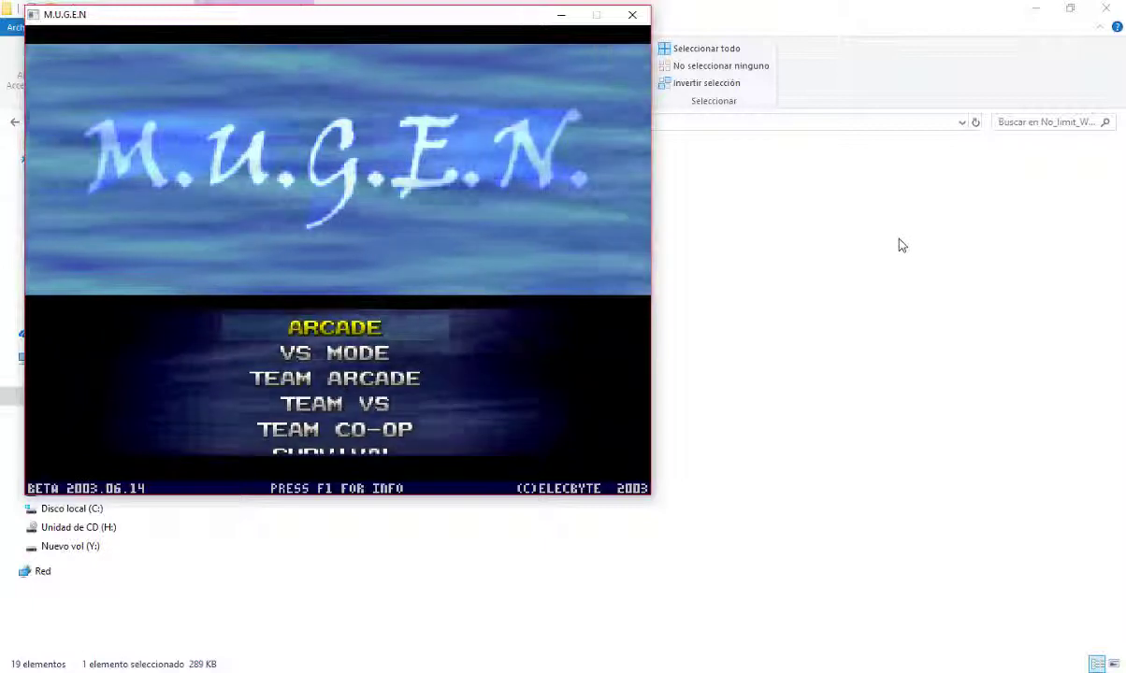
# - Look through the modes in the game's main menu and quit the game
pyautogui.press('Down')
pyautogui.press('Down')
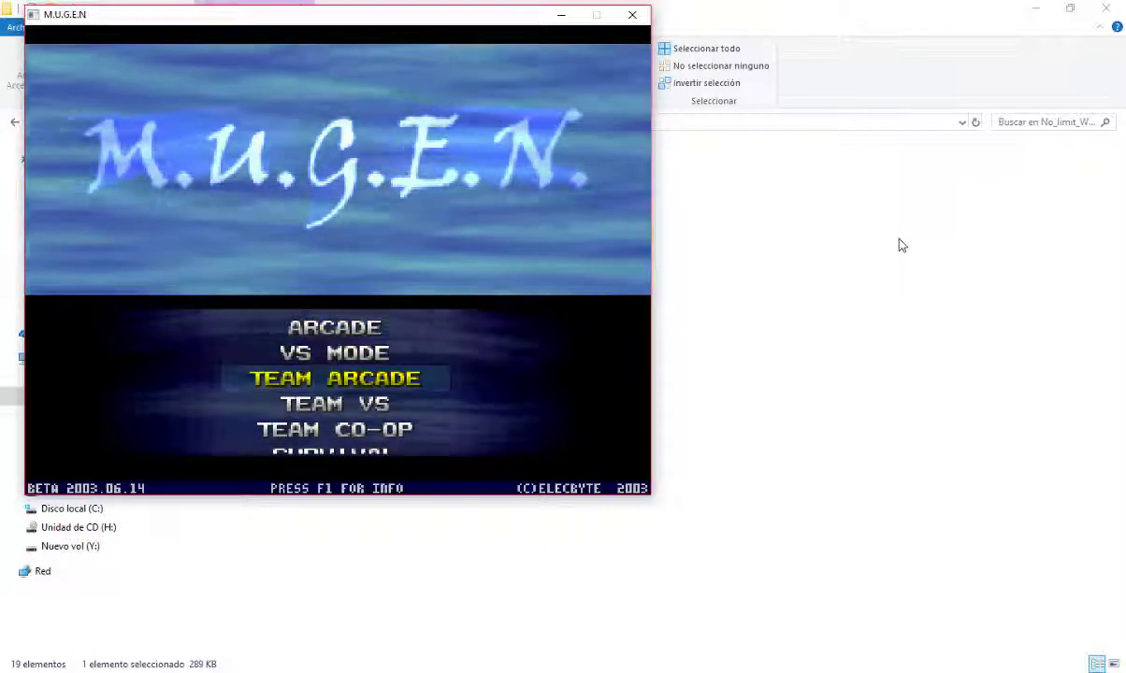
pyautogui.press('Up')
pyautogui.press('Escape')
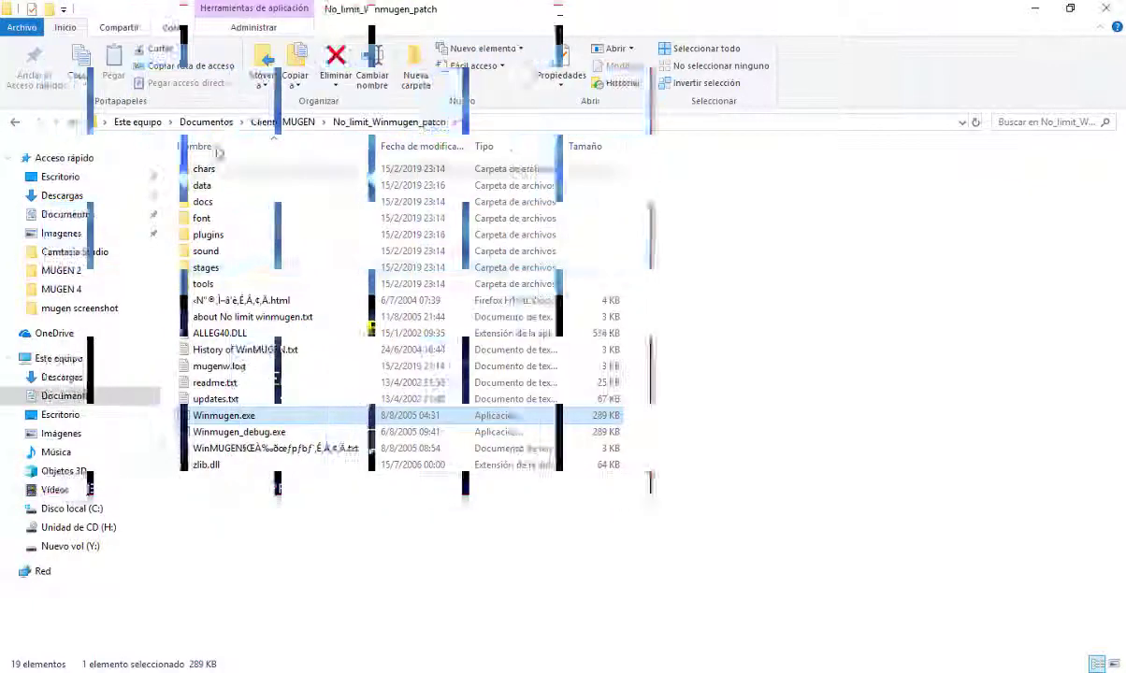
# - Go up to the Cliente MUGEN folder and launch winmugen.exe from the WinMugenPlus folder
pyautogui.click(284, 121)
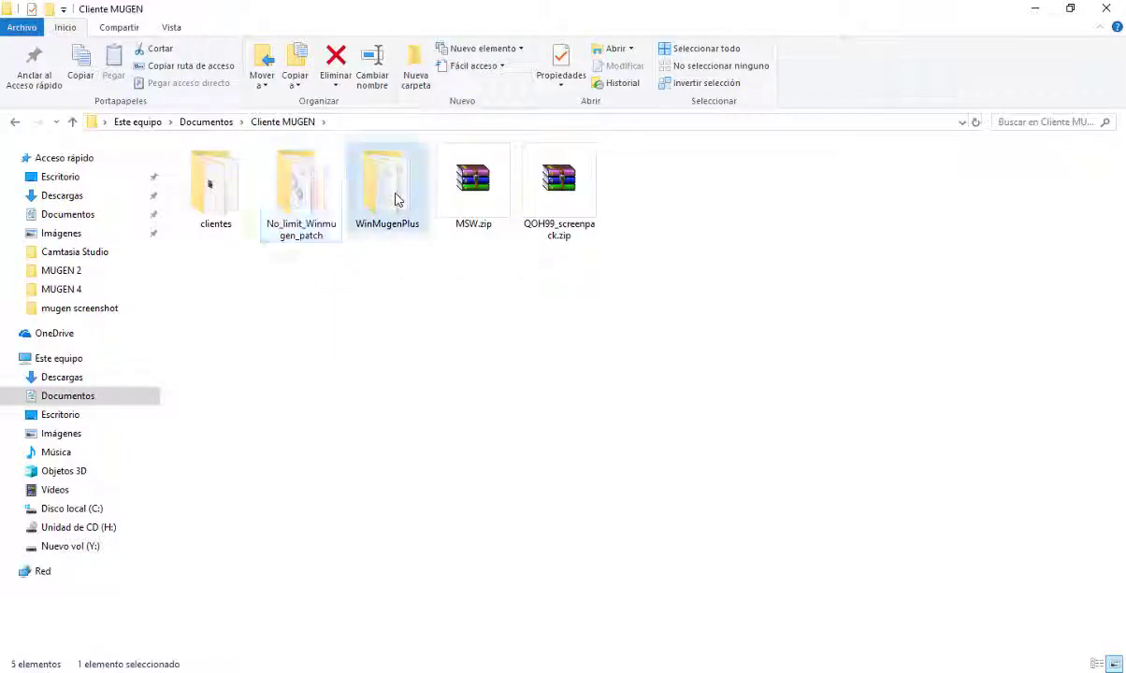
pyautogui.doubleClick(395, 199)
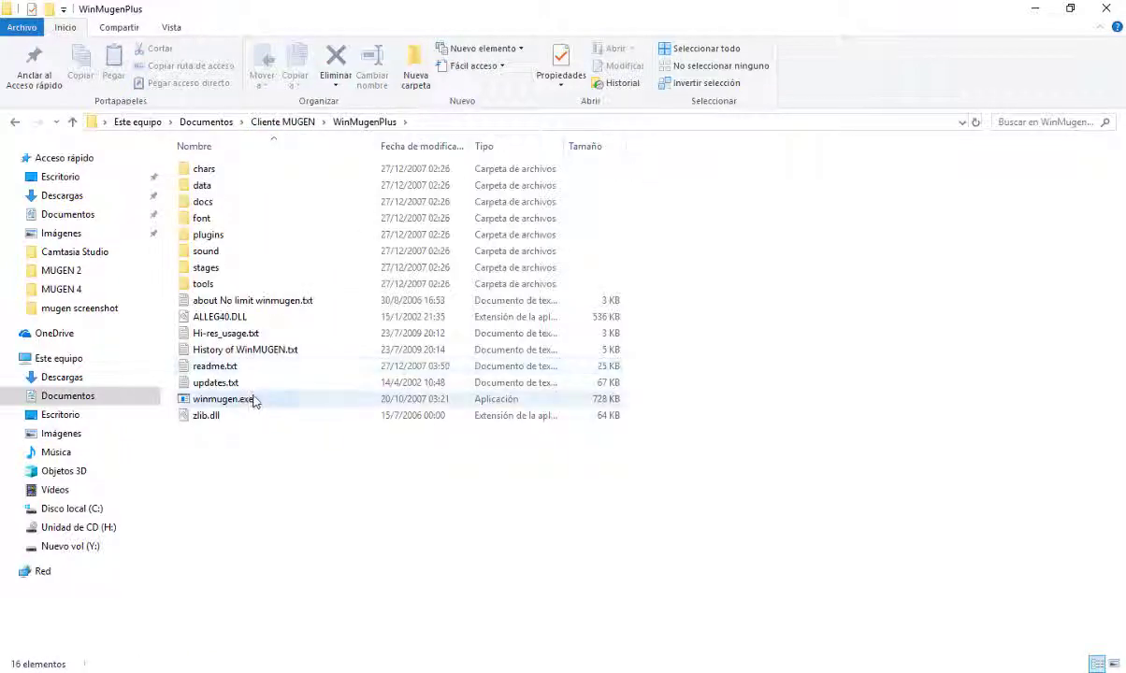
pyautogui.doubleClick(252, 400)
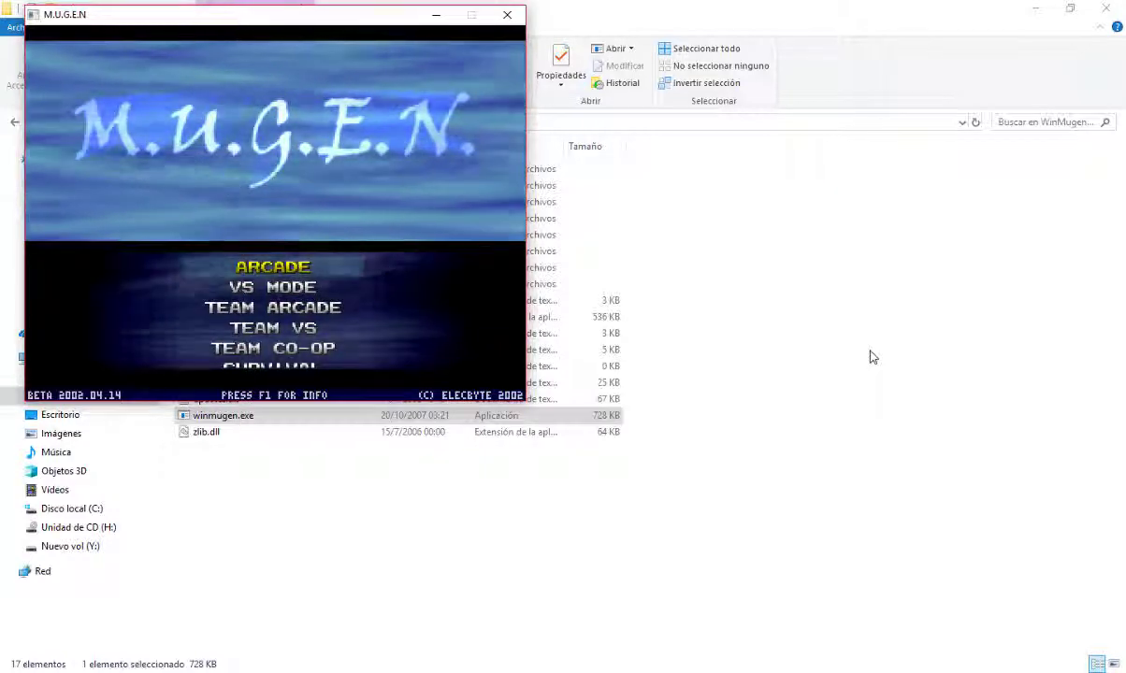
# - Browse the main menu modes, view the Training mode's character selection screen, and quit the game
pyautogui.press('Up')
pyautogui.press('Up')
pyautogui.press('Up')
pyautogui.press('Up')
pyautogui.press('Up')
pyautogui.press('Up')
pyautogui.press('Up')
pyautogui.press('Up')
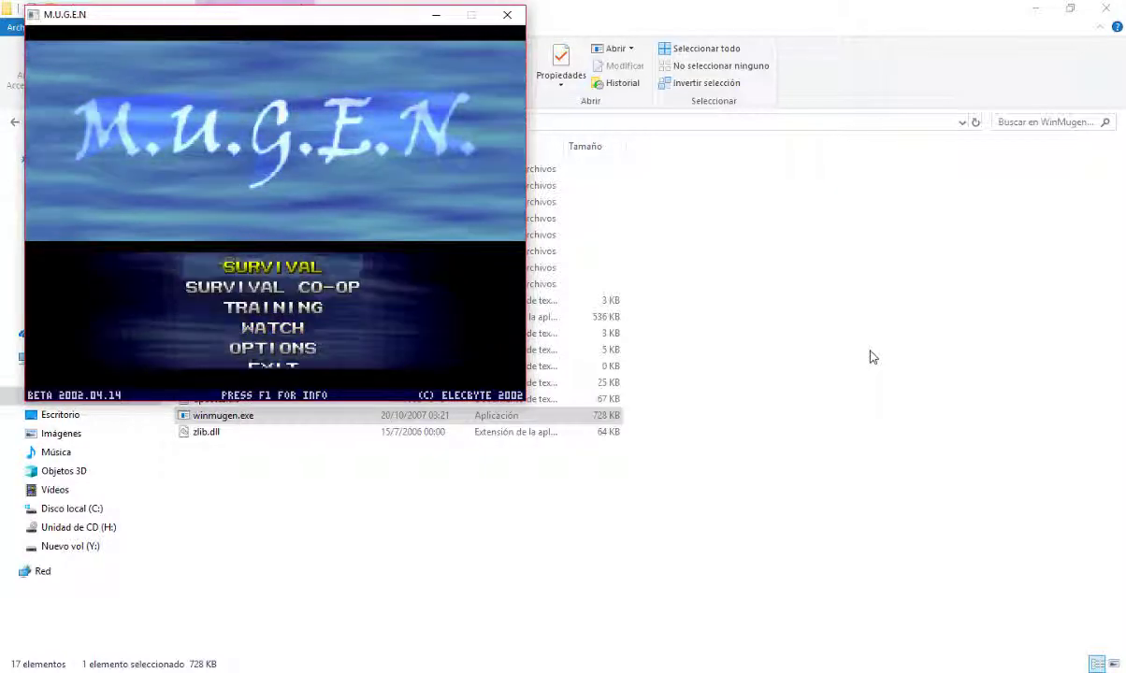
pyautogui.press('Down')
pyautogui.press('Down')
pyautogui.press('Down')
pyautogui.press('Down')
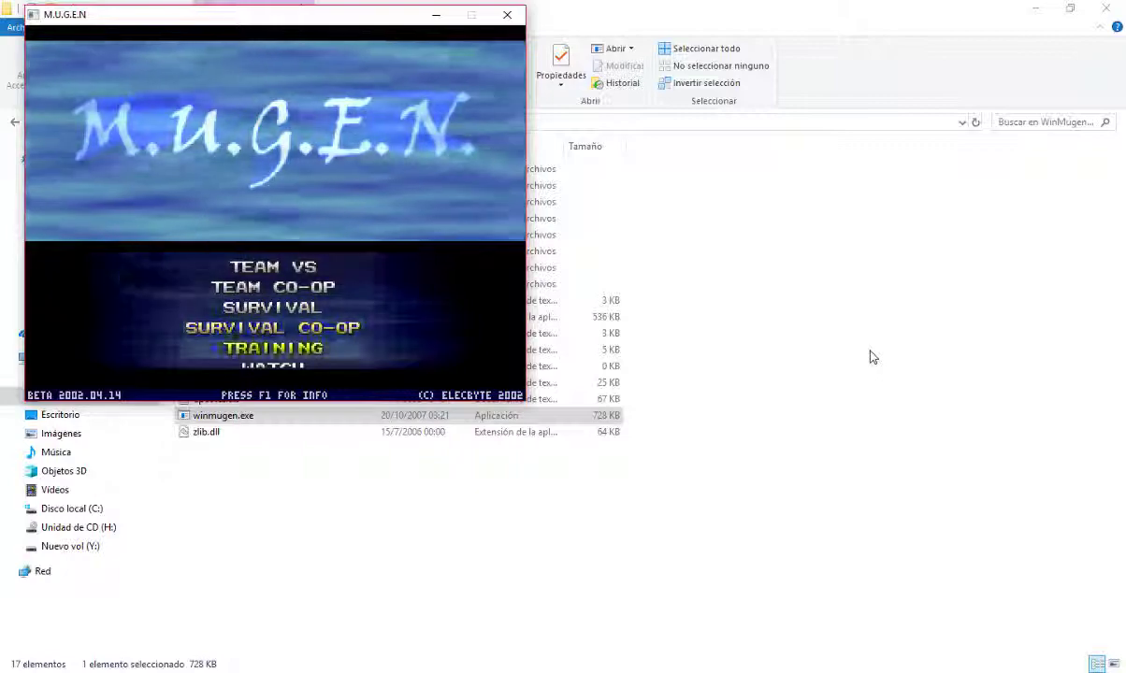
pyautogui.press('Return')
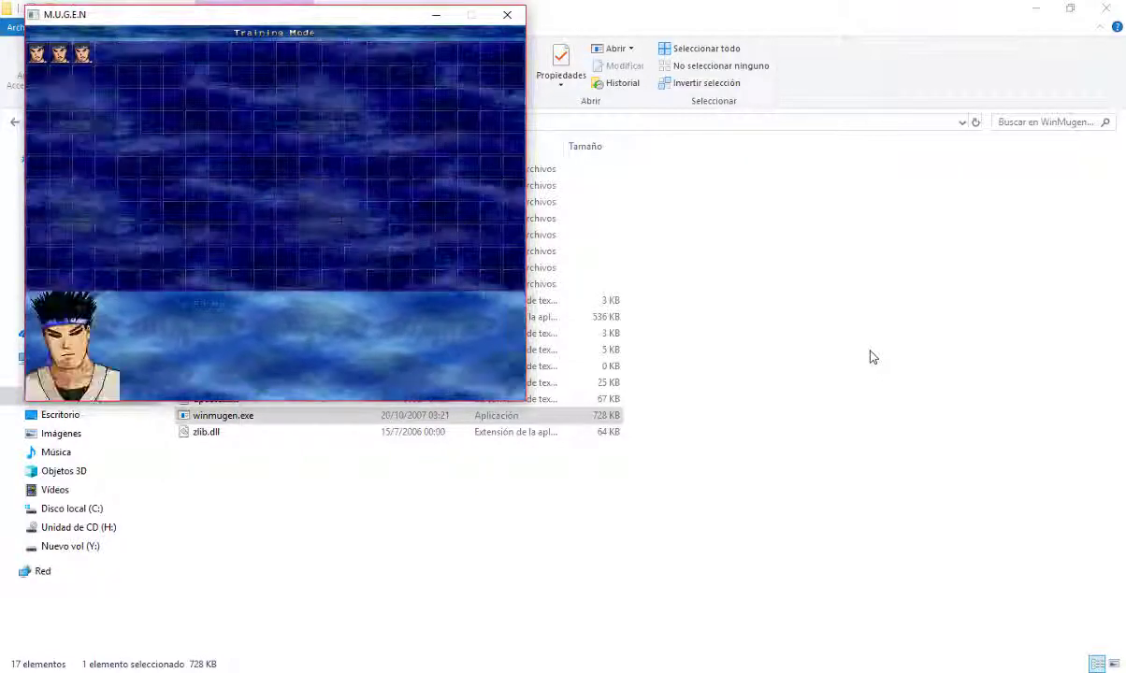
pyautogui.press('Escape')
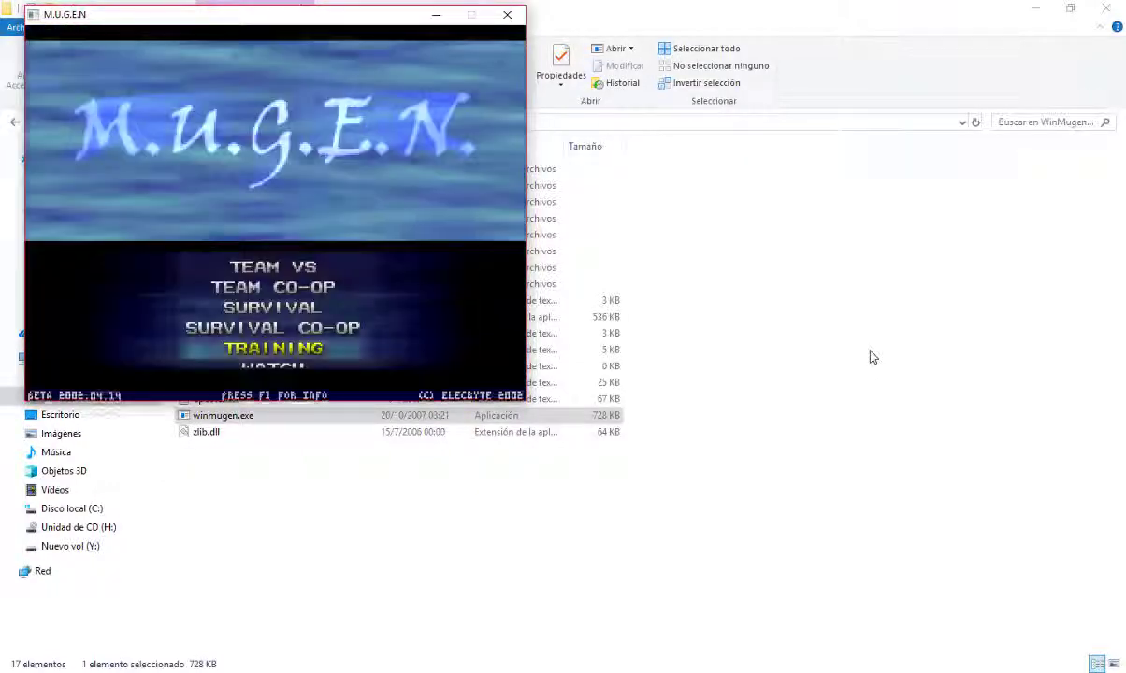
pyautogui.press('Escape')
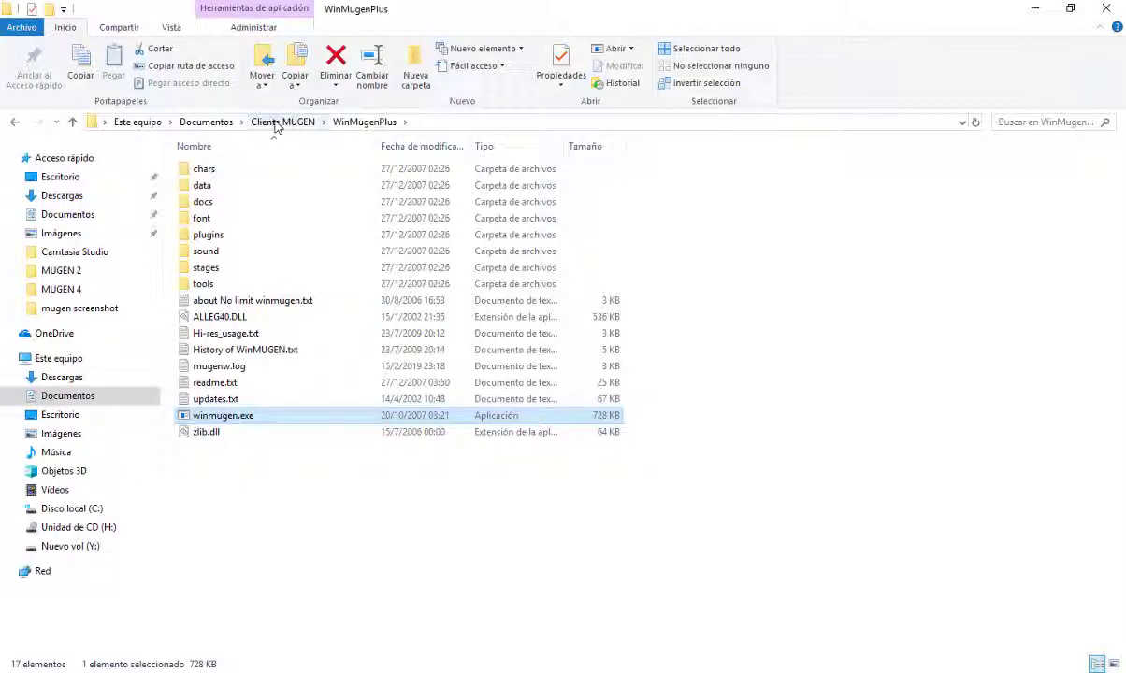
# - Return to the Cliente MUGEN folder and point out the No_limit_Winmugen_patch and WinMugenPlus folders
pyautogui.click(283, 122)
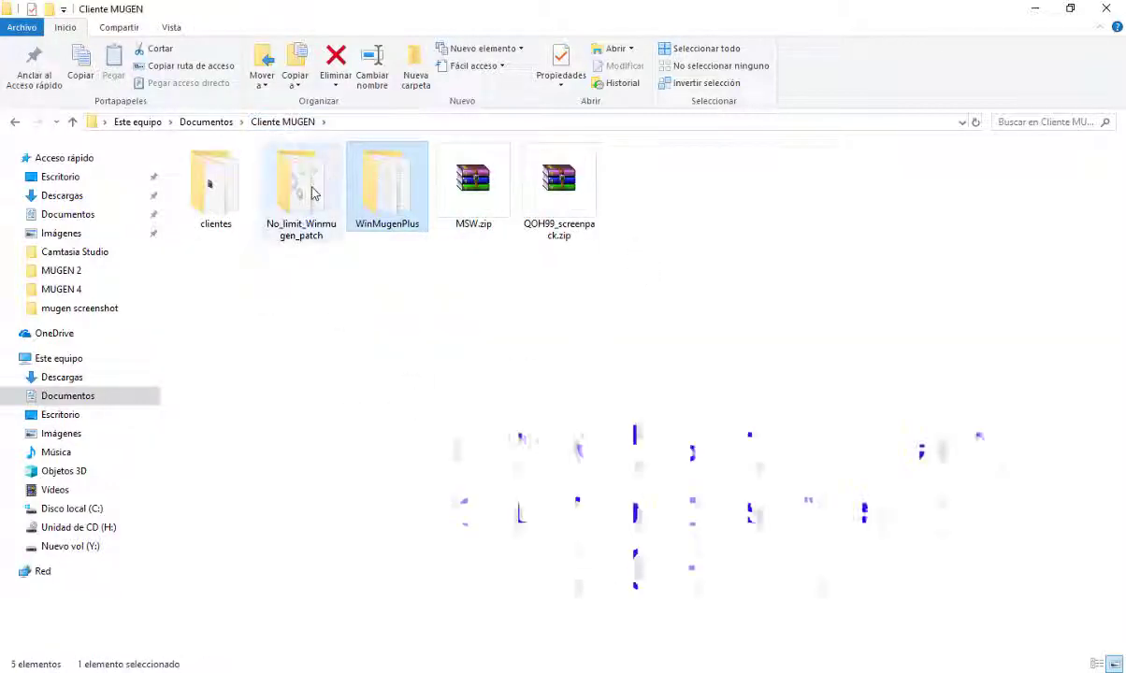
pyautogui.click(304, 187)
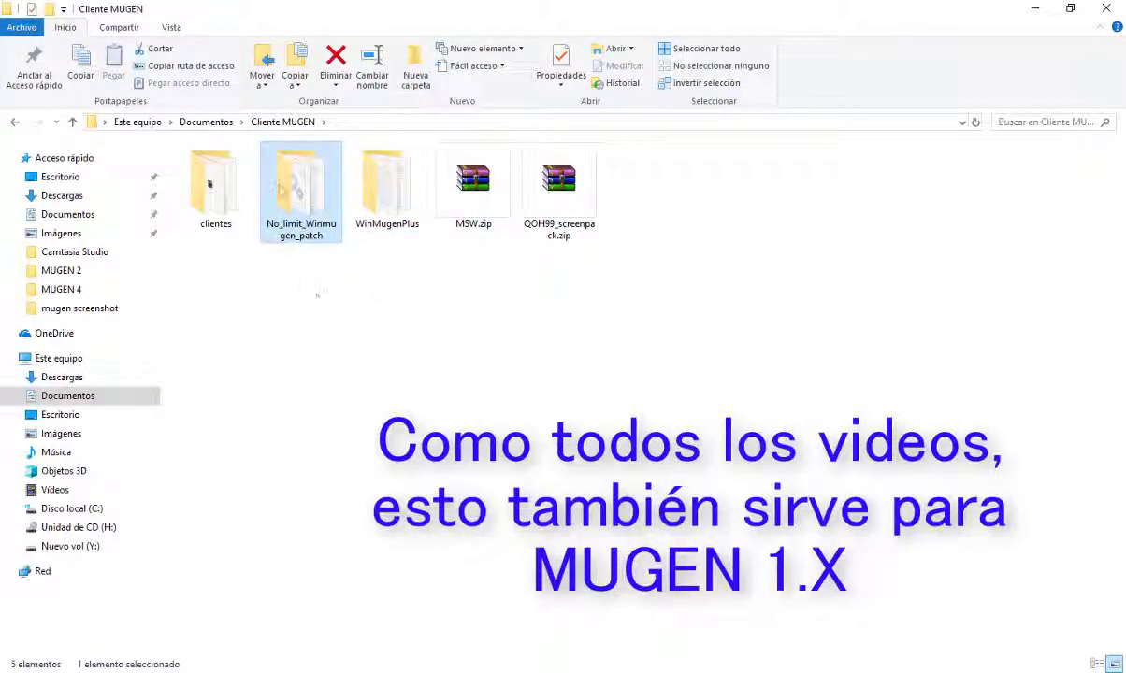
pyautogui.click(386, 187)
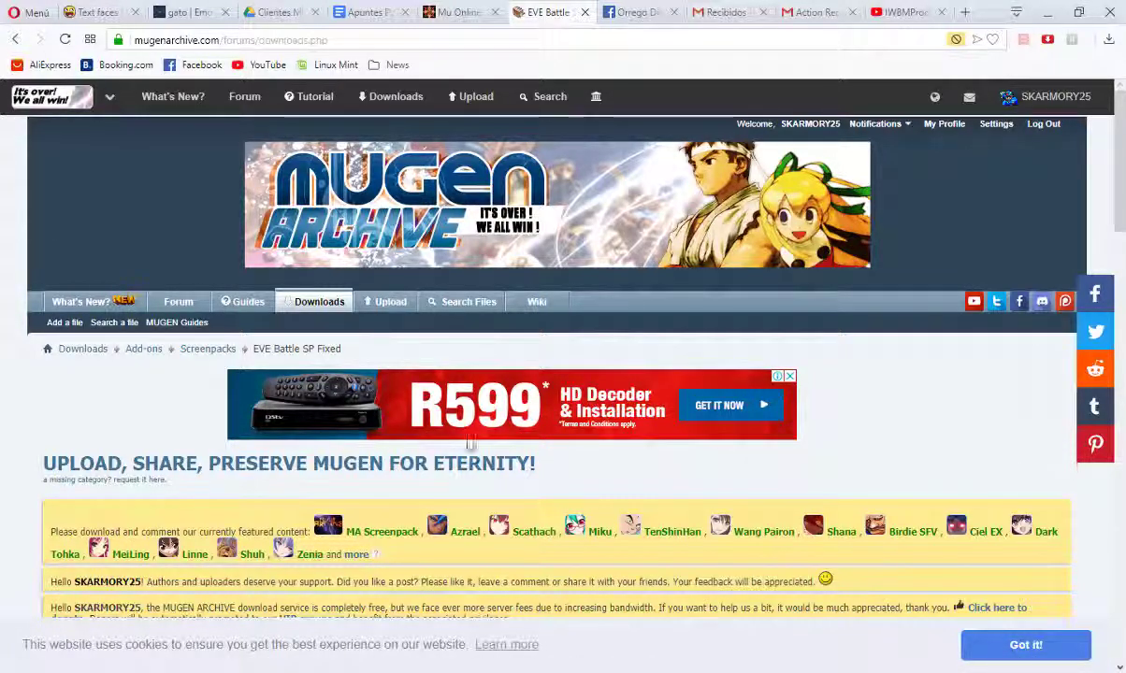
# - View the account menu on the MUGEN Archive site, and switch back to the Cliente MUGEN folder in File Explorer
pyautogui.moveTo(1051, 103)
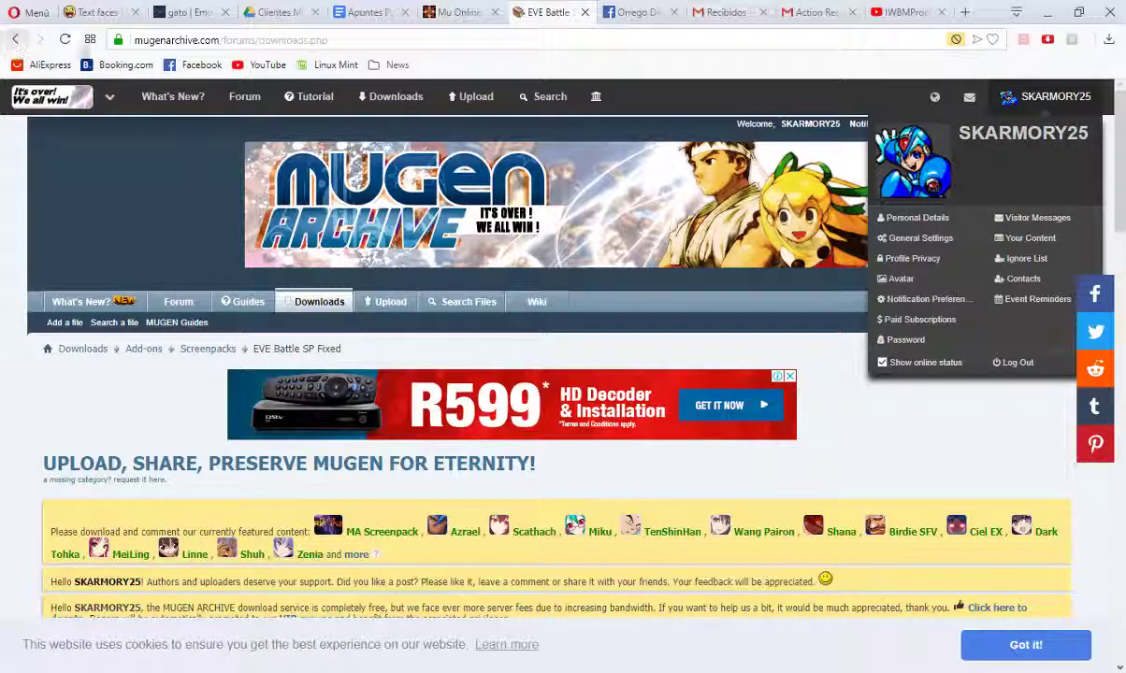
pyautogui.click(1047, 11)
pyautogui.click(580, 358)
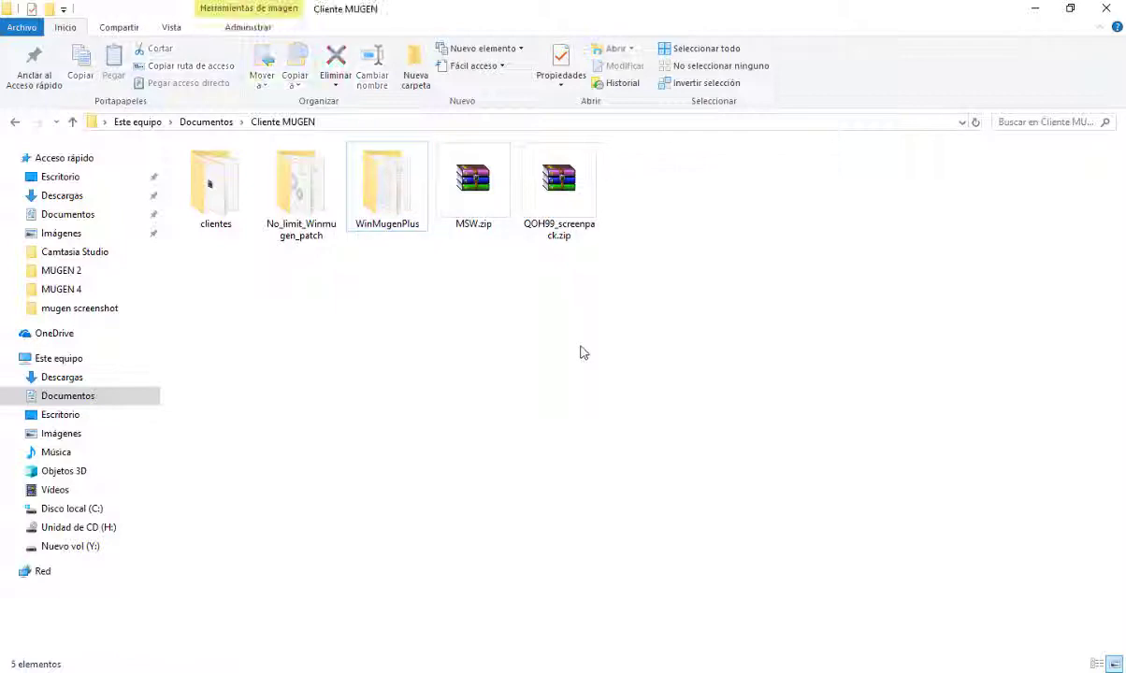
# - Open QOH99_screenpack.zip from the Cliente MUGEN folder and enter its QOH99 screenpack folder
pyautogui.click(561, 185)
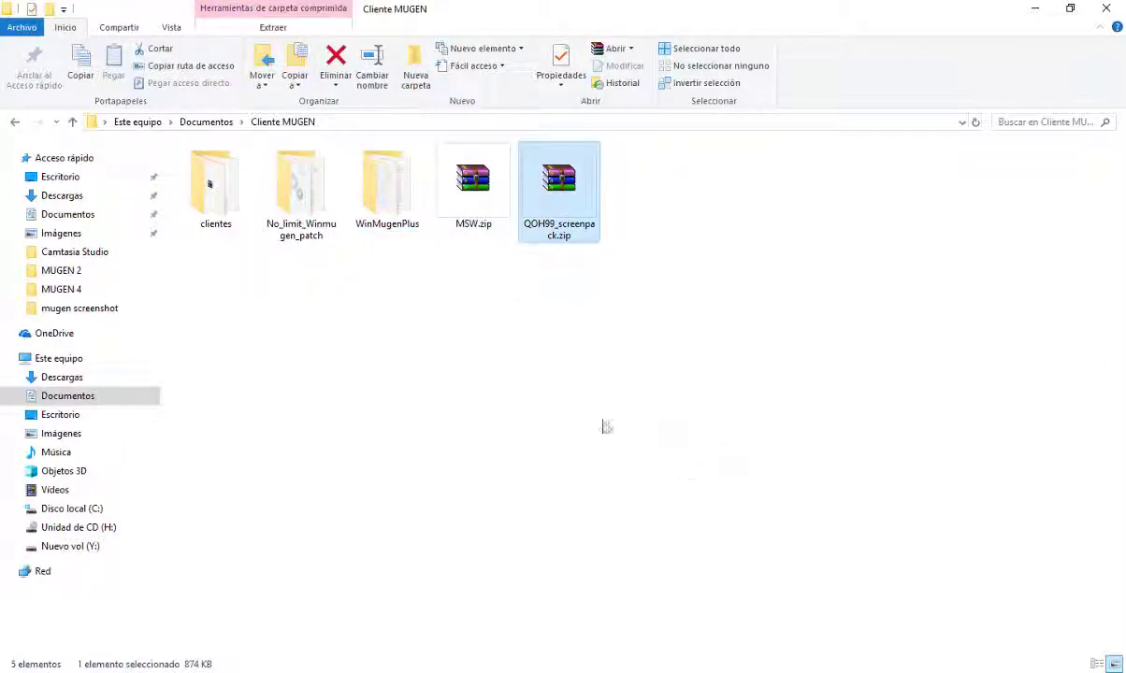
pyautogui.click(481, 211)
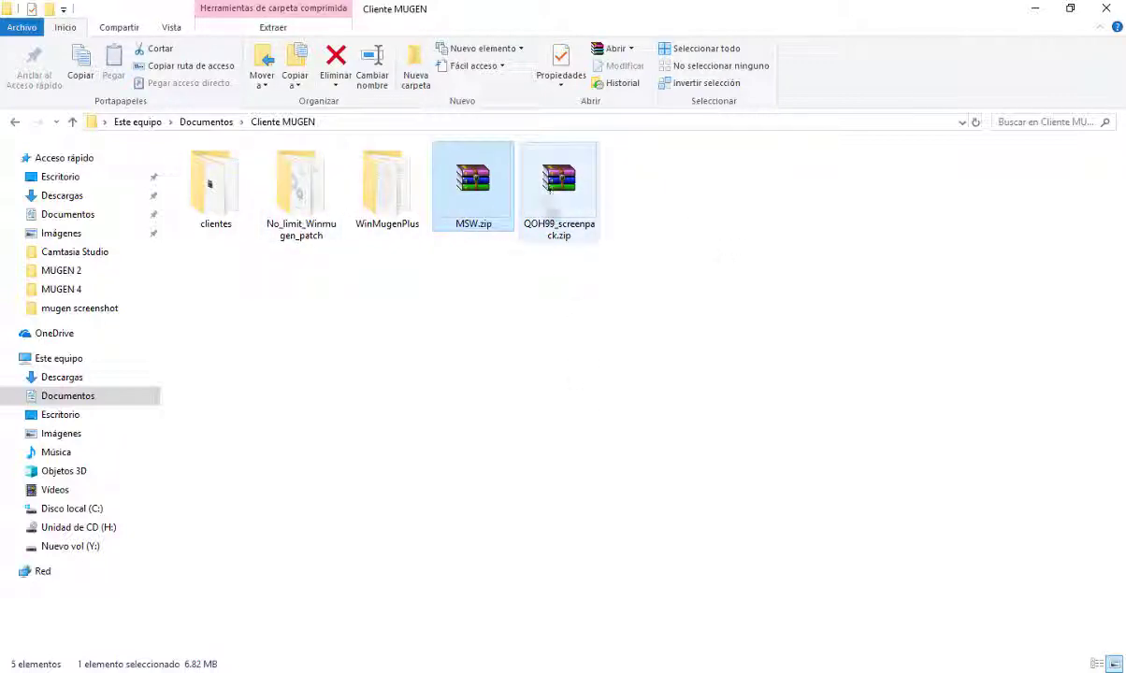
pyautogui.doubleClick(559, 180)
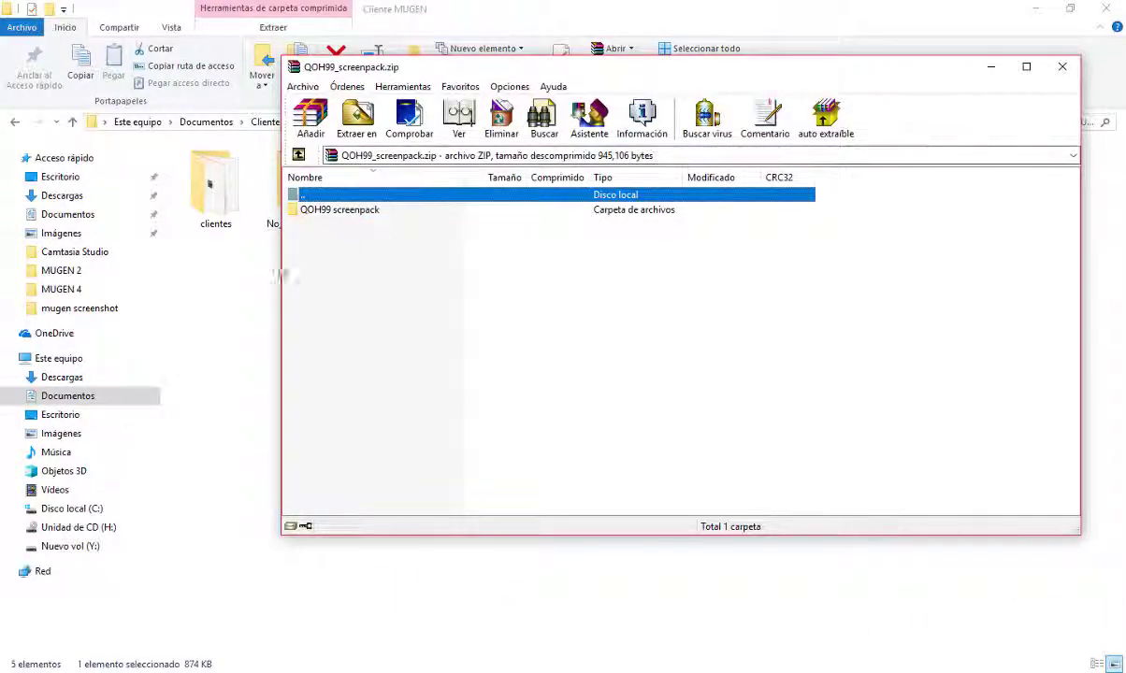
pyautogui.doubleClick(346, 212)
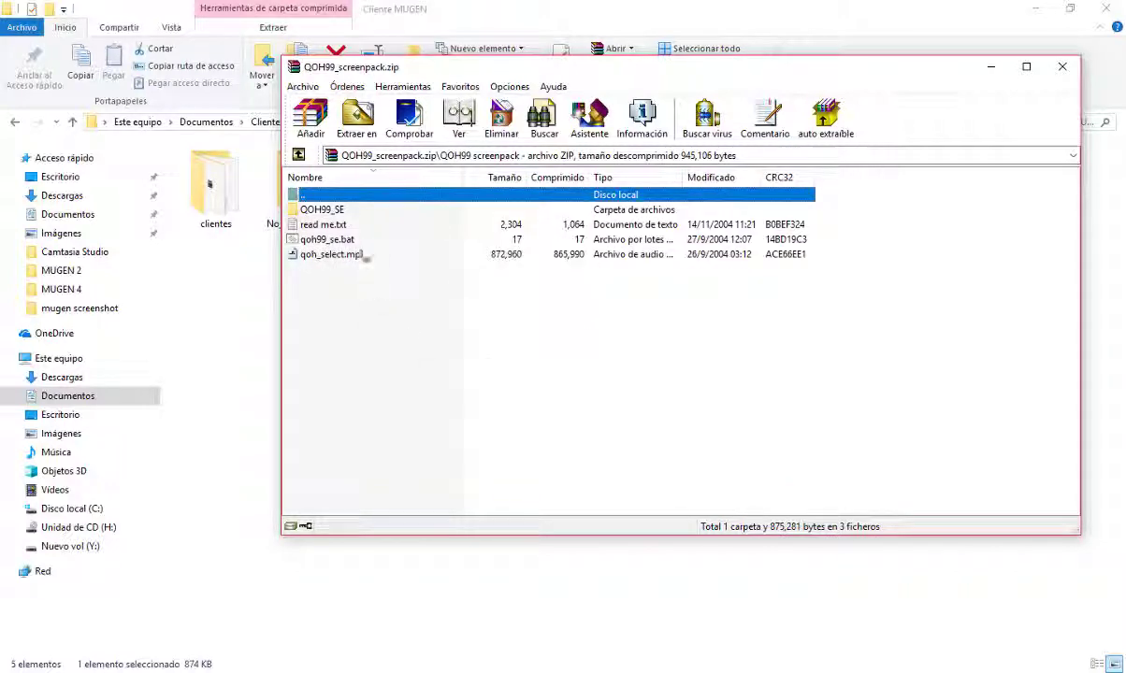
# - Read through read me.txt inside the archive and close it
pyautogui.doubleClick(325, 225)
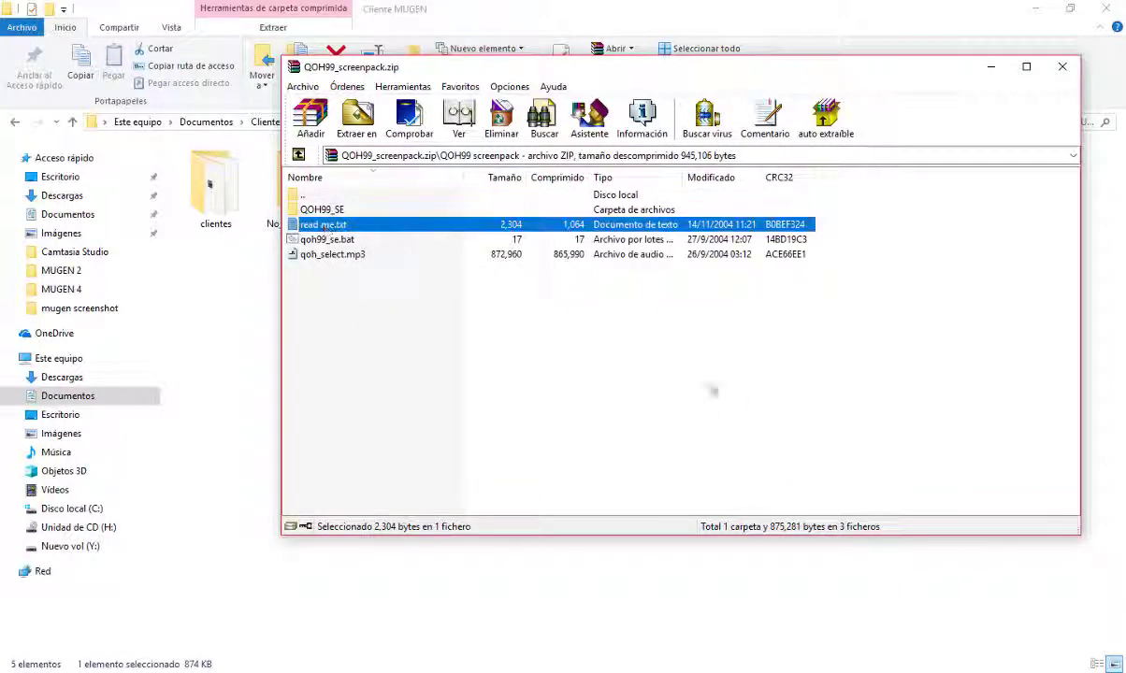
pyautogui.scroll(-10, 722, 408)
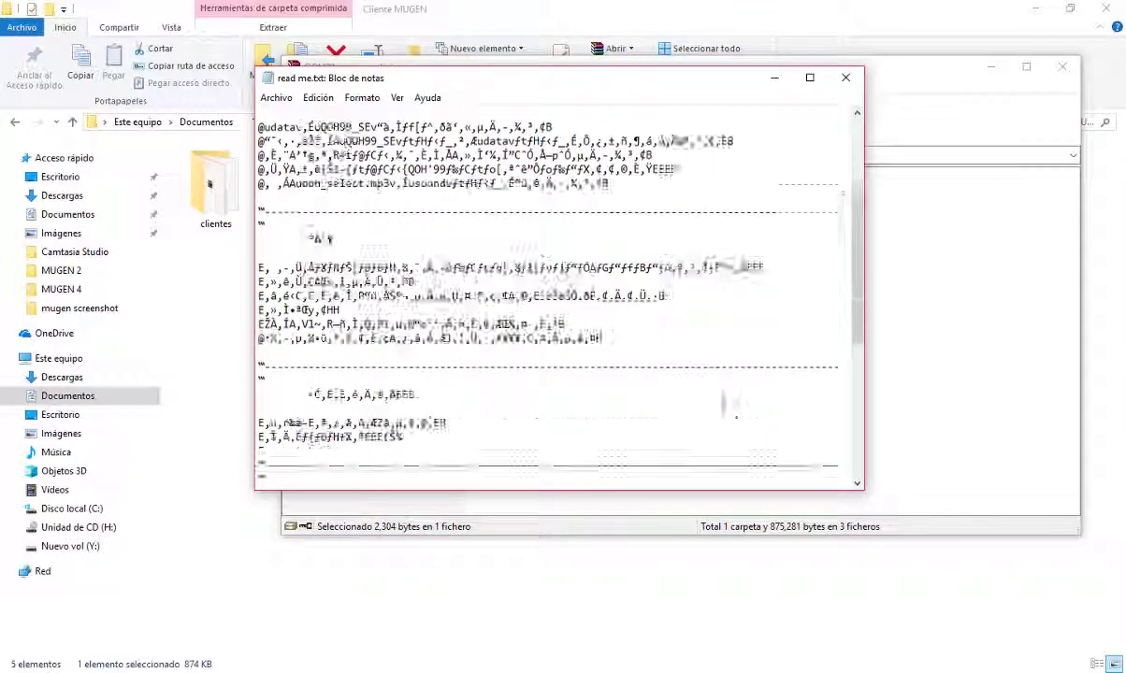
pyautogui.scroll(5, 716, 449)
pyautogui.scroll(8, 716, 460)
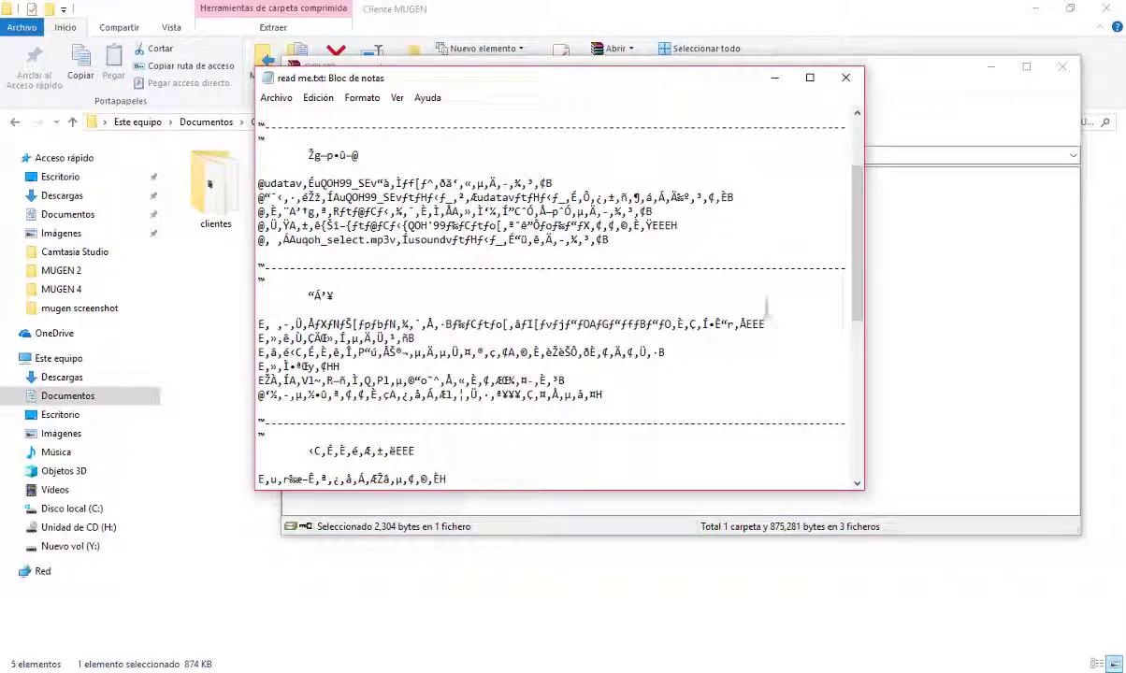
pyautogui.click(845, 78)
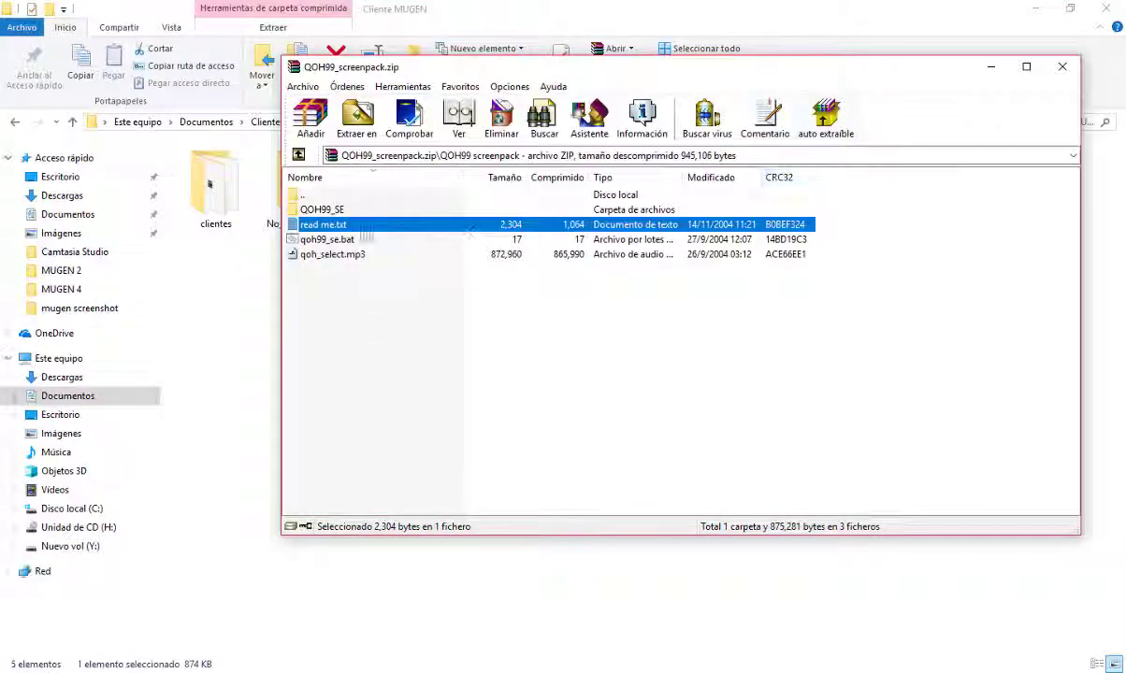
# - Inspect select.def and system.def in the archive's QOH99_SE folder, and go back up one level
pyautogui.doubleClick(324, 209)
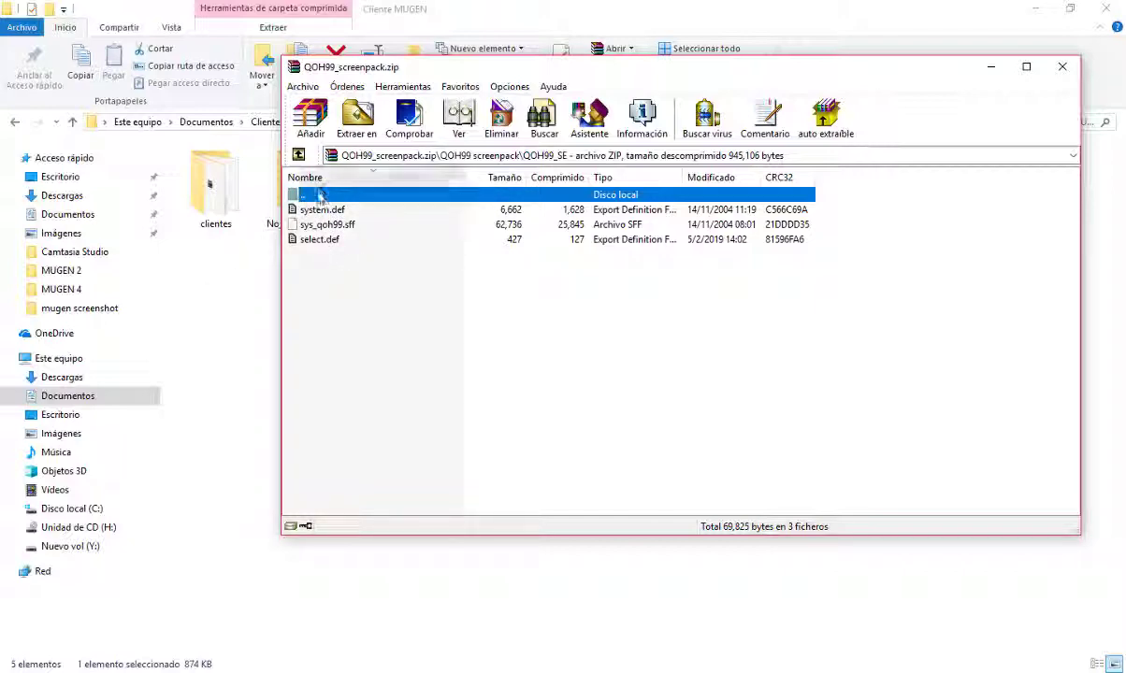
pyautogui.click(332, 241)
pyautogui.click(323, 210)
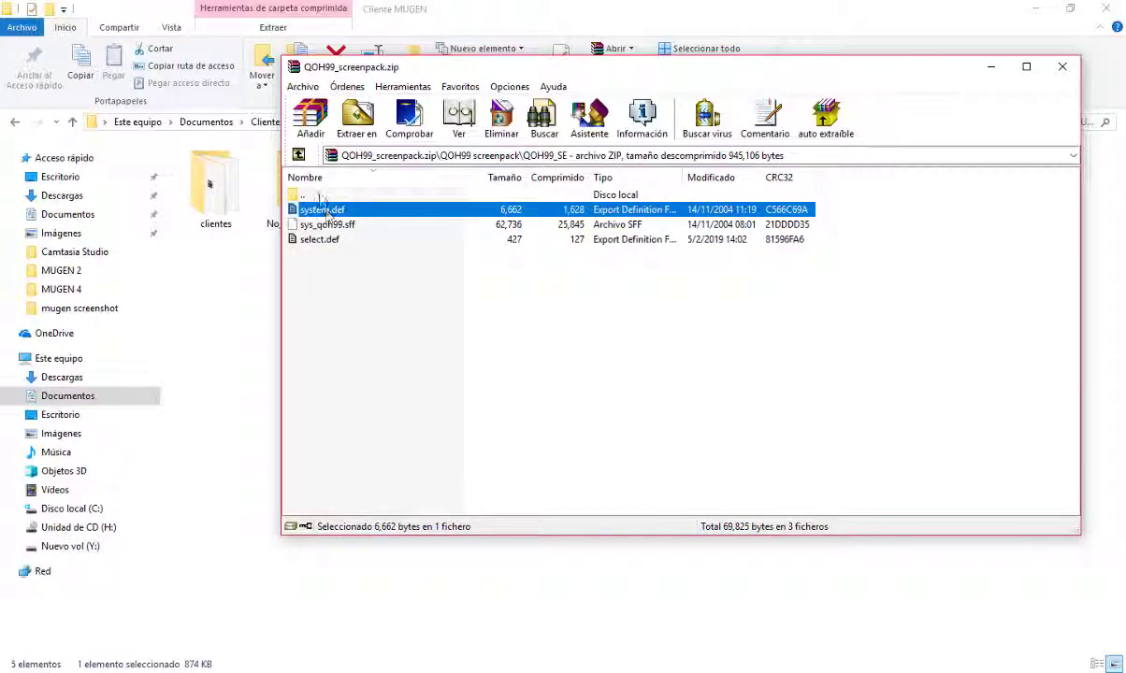
pyautogui.doubleClick(319, 194)
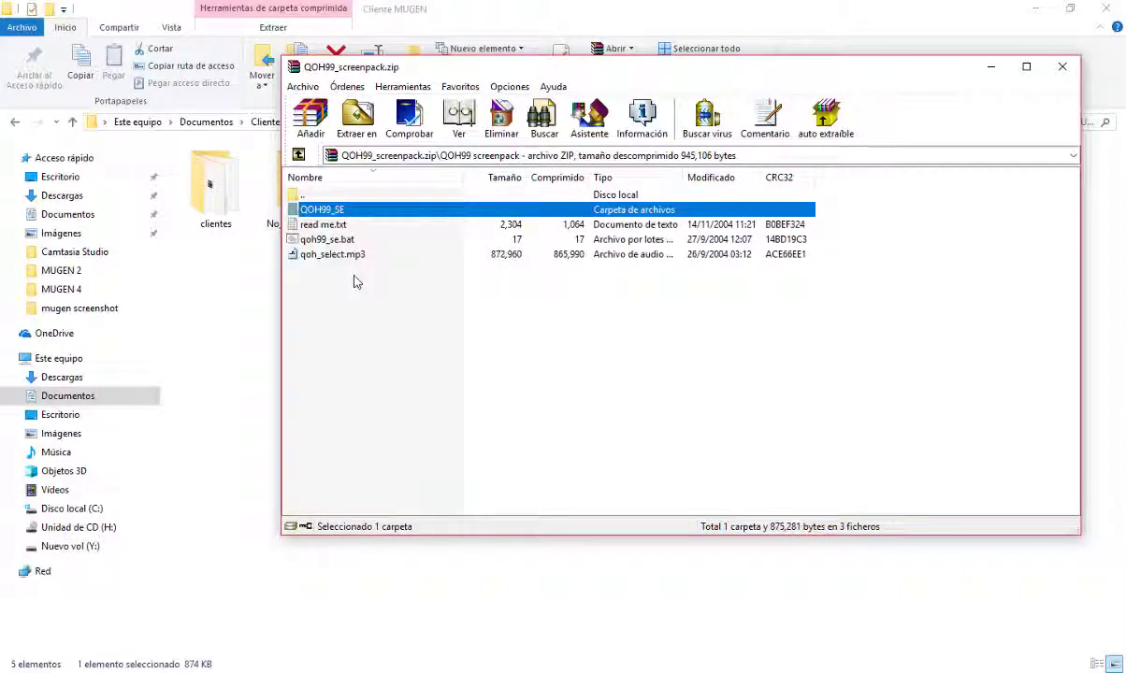
# - Leave the archive window and extract QOH99_screenpack.zip into its own QOH99_screenpack folder
pyautogui.click(338, 245)
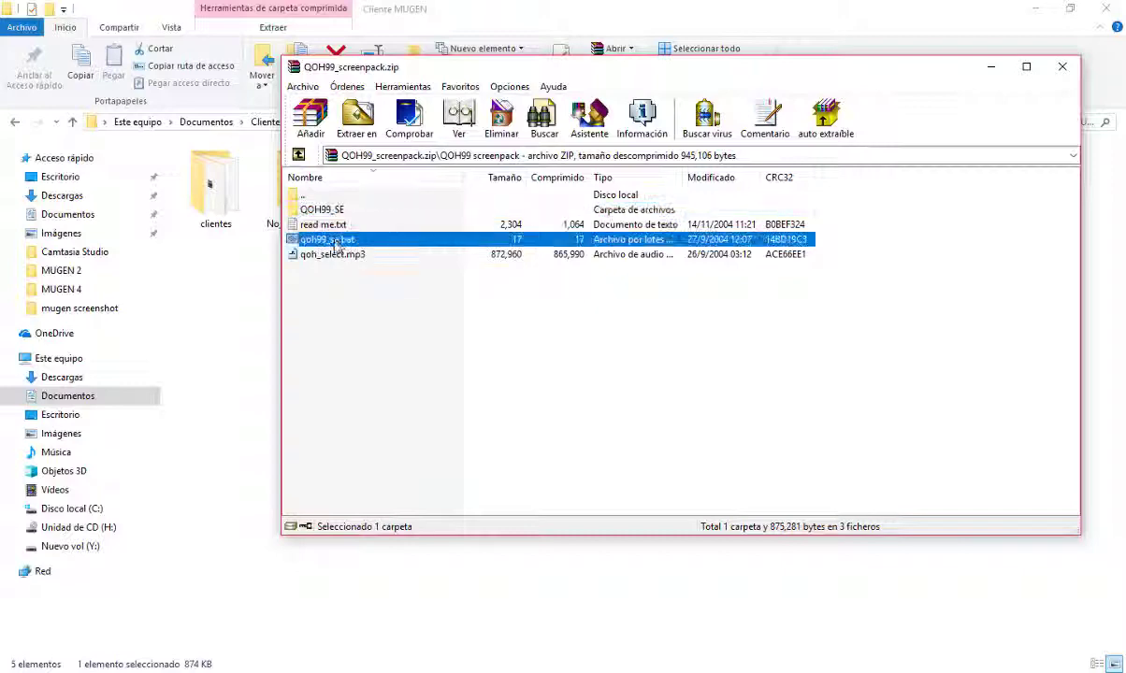
pyautogui.rightClick(335, 243)
pyautogui.click(261, 316)
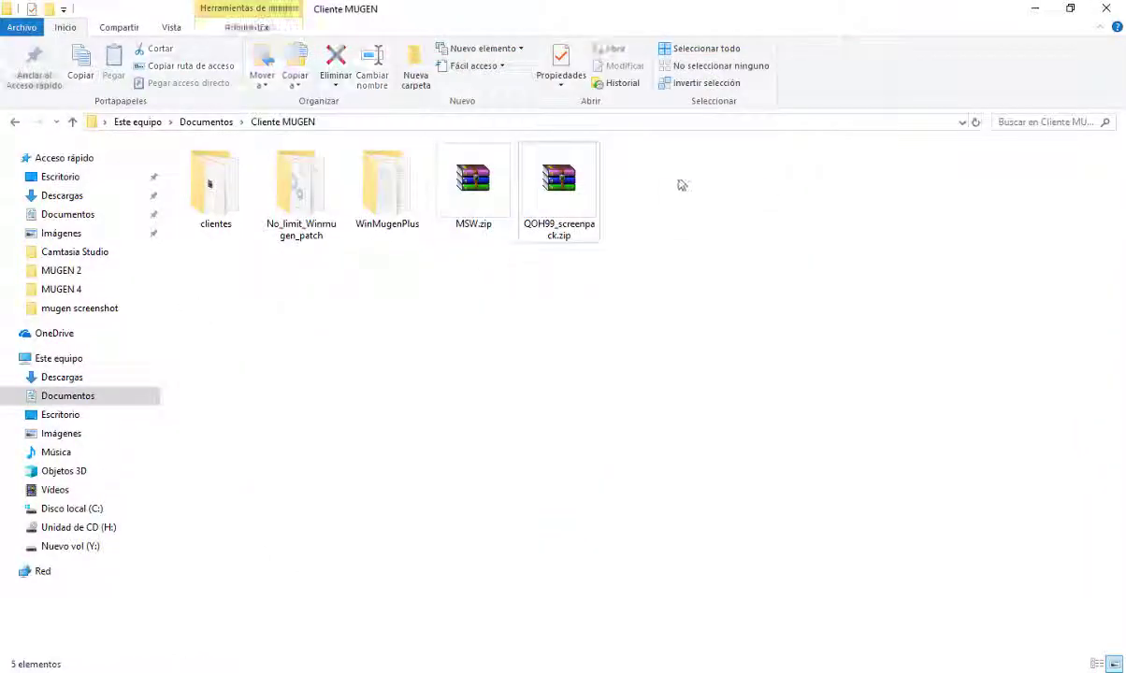
pyautogui.rightClick(563, 196)
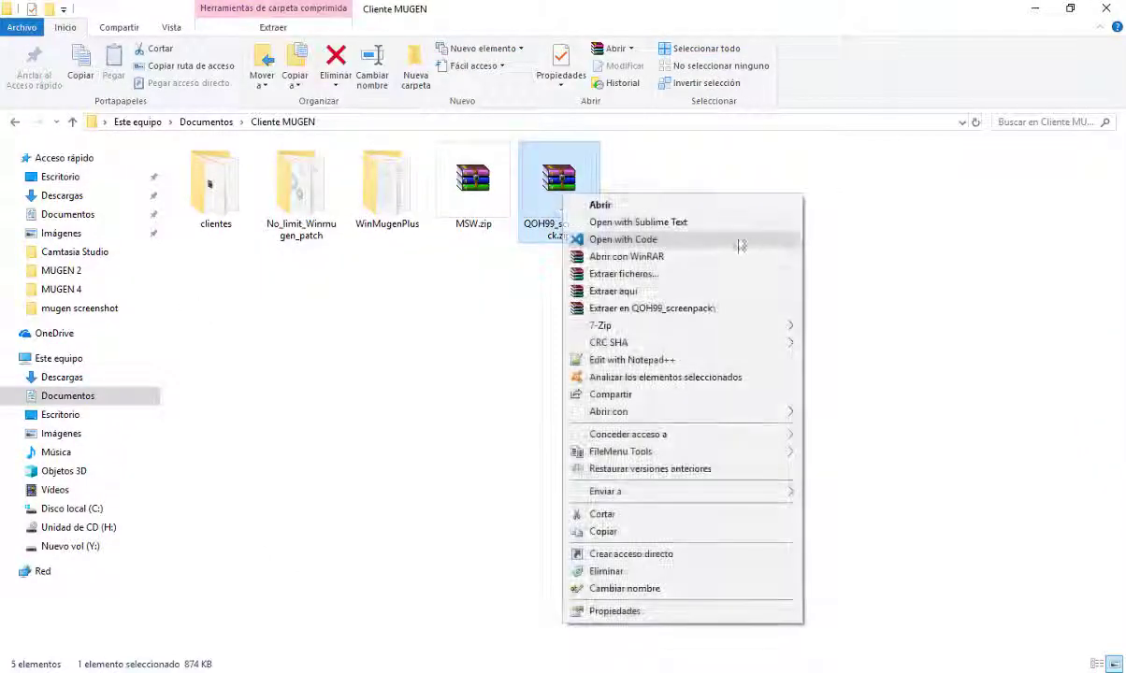
pyautogui.click(687, 307)
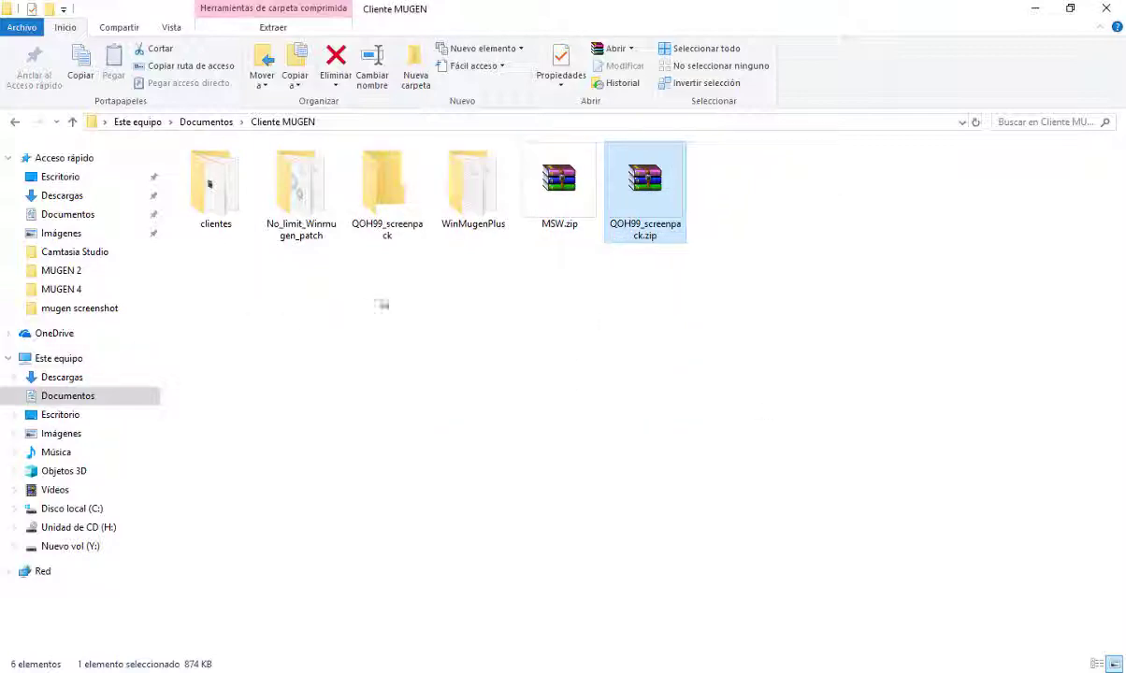
# - Open the QOH99 screenpack folder inside the extracted folder, and view and close its read me.txt
pyautogui.doubleClick(365, 182)
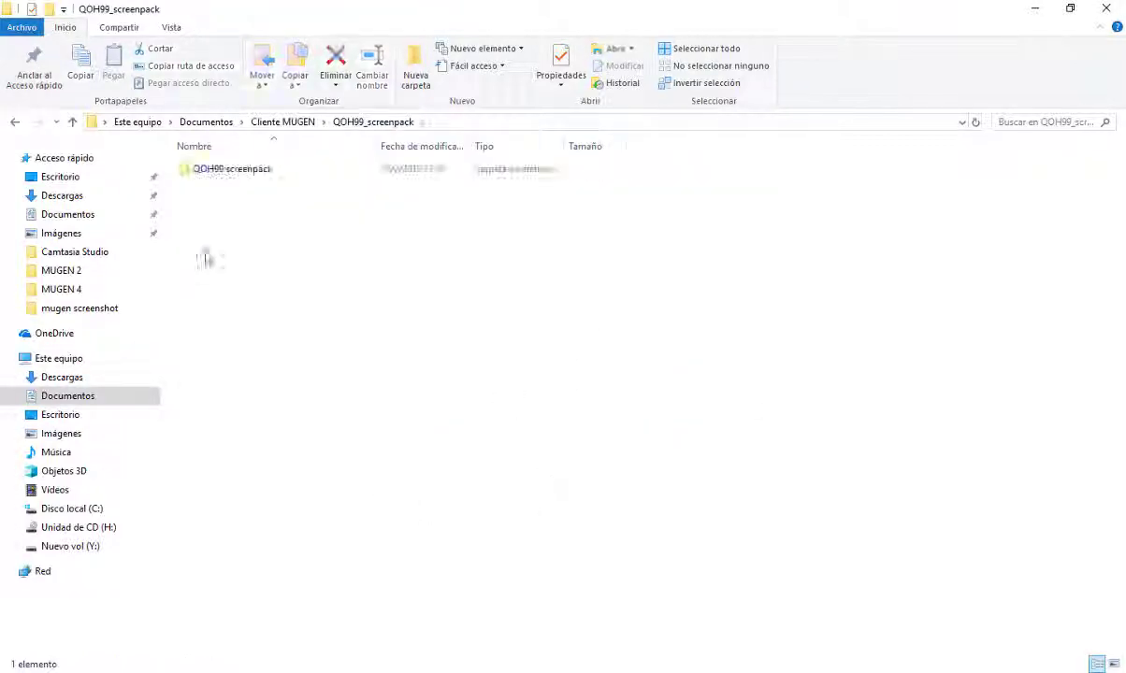
pyautogui.doubleClick(213, 172)
pyautogui.doubleClick(216, 218)
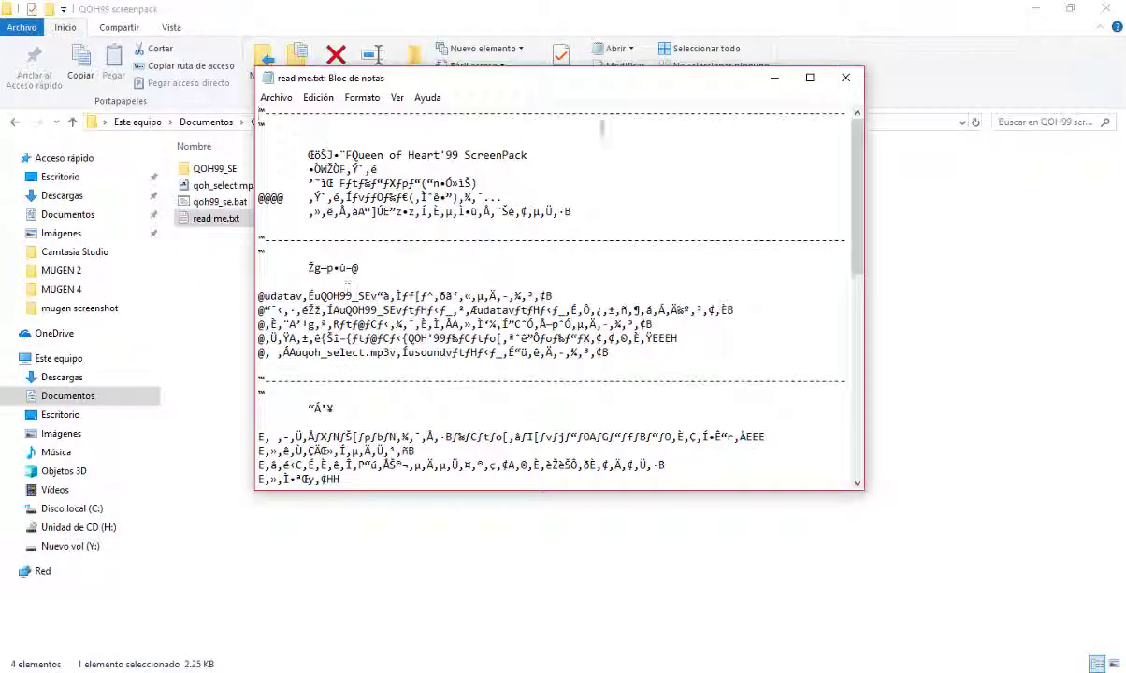
pyautogui.click(856, 82)
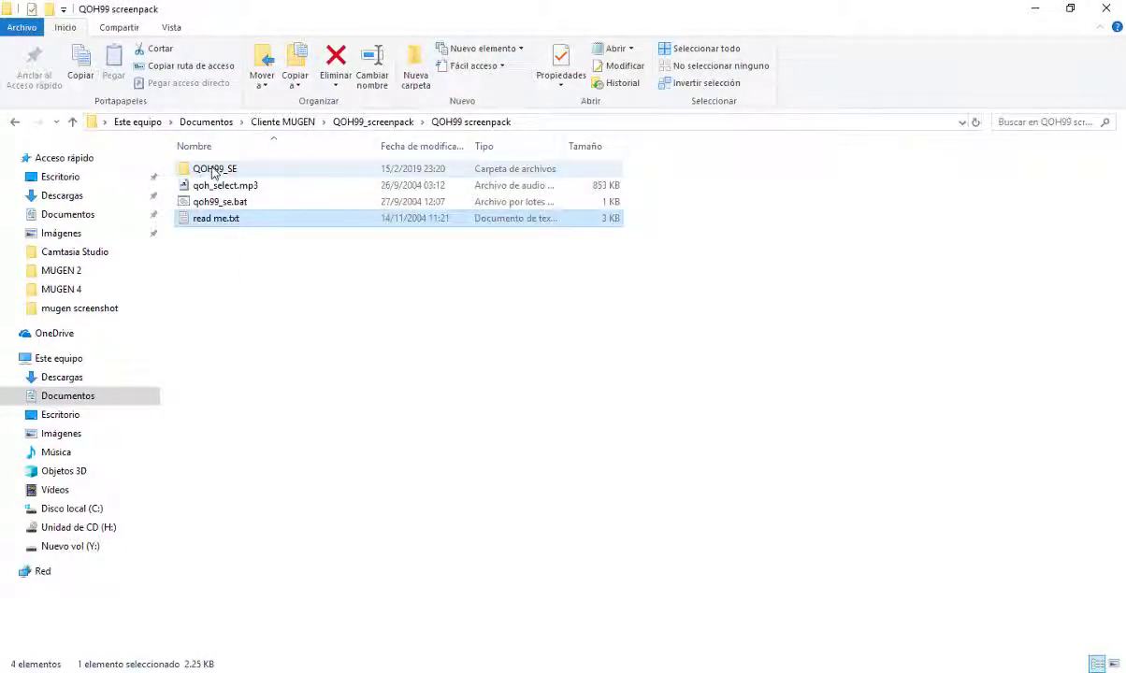
# - Open select.def from the extracted QOH99_SE folder in Sublime Text
pyautogui.doubleClick(212, 169)
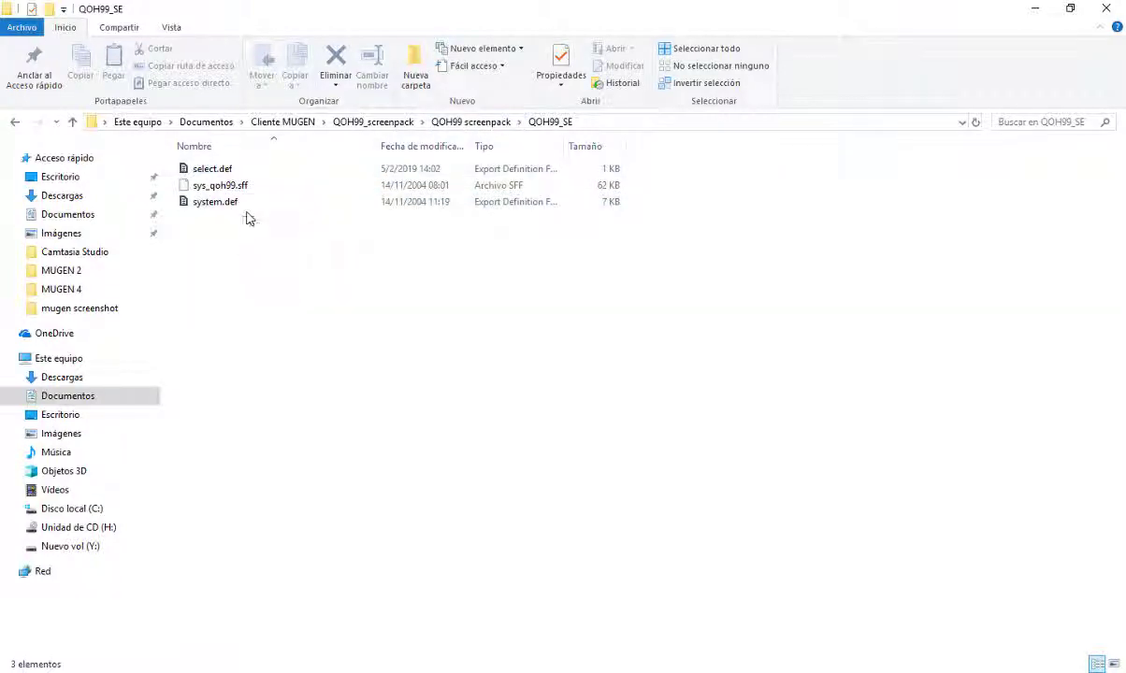
pyautogui.click(229, 175)
pyautogui.rightClick(229, 175)
pyautogui.click(338, 214)
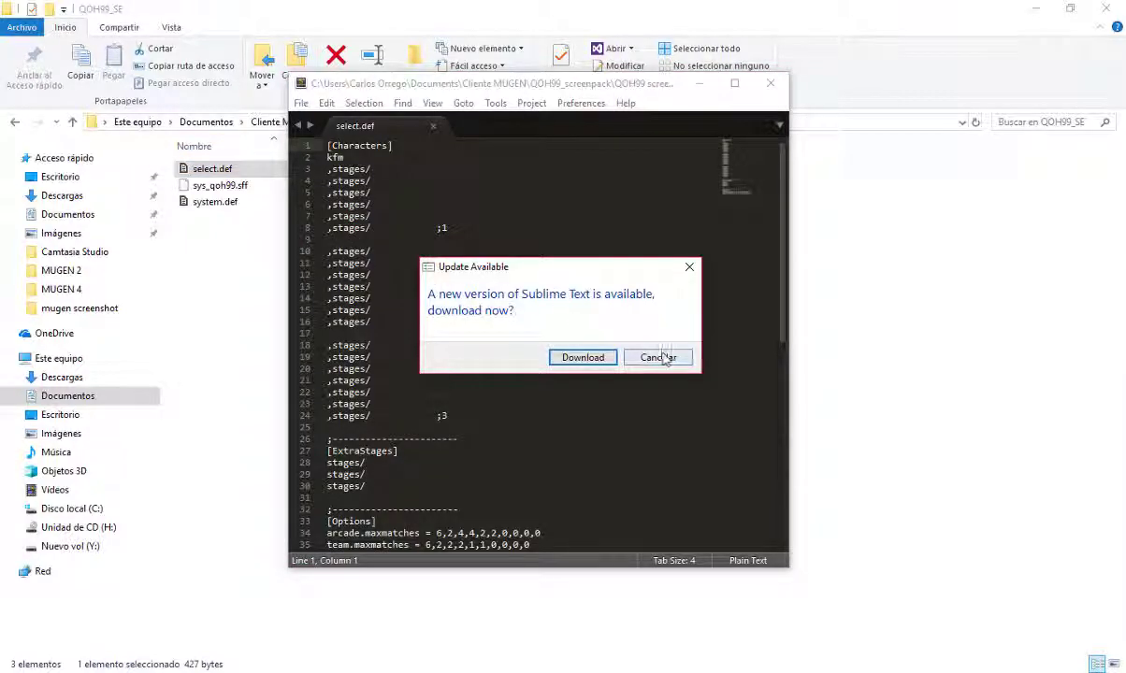
# - Decline the Sublime Text update and review the Characters, ExtraStages and Options sections of select.def
pyautogui.click(655, 358)
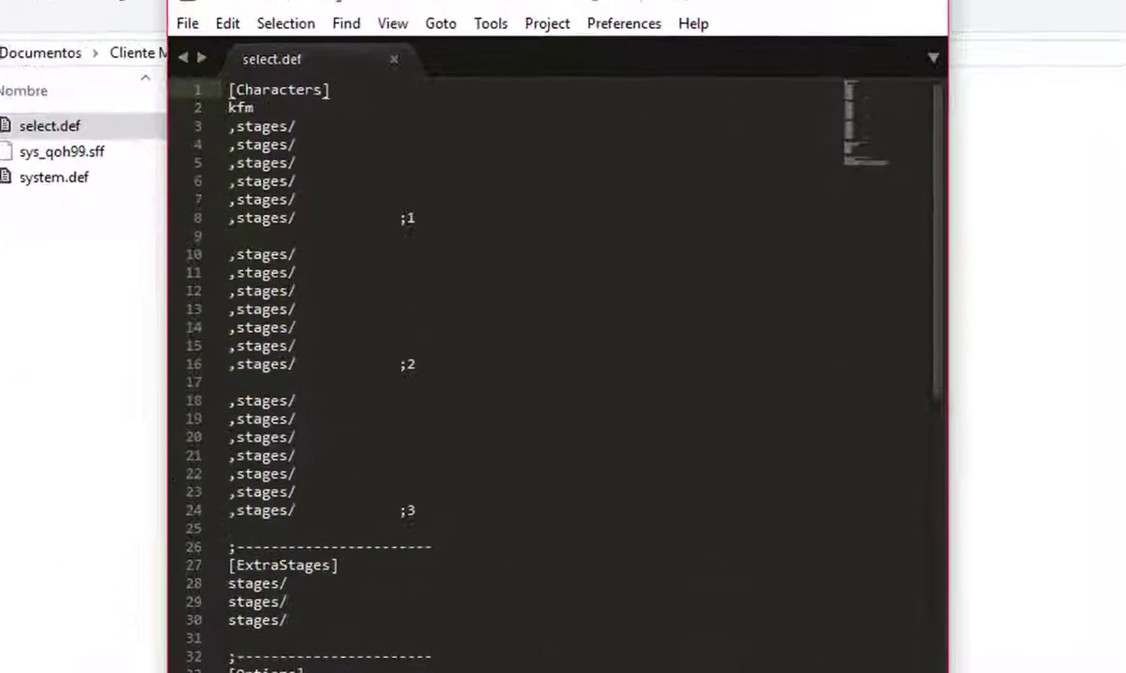
pyautogui.scroll(-6, 243, 126)
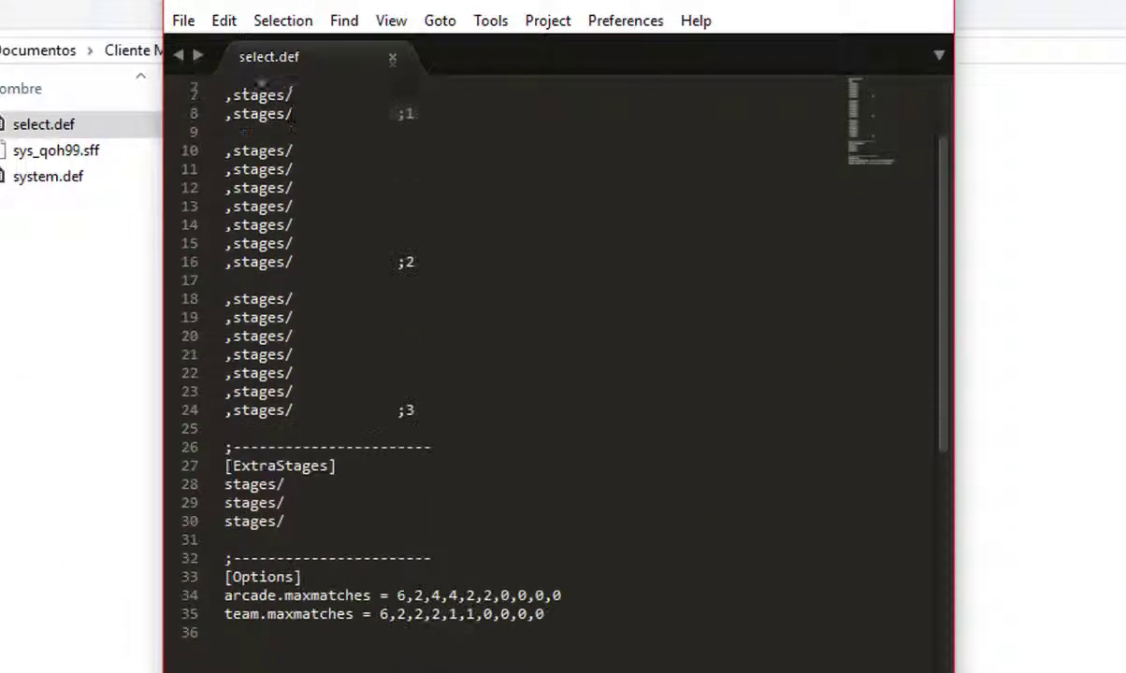
pyautogui.scroll(6, 285, 122)
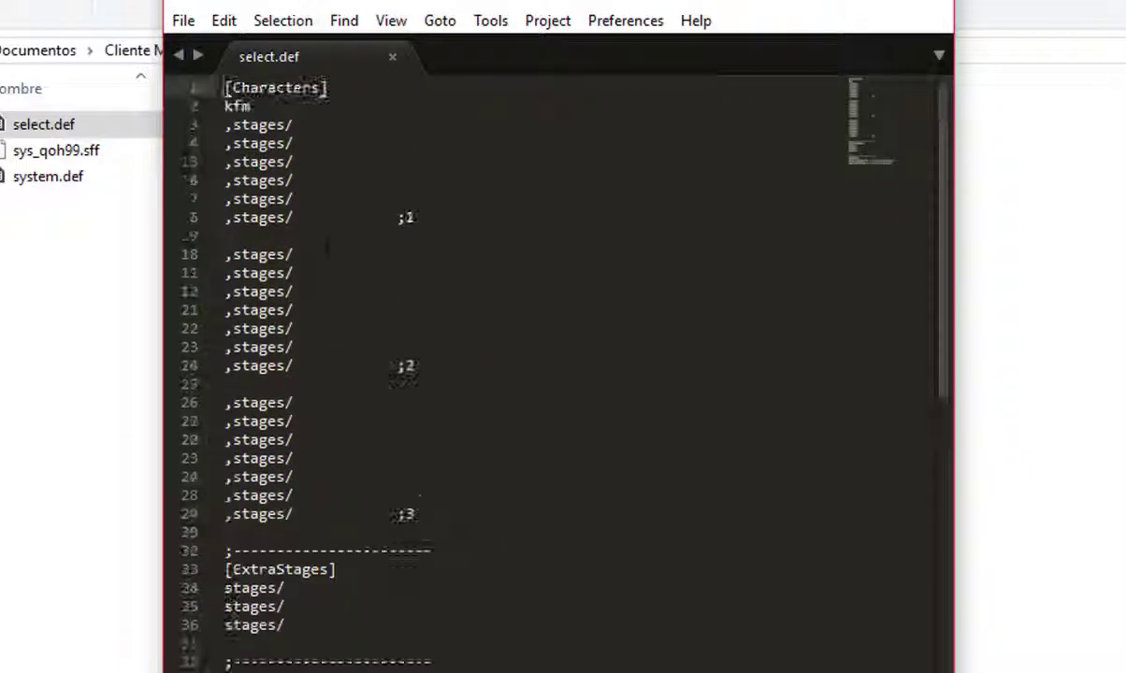
# - Open system.def from the QOH99_SE folder in Sublime Text and examine the select.bgm line in its Music section
pyautogui.click(73, 178)
pyautogui.rightClick(73, 178)
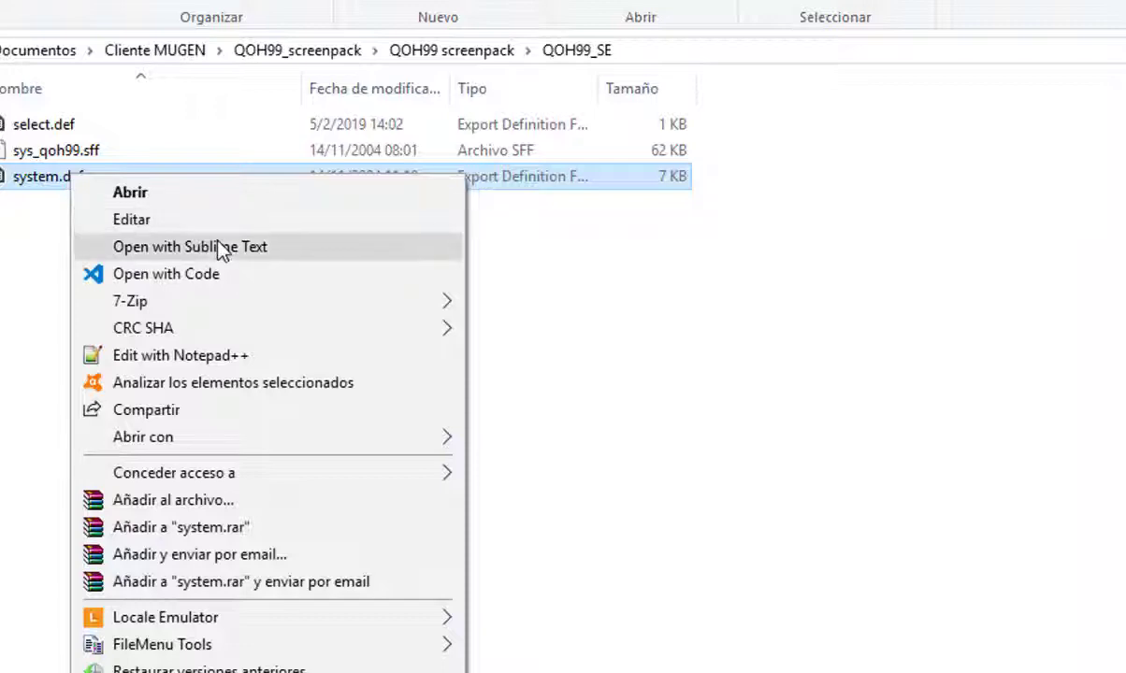
pyautogui.click(220, 247)
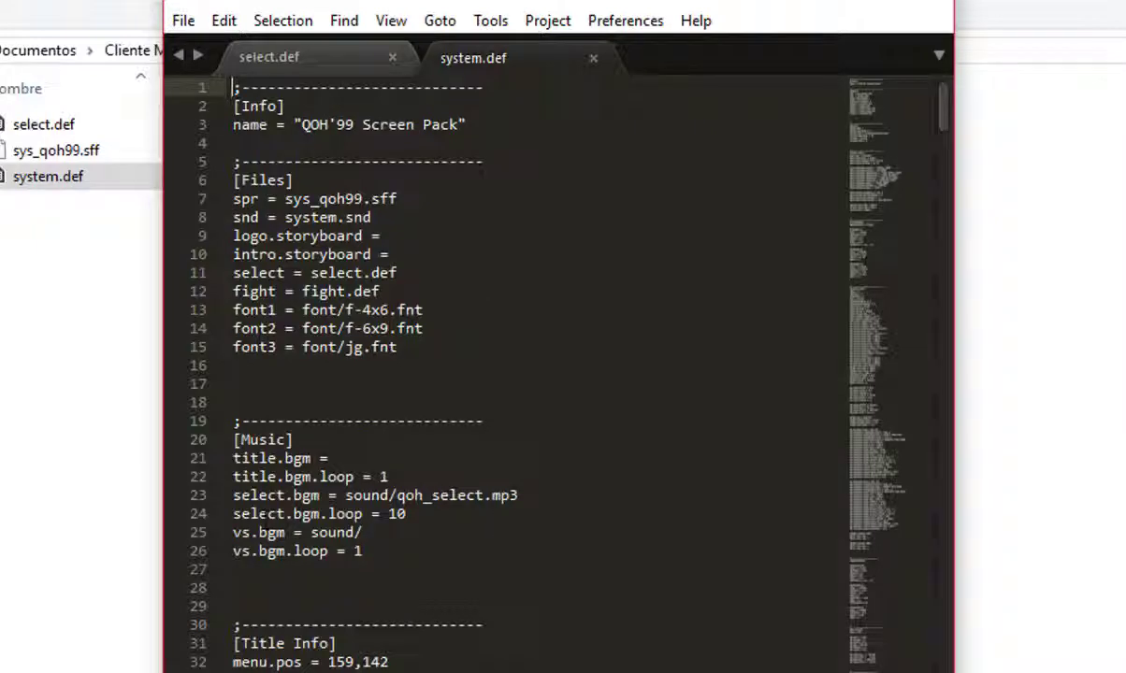
pyautogui.scroll(-1, 316, 307)
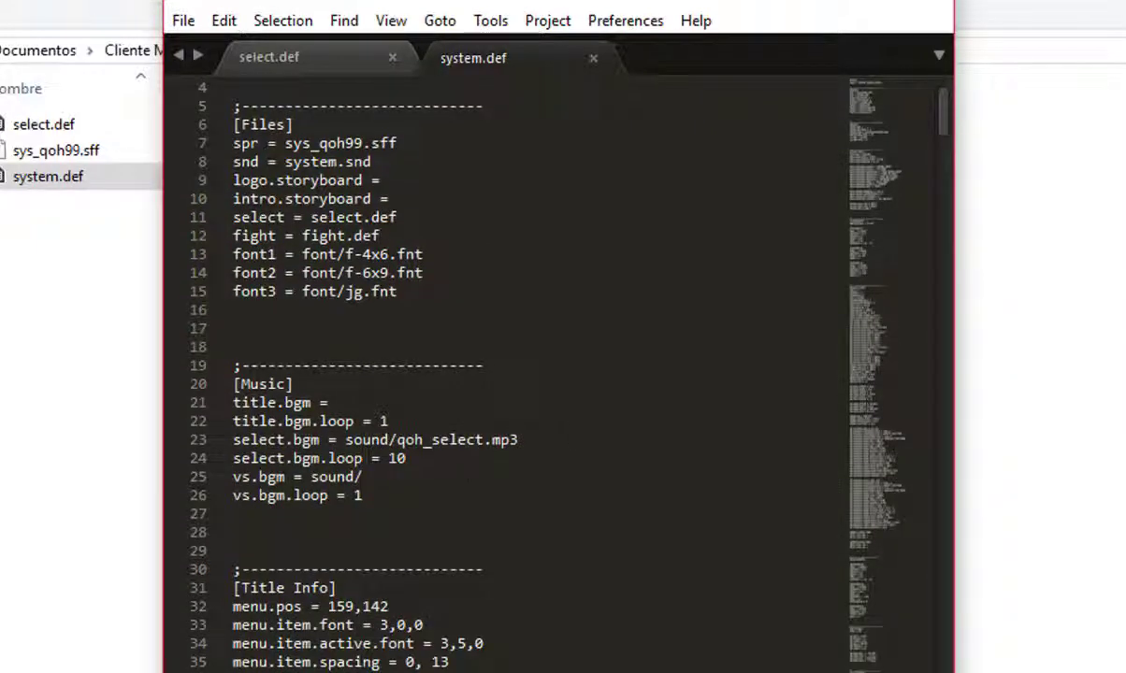
pyautogui.click(569, 437)
pyautogui.press('Down')
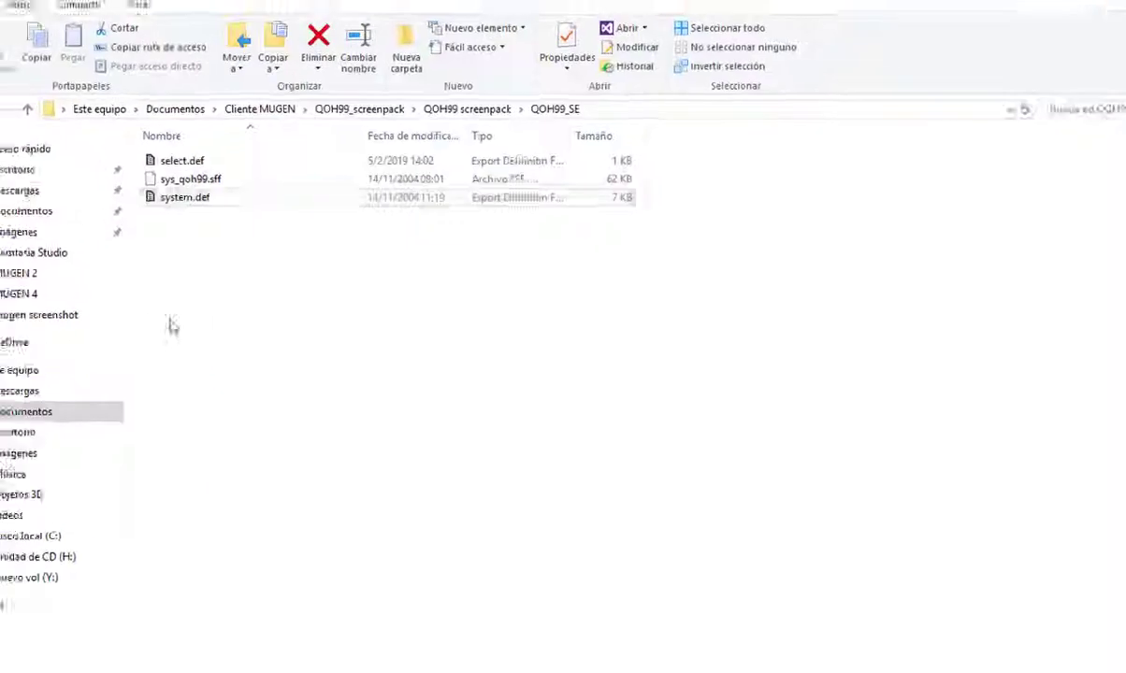
# - Locate qoh_select.mp3 in the parent QOH99 screenpack folder and return to the QOH99_SE folder
pyautogui.click(470, 122)
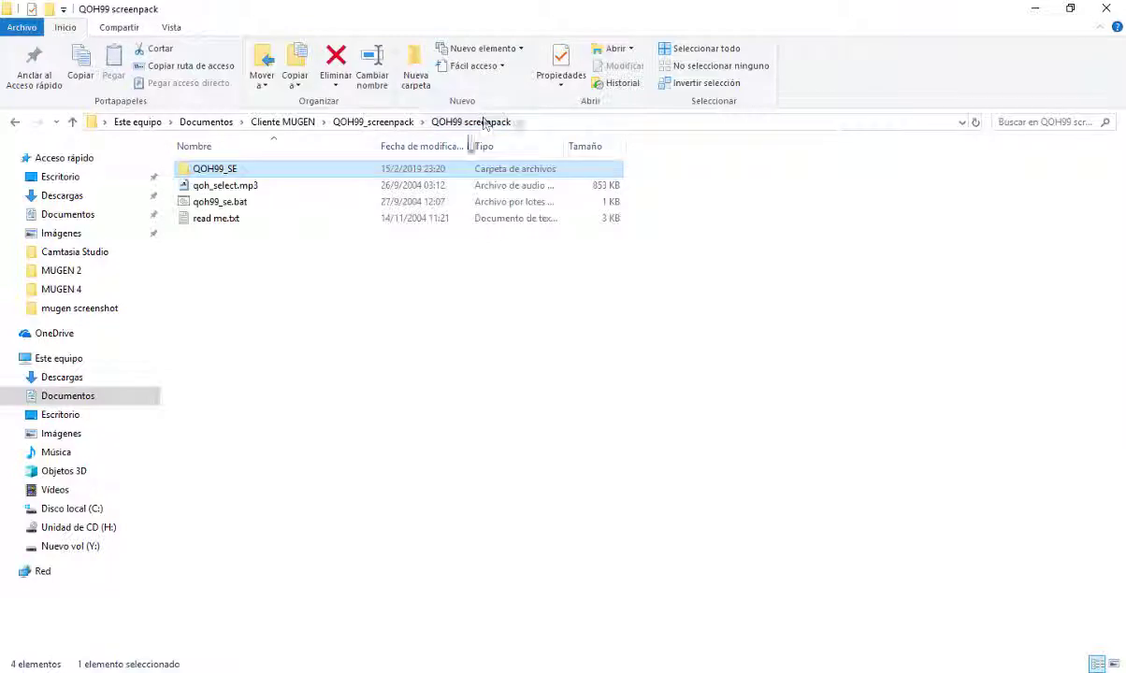
pyautogui.click(244, 187)
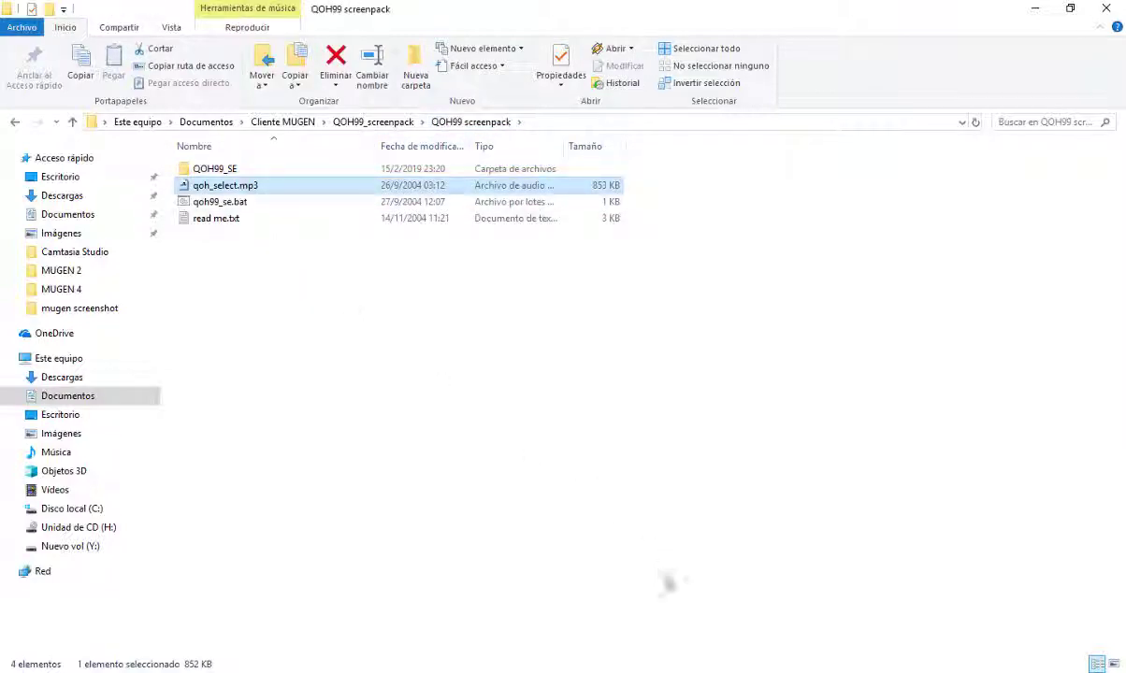
pyautogui.doubleClick(200, 169)
# - Select all three files in QOH99_SE, and close select.def and system.def in Sublime Text
pyautogui.moveTo(251, 232); pyautogui.dragTo(224, 163)
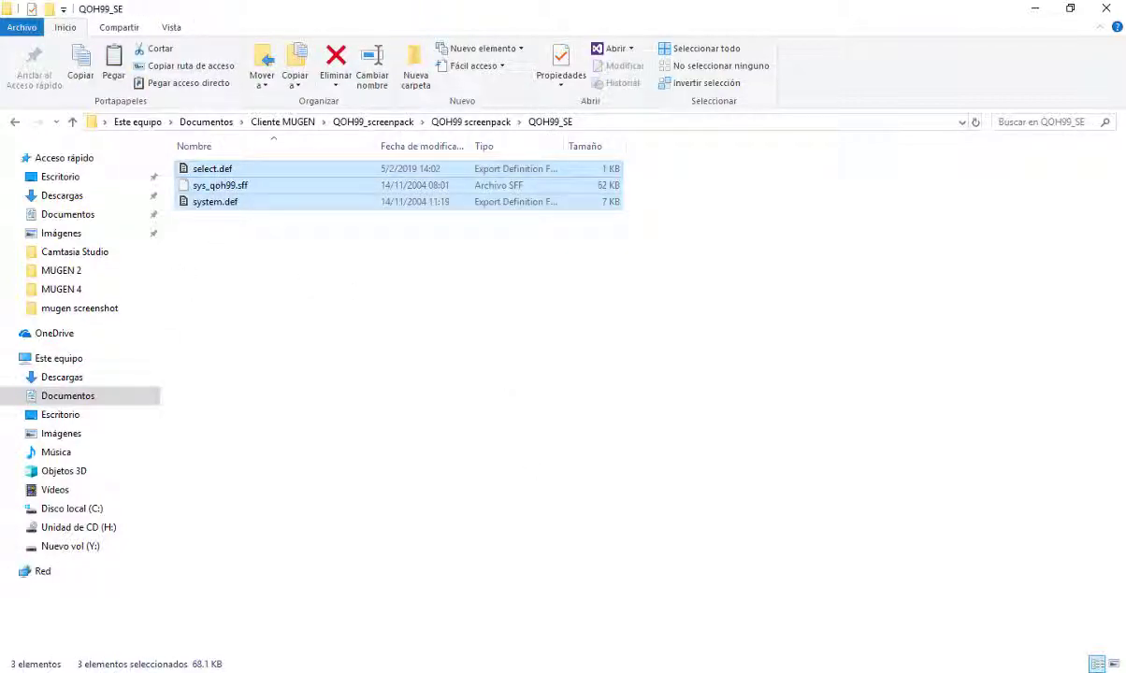
pyautogui.press('Return')
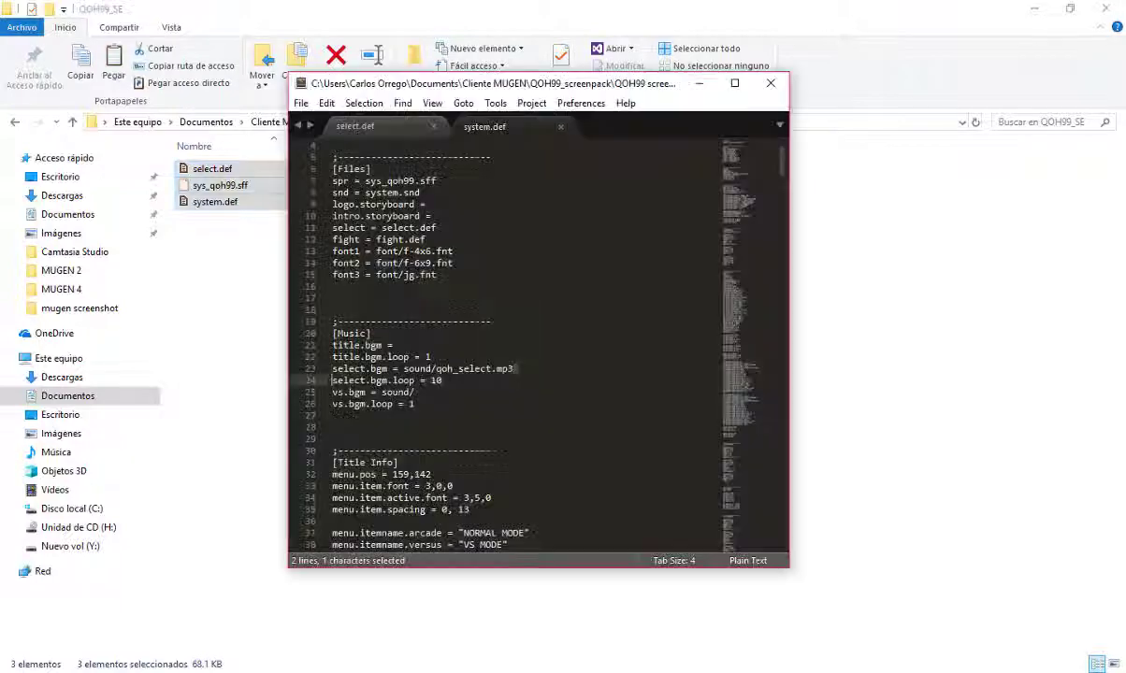
pyautogui.click(432, 126)
pyautogui.click(432, 126)
pyautogui.hotkey('ctrl', 'w')
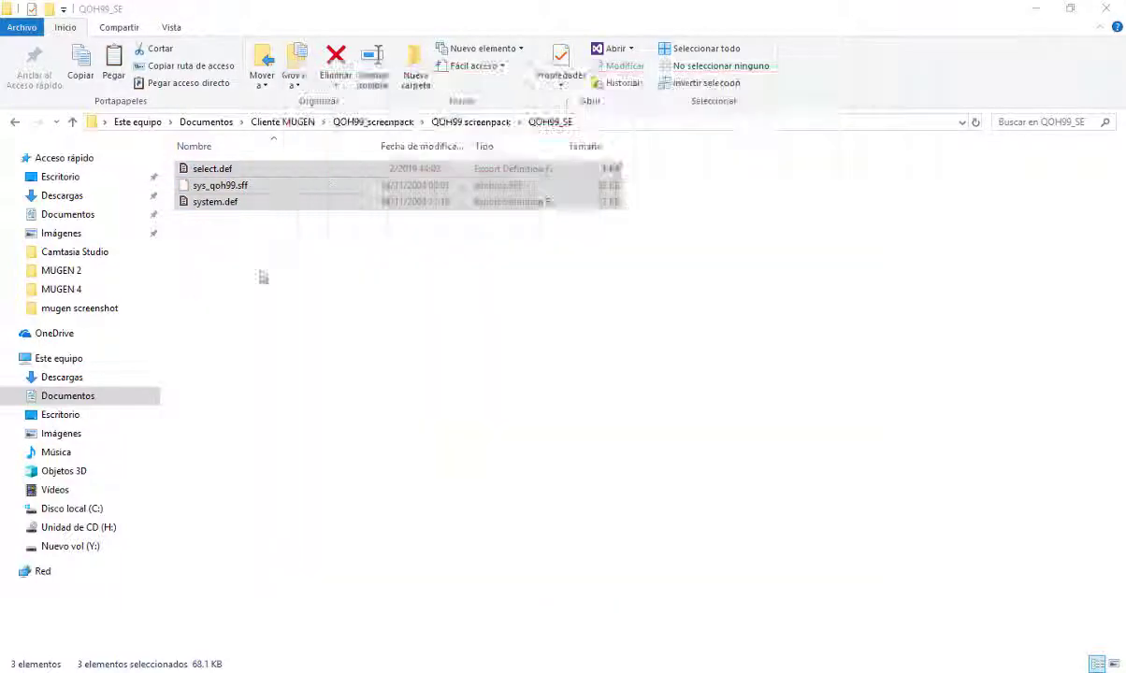
# - Copy select.def, sys_qoh99.sff and system.def from QOH99_SE into the data folder of No_limit_Winmugen_patch, replacing the existing files
pyautogui.moveTo(262, 277); pyautogui.dragTo(224, 165)
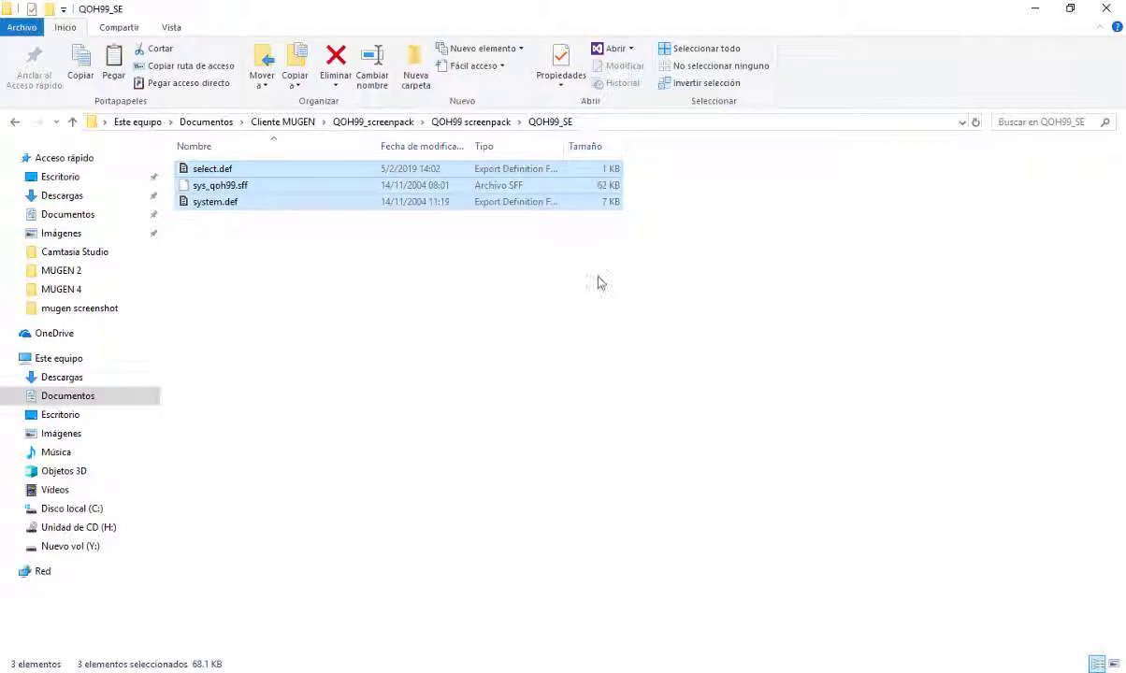
pyautogui.click(292, 122)
pyautogui.doubleClick(297, 197)
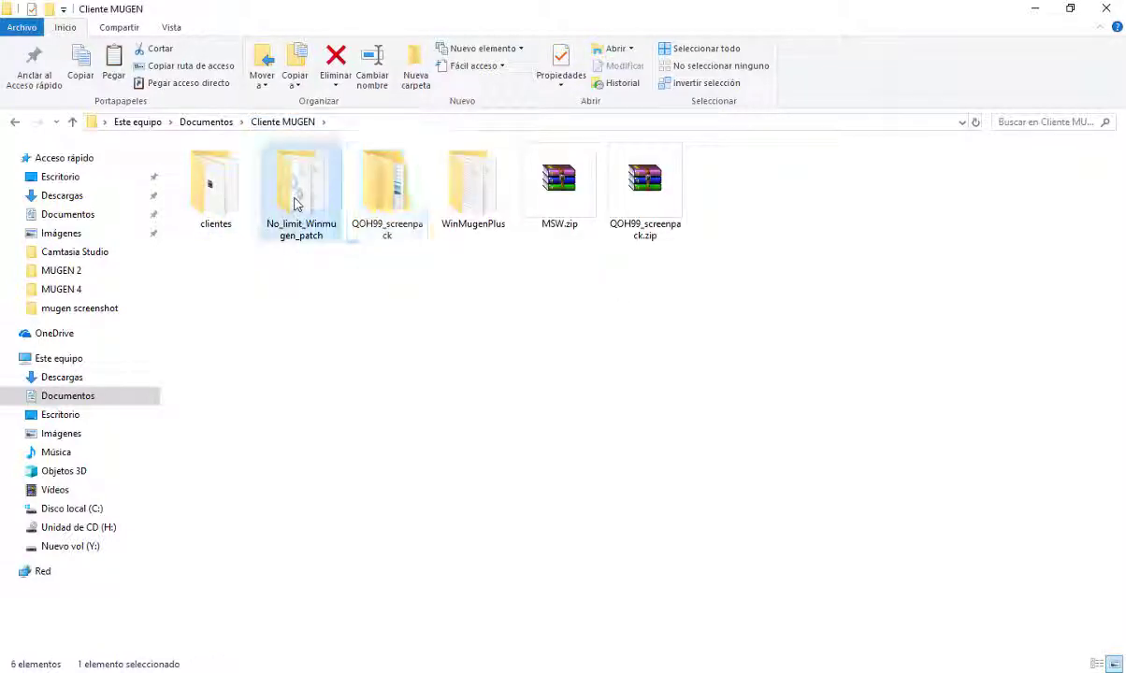
pyautogui.doubleClick(202, 185)
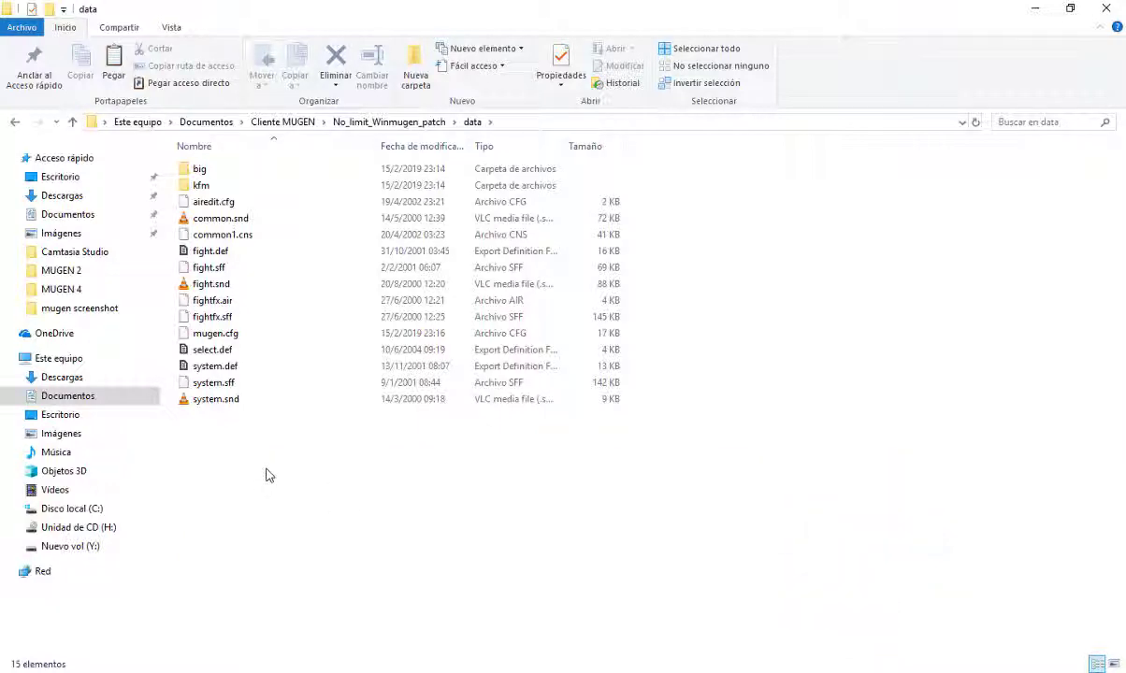
pyautogui.hotkey('ctrl', 'v')
pyautogui.click(299, 223)
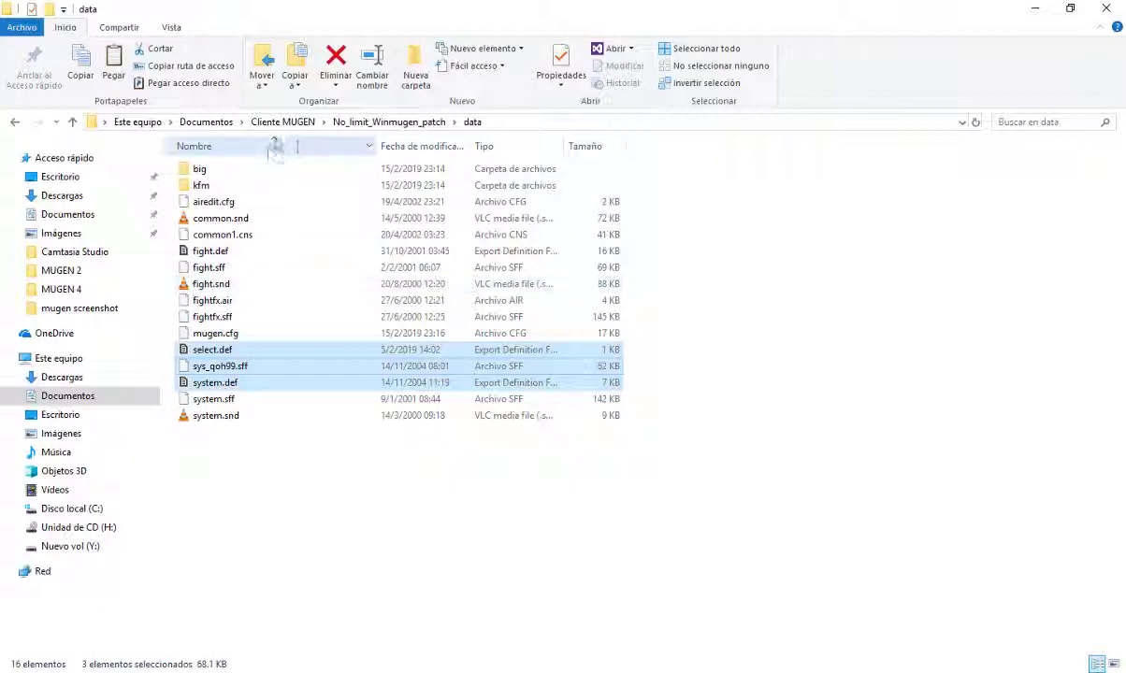
# - Open the data folder's system.def in Sublime Text and highlight the select.bgm line that references sound/qoh_select.mp3
pyautogui.click(244, 396)
pyautogui.click(238, 385)
pyautogui.rightClick(236, 384)
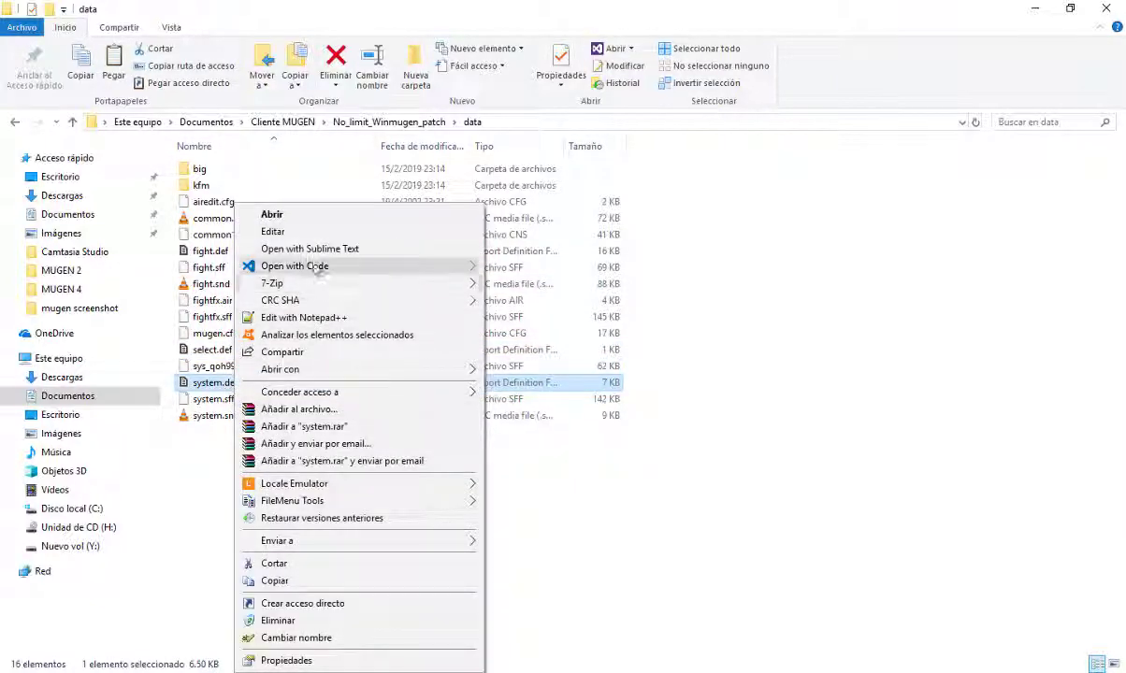
pyautogui.click(327, 271)
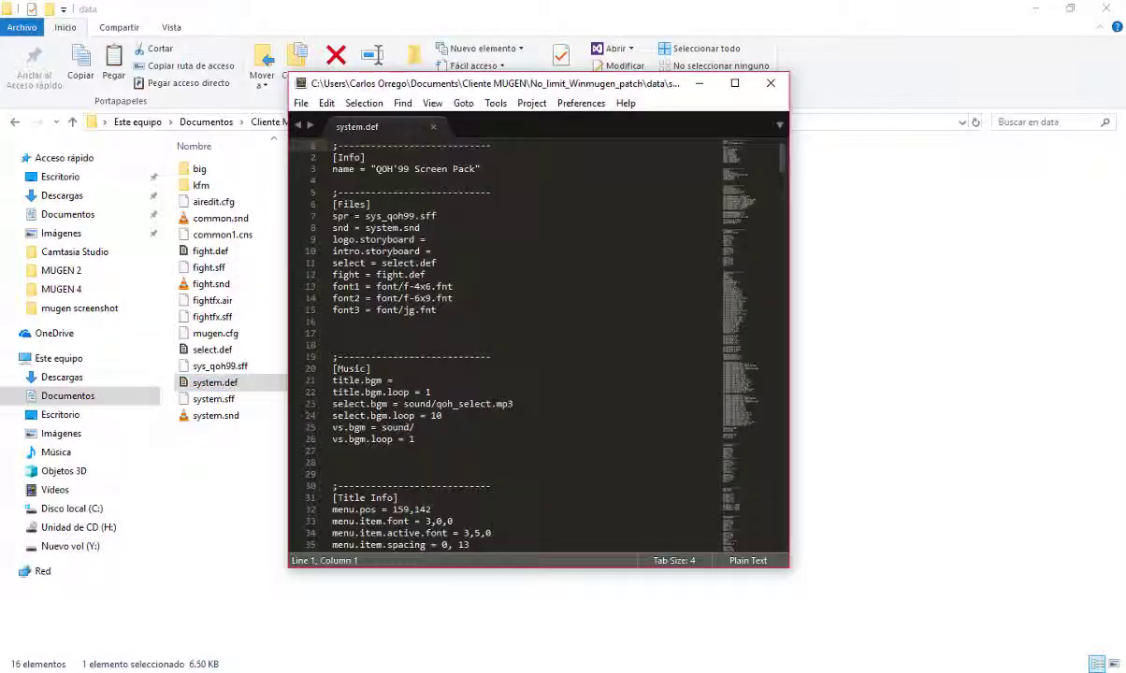
pyautogui.moveTo(535, 404); pyautogui.dragTo(295, 411)
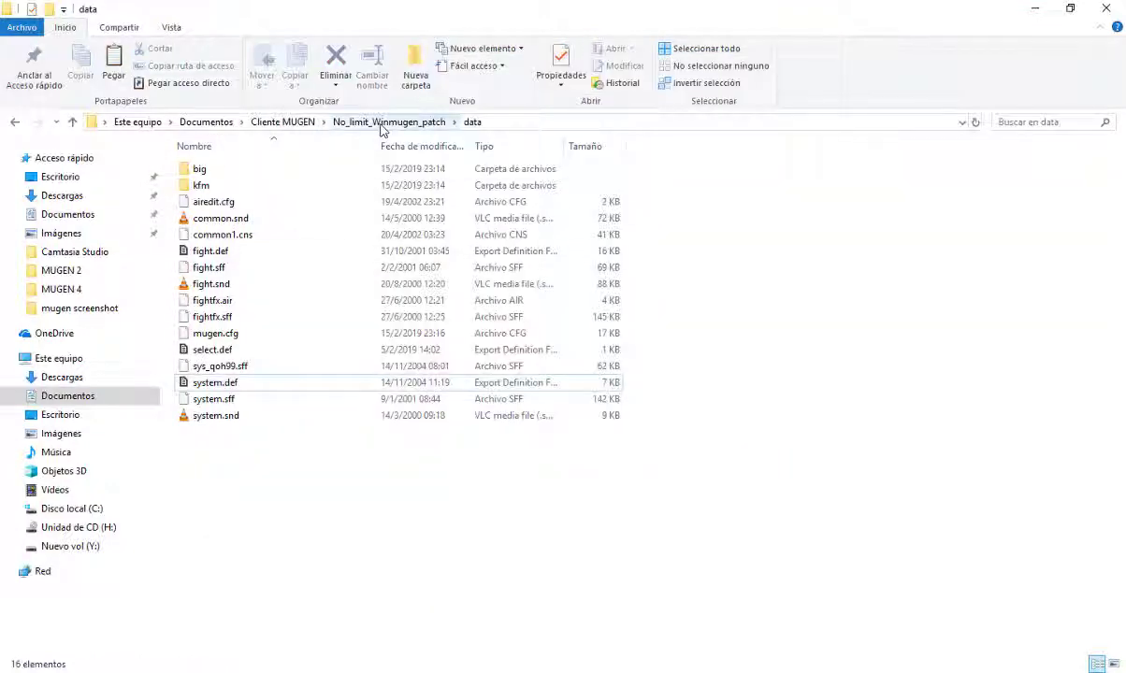
# - Extract qoh_select.mp3 from the QOH99_screenpack.zip archive into the sound folder of No_limit_Winmugen_patch
pyautogui.click(387, 121)
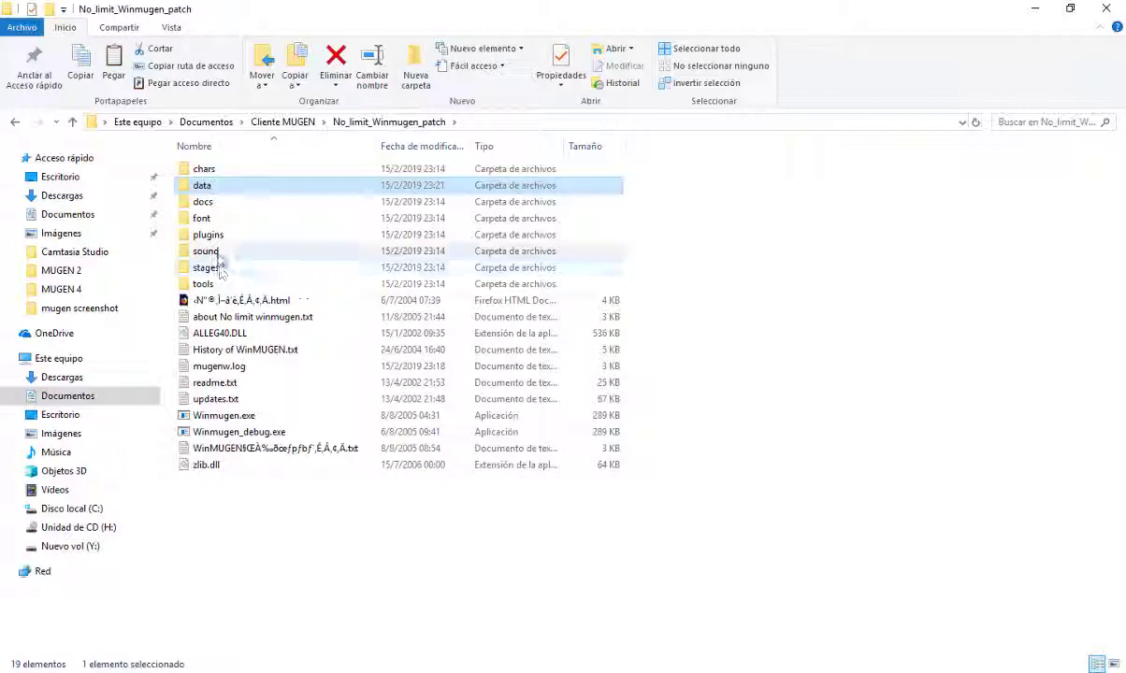
pyautogui.doubleClick(212, 252)
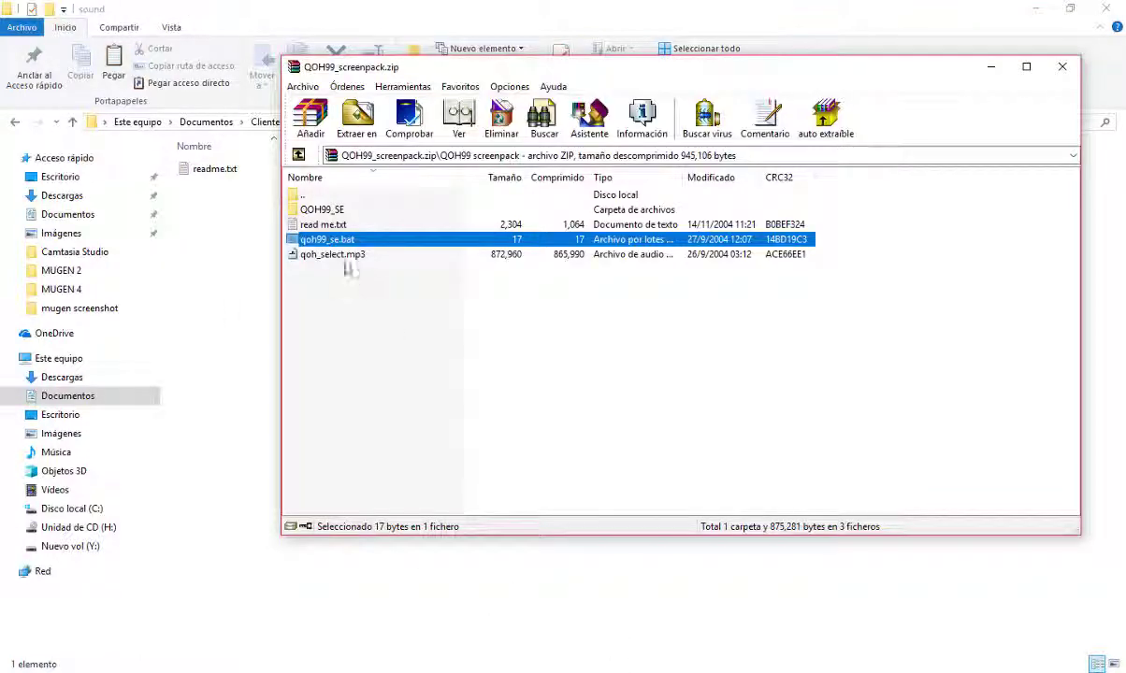
pyautogui.moveTo(314, 256); pyautogui.dragTo(292, 411)
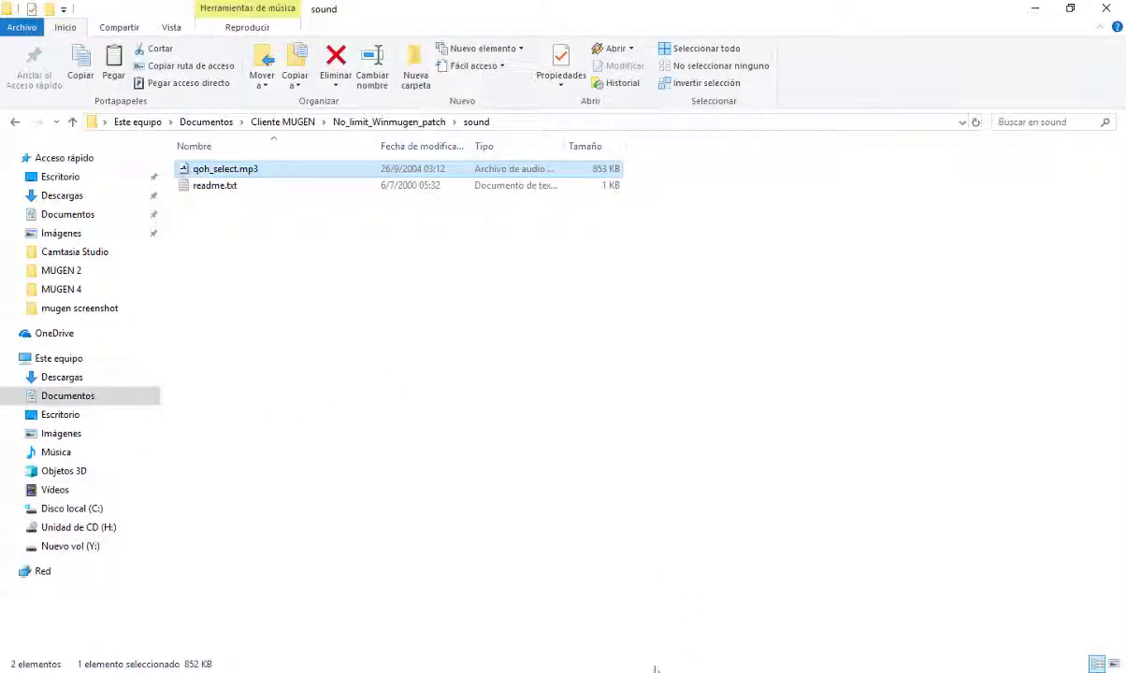
# - Remove the sound/ path from the vs.bgm line in the data folder's system.def, keeping vs.bgm.loop on its own line, and save
pyautogui.hotkey('alt', 'Tab')
pyautogui.scroll(-2, 523, 336)
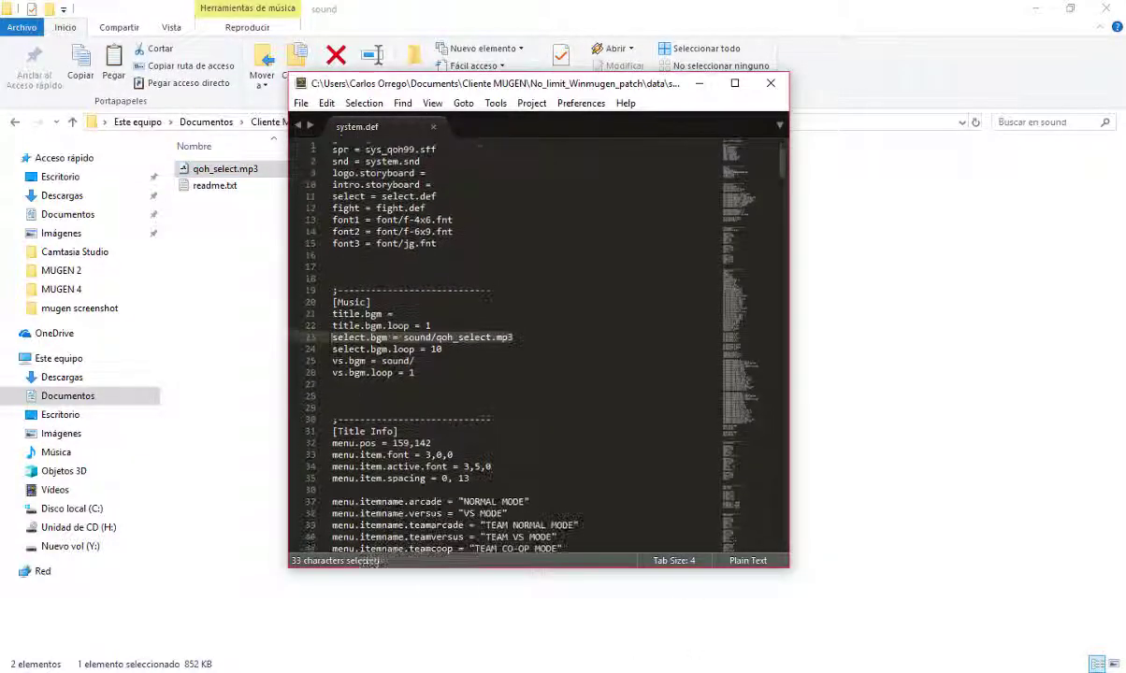
pyautogui.scroll(2, 523, 336)
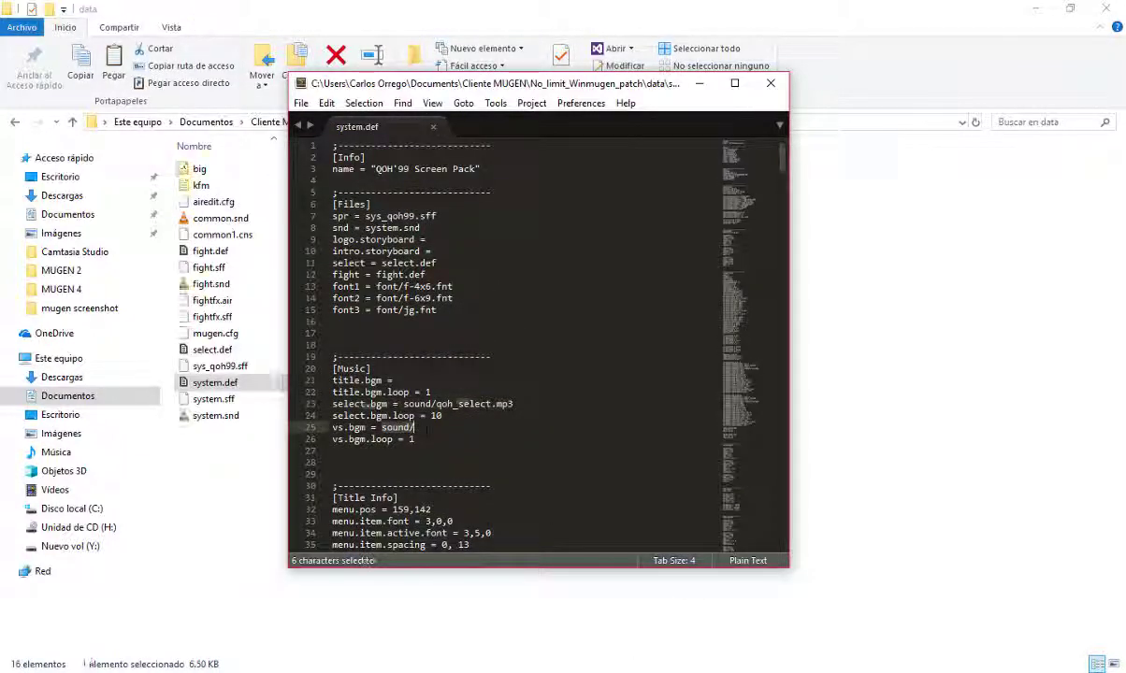
pyautogui.press('Delete')
pyautogui.press('Delete')
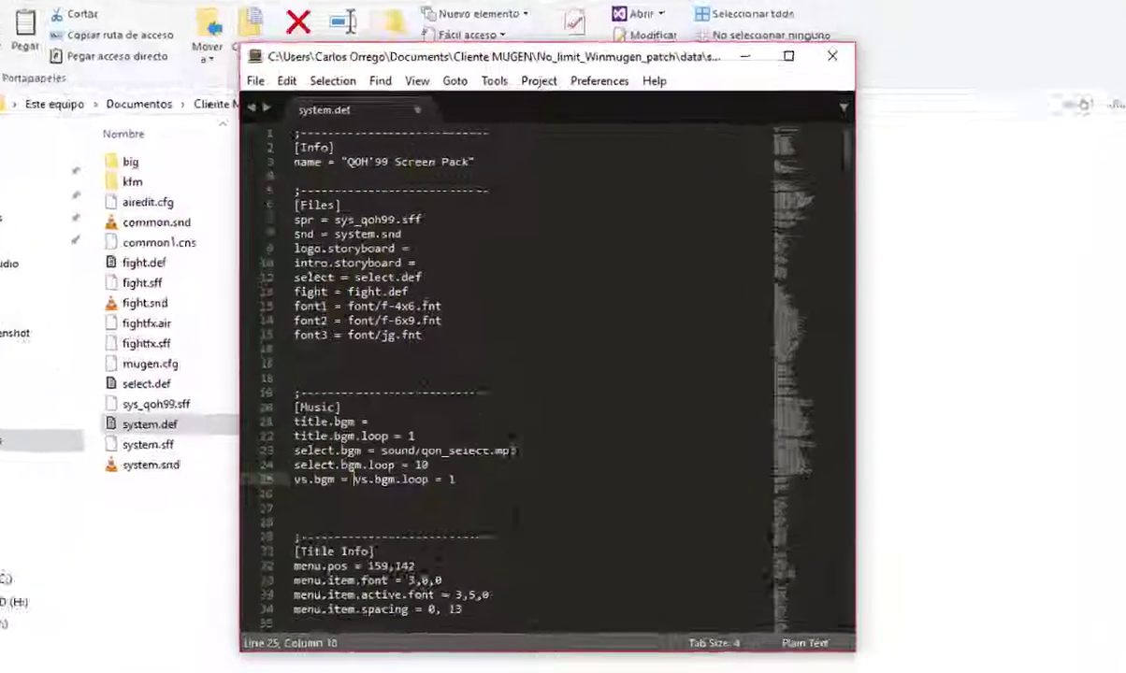
pyautogui.hotkey('ctrl', 'z')
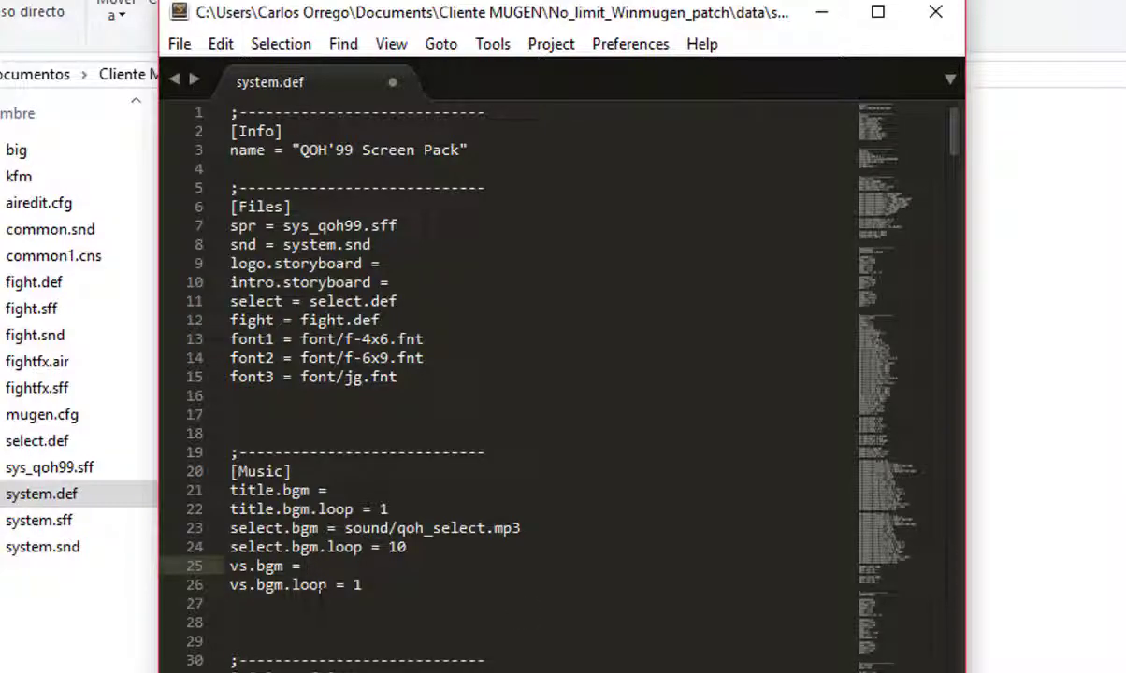
pyautogui.click(100, 645)
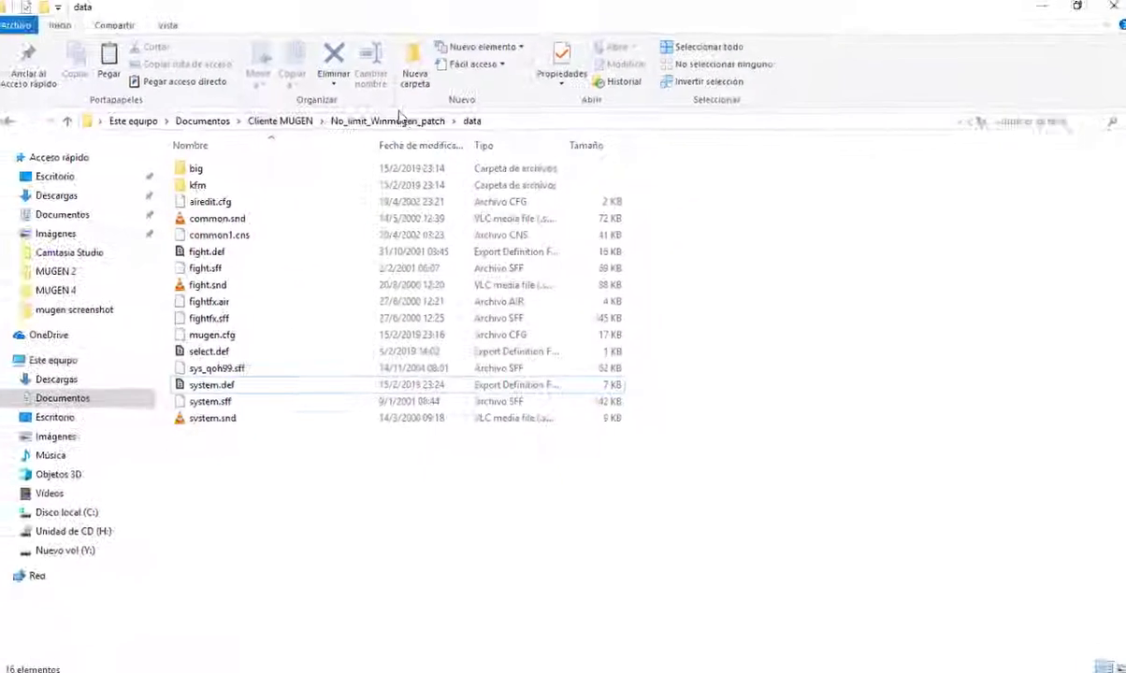
# - Run Winmugen.exe from the No_limit_Winmugen_patch folder and test the new screenpack by entering Normal Mode and its character selection
pyautogui.click(402, 119)
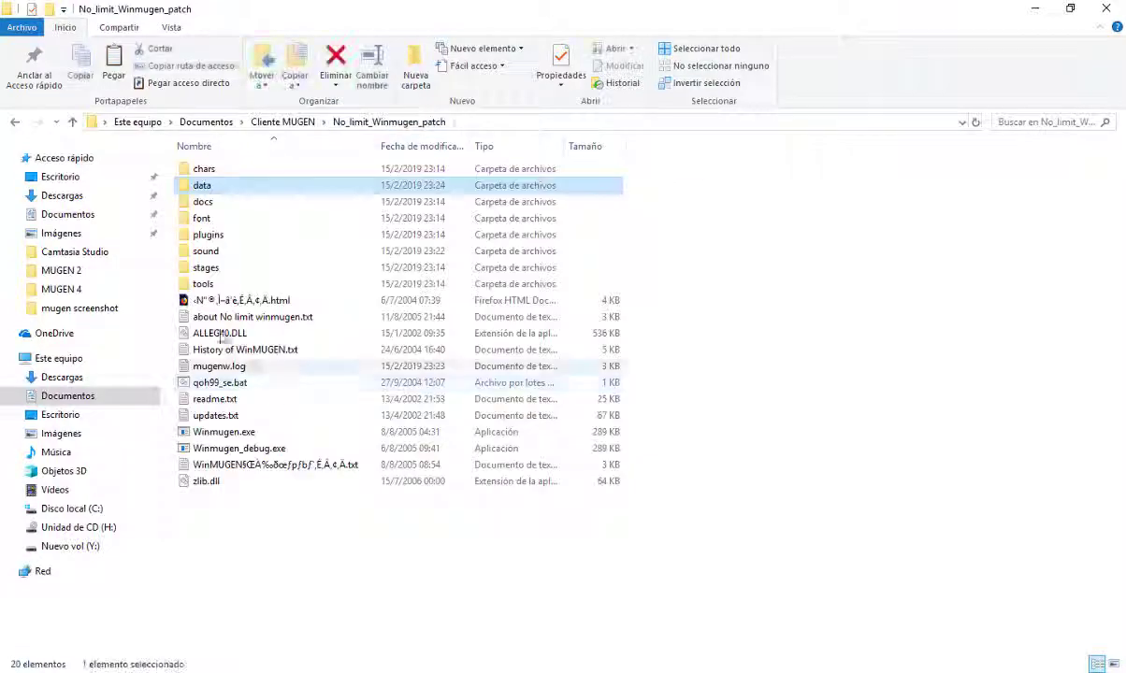
pyautogui.doubleClick(229, 433)
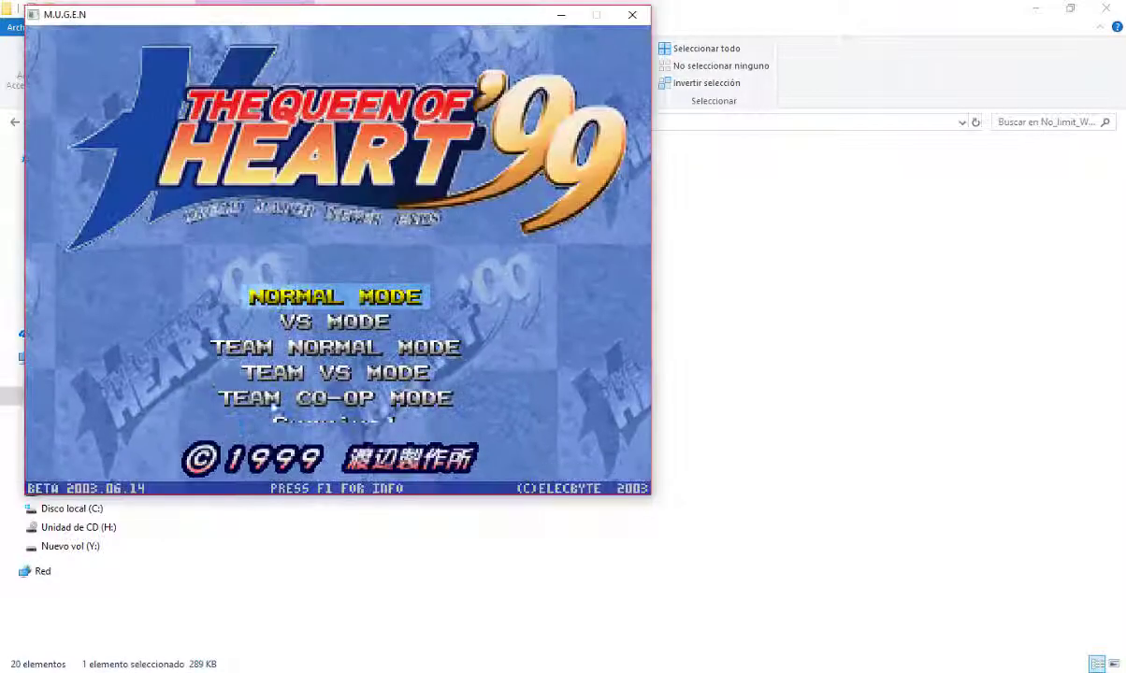
pyautogui.press('Return')
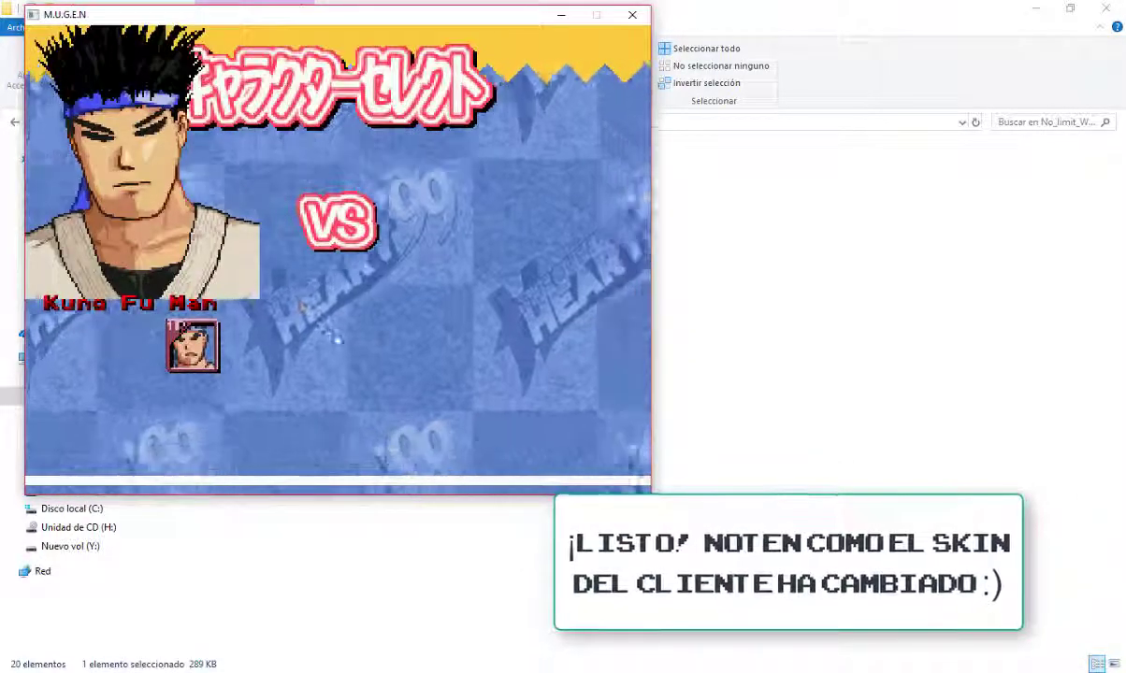
pyautogui.press('Return')
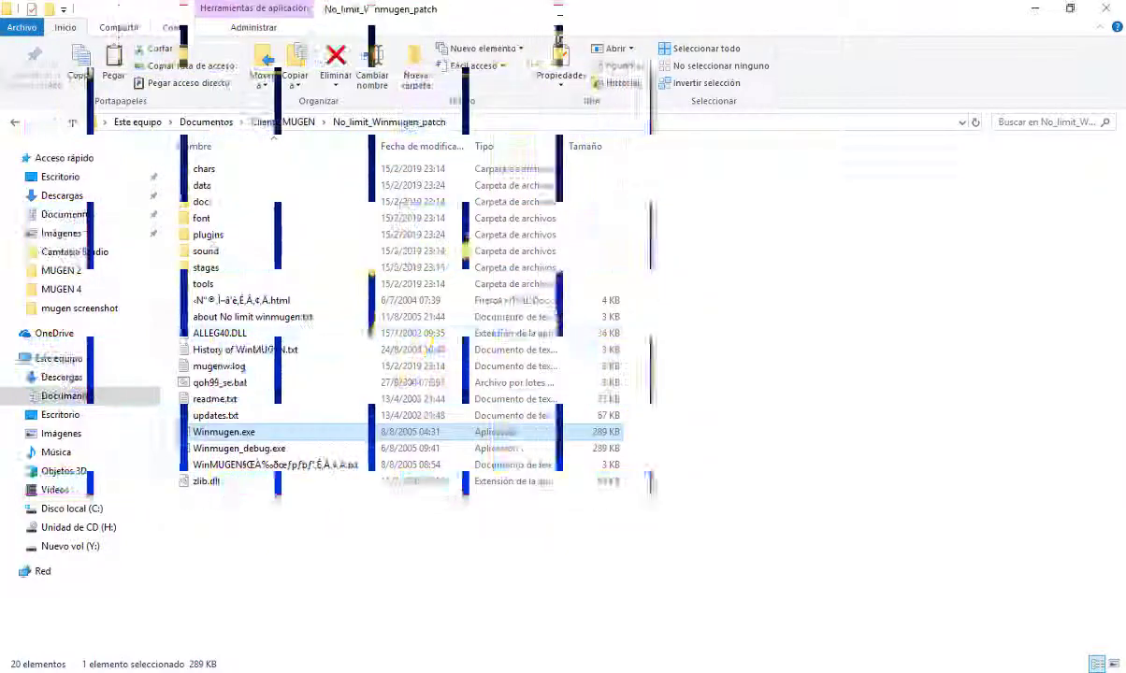
# - Play qoh_select.mp3 from the client's sound folder and close the music player
pyautogui.doubleClick(207, 252)
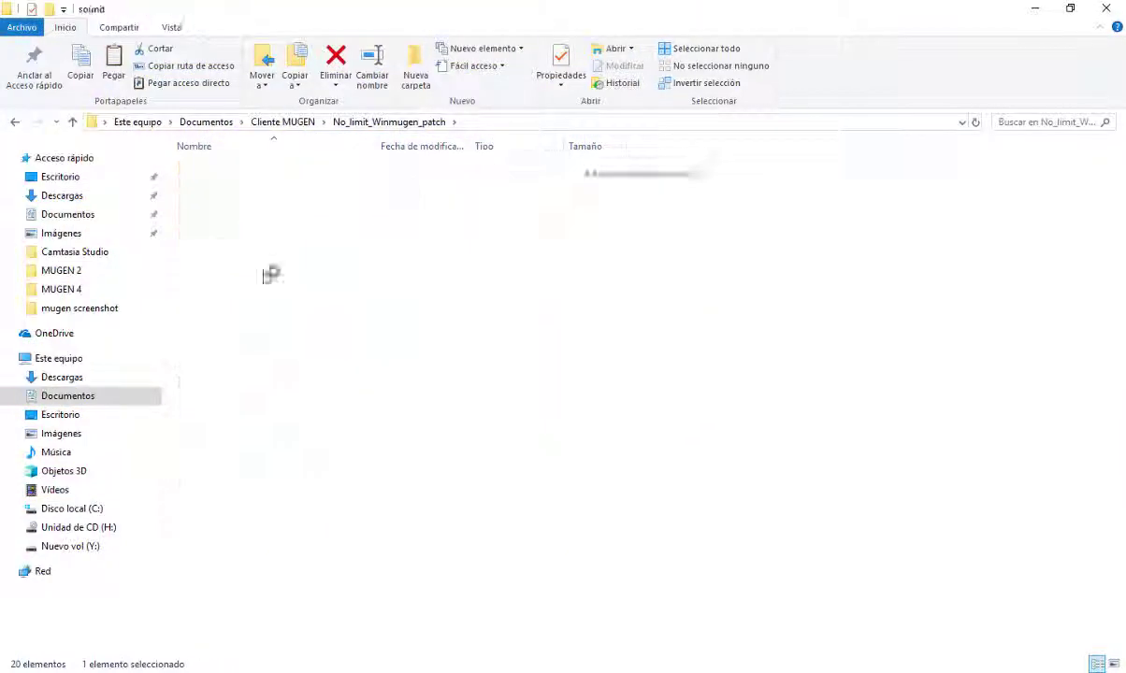
pyautogui.click(218, 170)
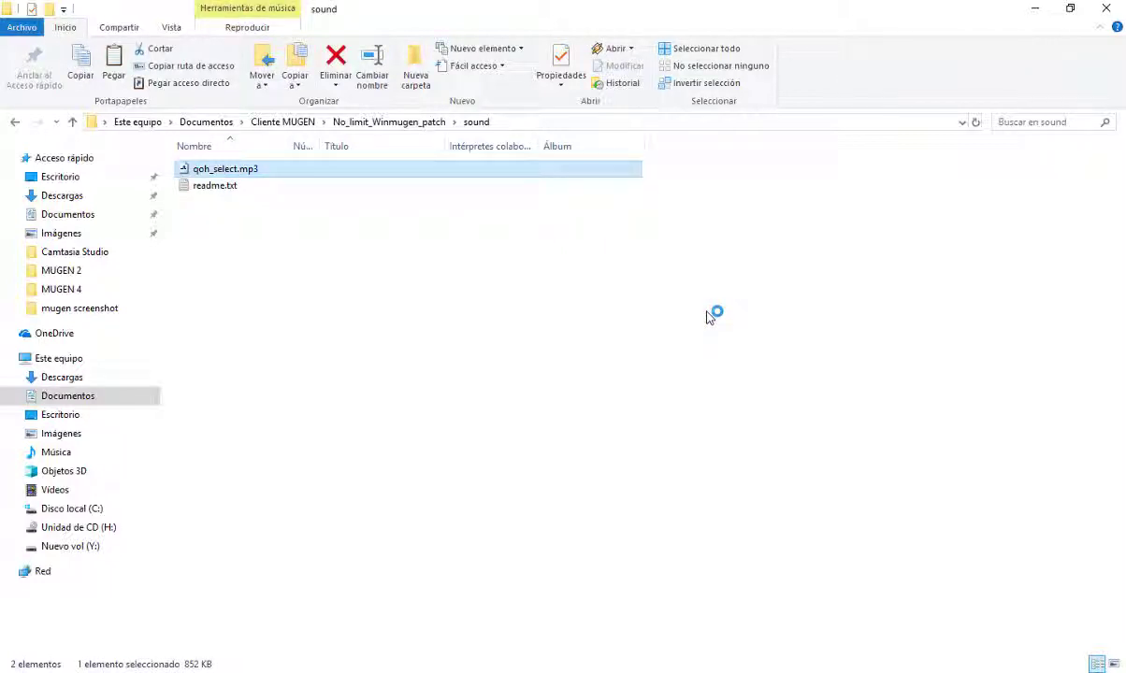
pyautogui.press('Return')
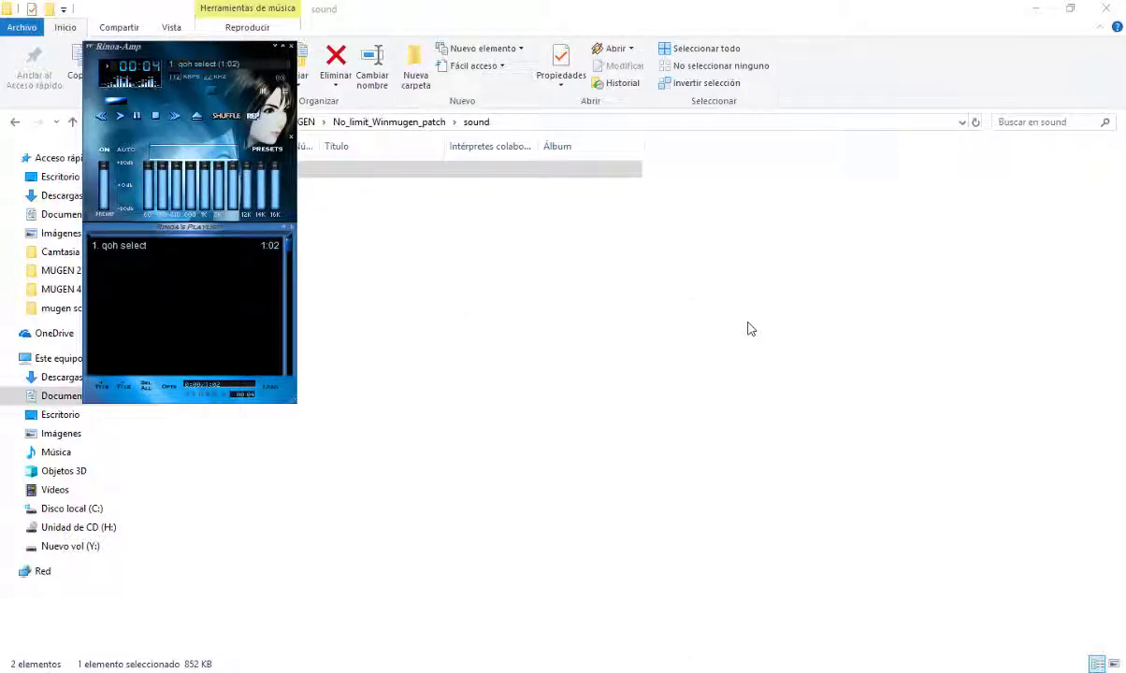
pyautogui.click(291, 49)
pyautogui.hotkey('alt', 'Tab')
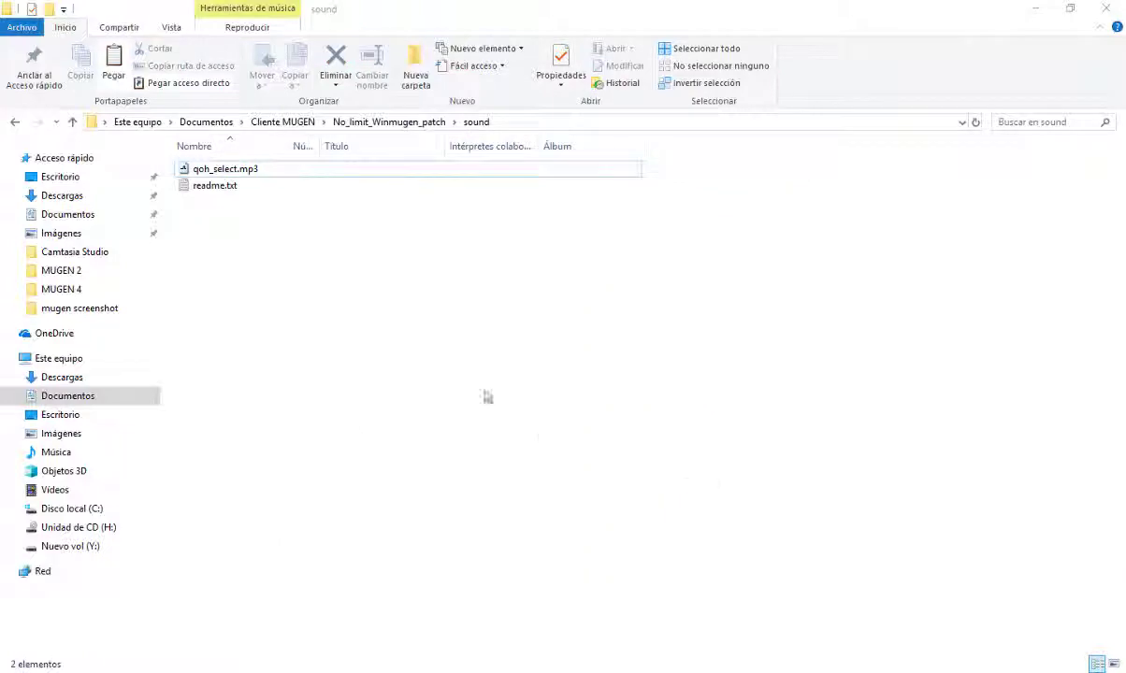
# - Paste Jingle #01.mp3 into the client's sound folder, play it and close the music player
pyautogui.rightClick(421, 345)
pyautogui.click(472, 479)
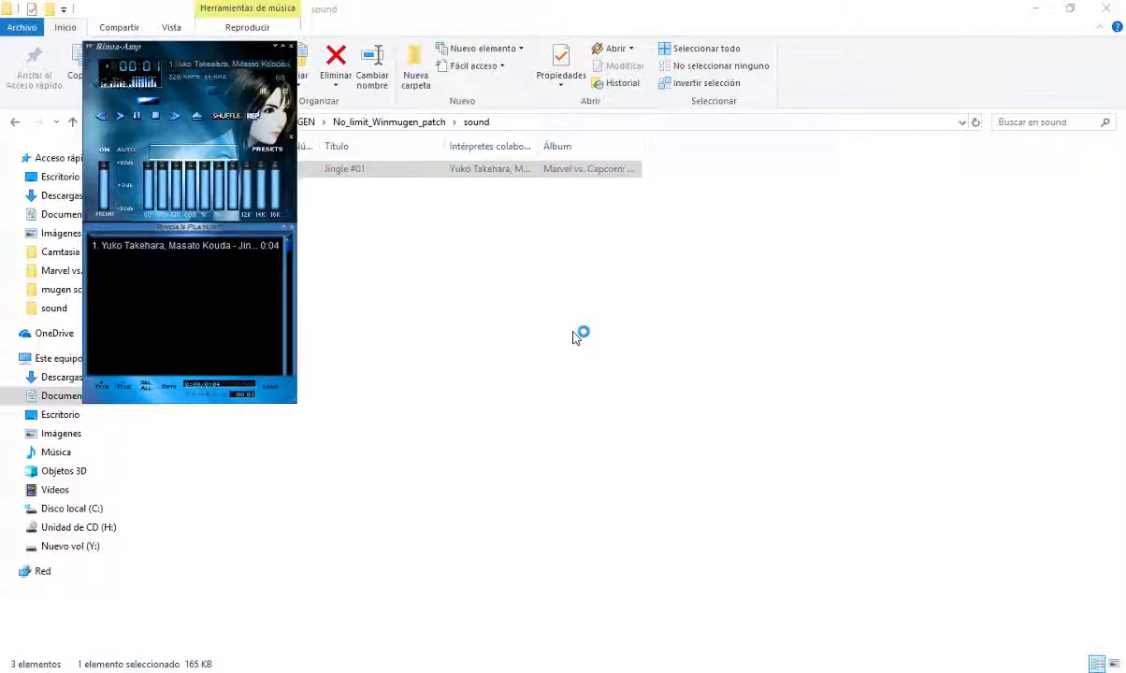
pyautogui.click(291, 45)
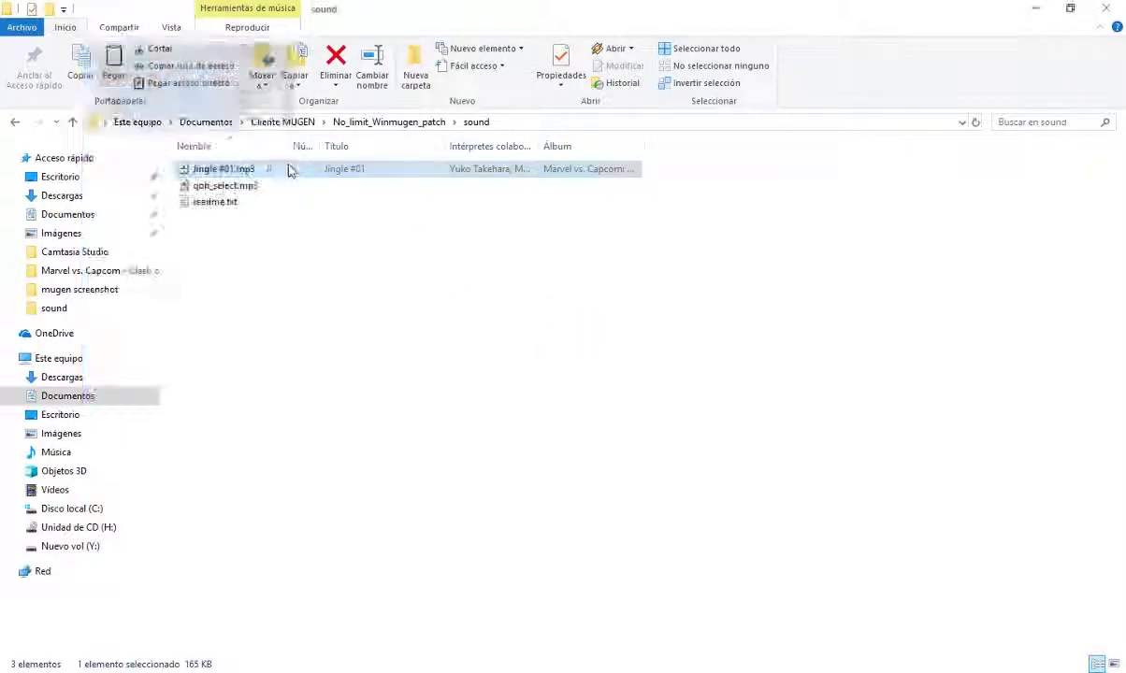
# - Rename Jingle #01.mp3 in the sound folder as fight.mp3
pyautogui.click(227, 169)
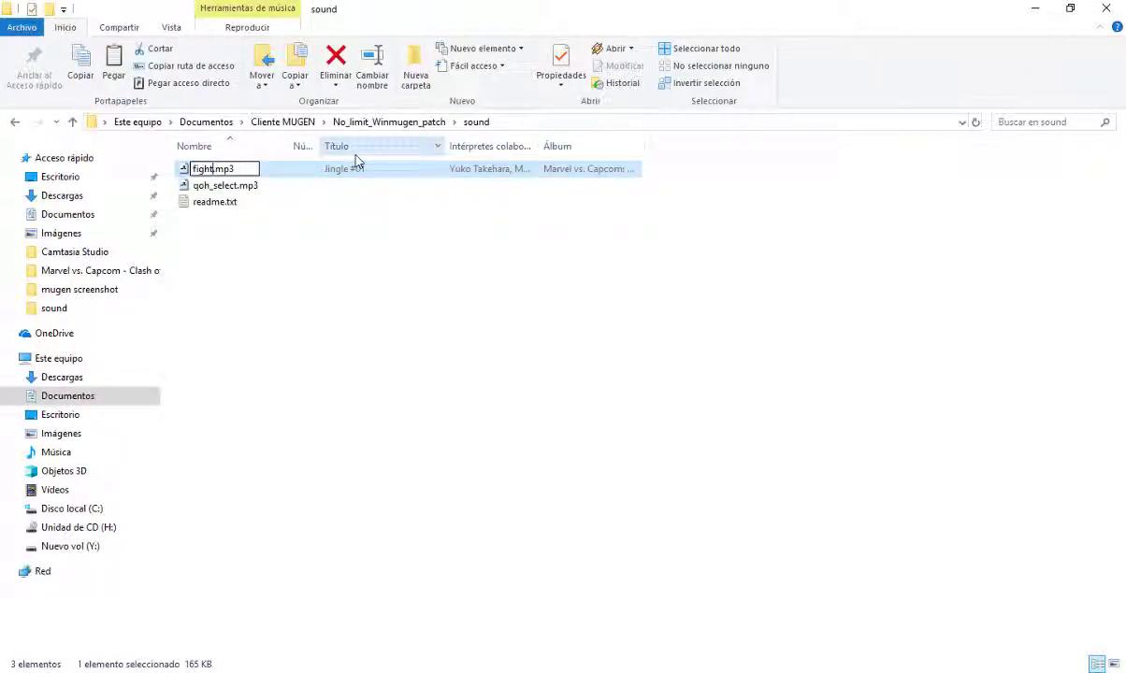
pyautogui.press('Return')
pyautogui.click(234, 184)
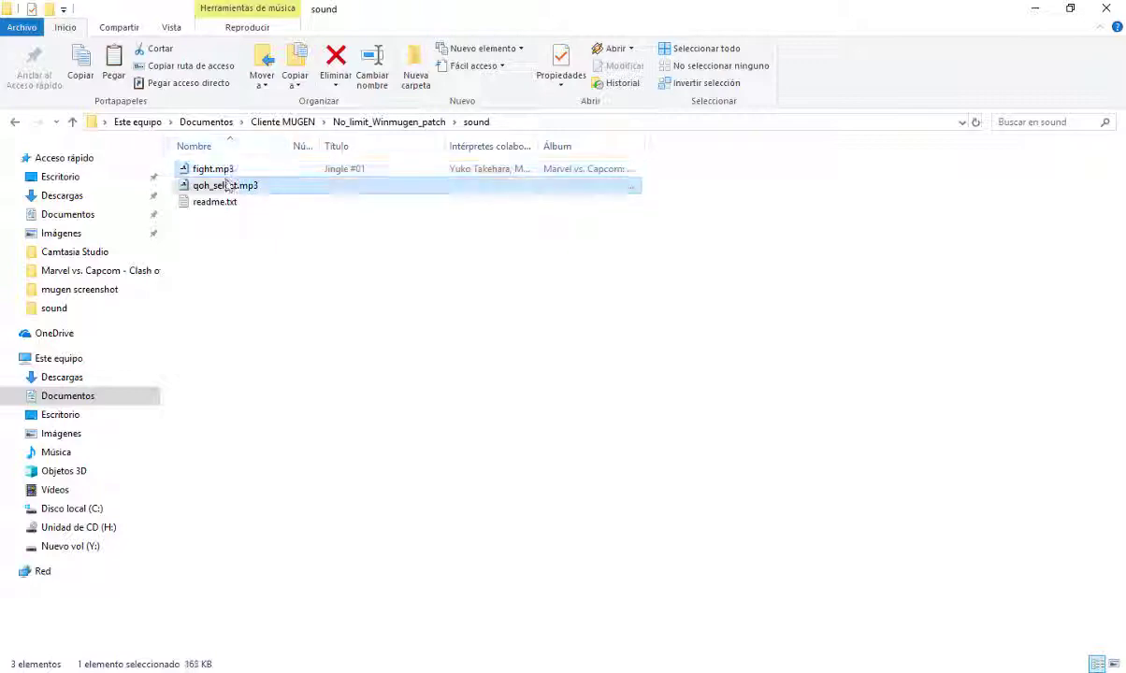
pyautogui.click(229, 170)
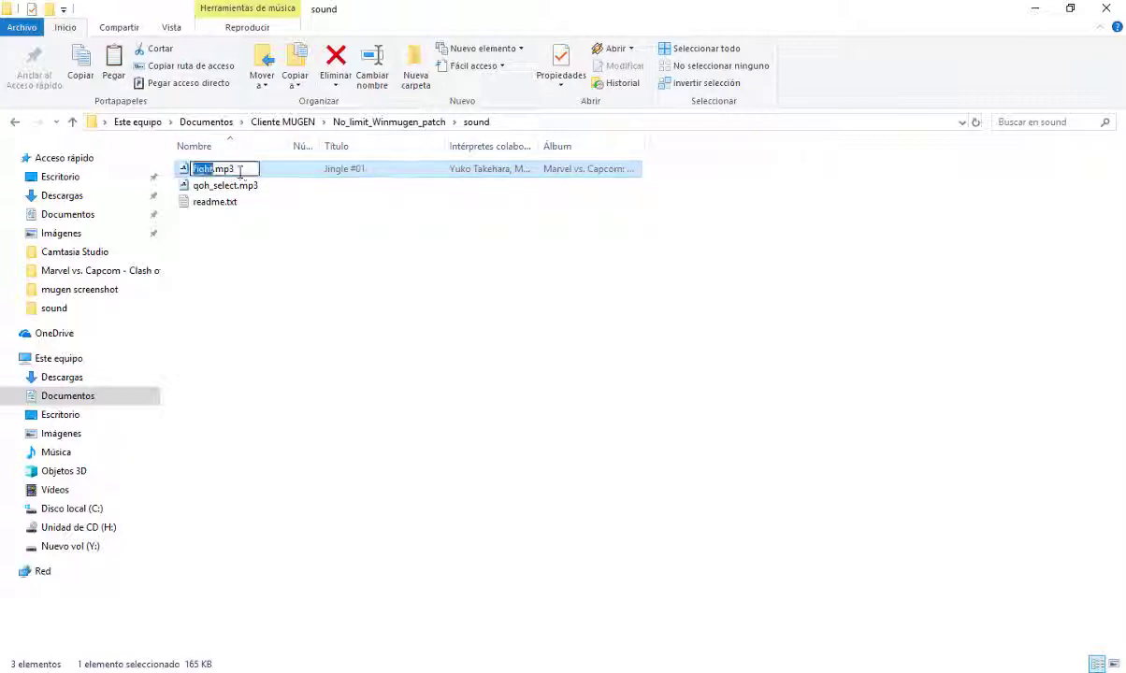
pyautogui.click(342, 294)
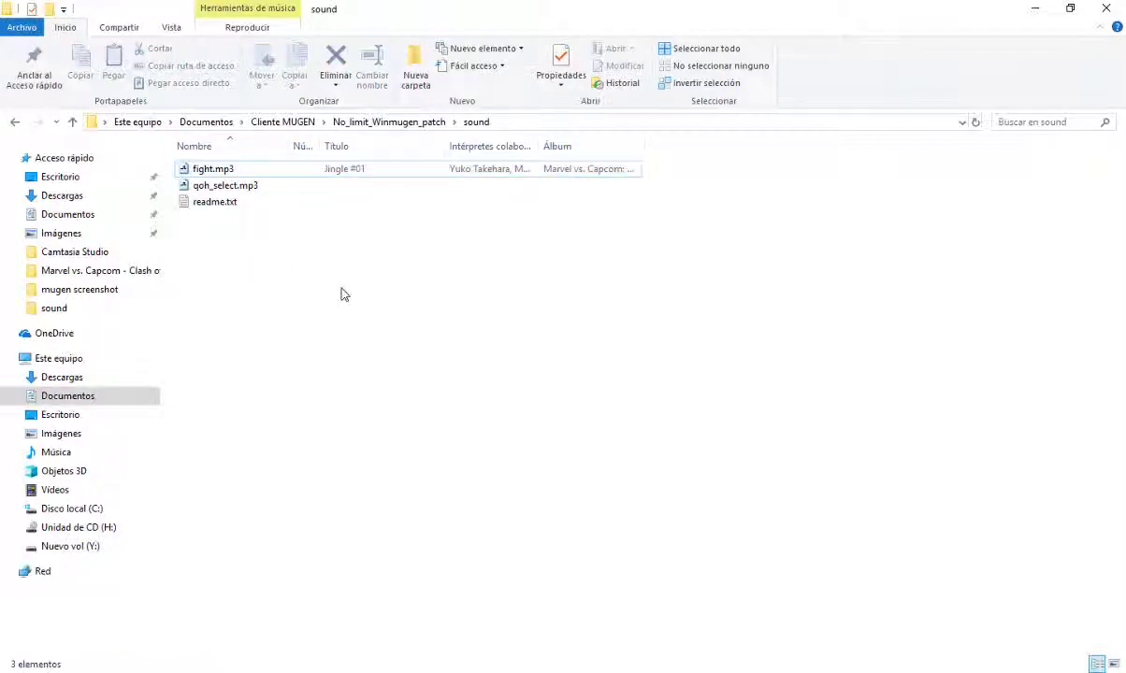
# - Run Winmugen.exe from the No_limit_Winmugen_patch folder, start a Normal Mode match with Kung Fu Man and return to the title screen
pyautogui.click(391, 123)
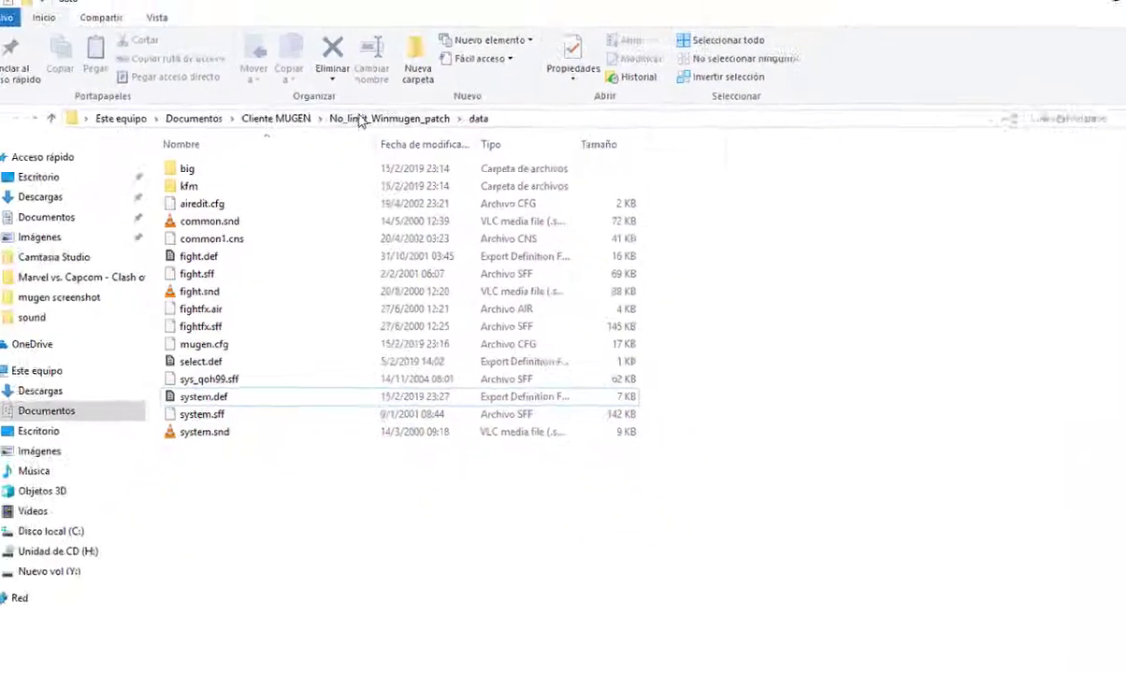
pyautogui.click(388, 121)
pyautogui.doubleClick(231, 432)
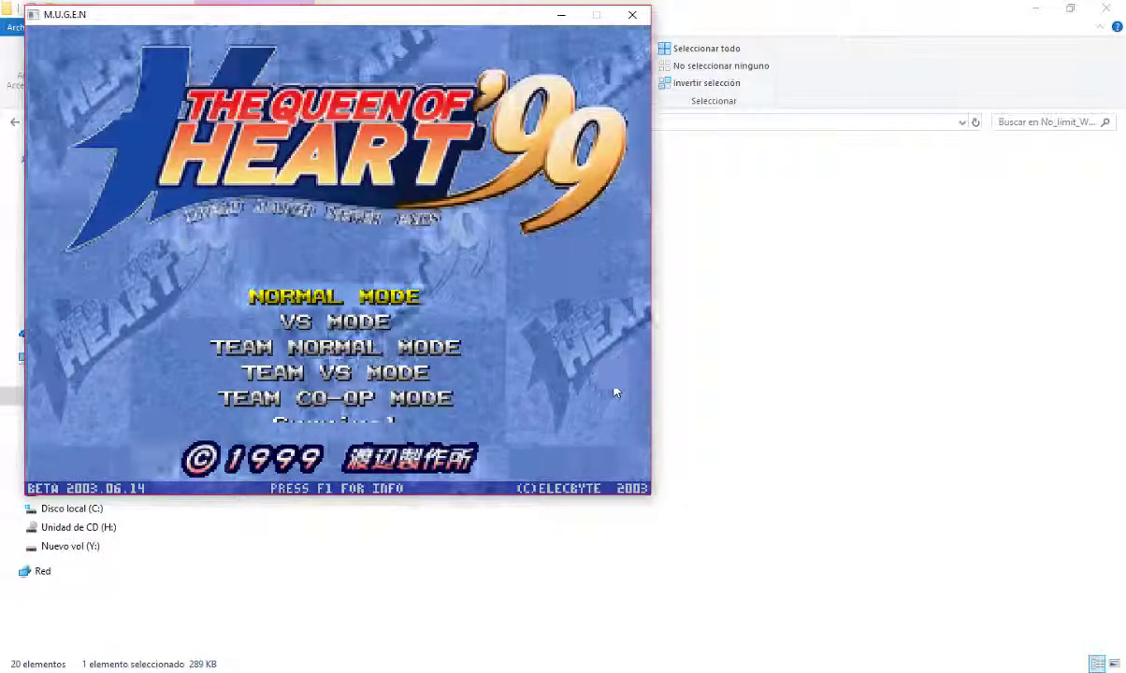
pyautogui.press('Return')
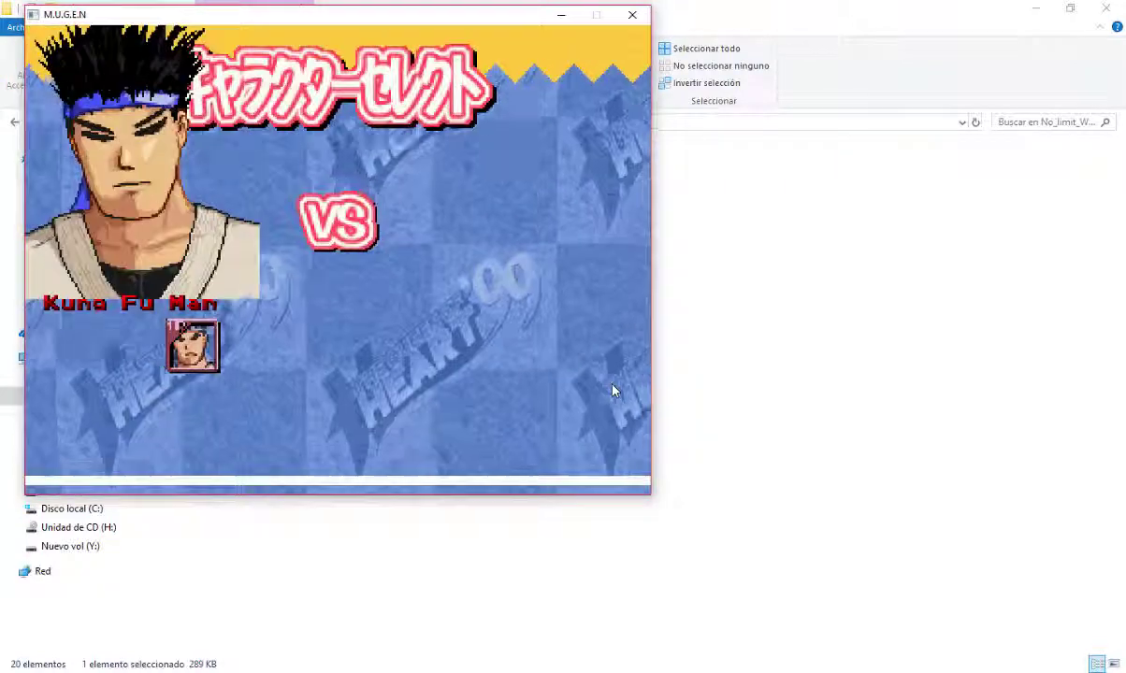
pyautogui.press('Return')
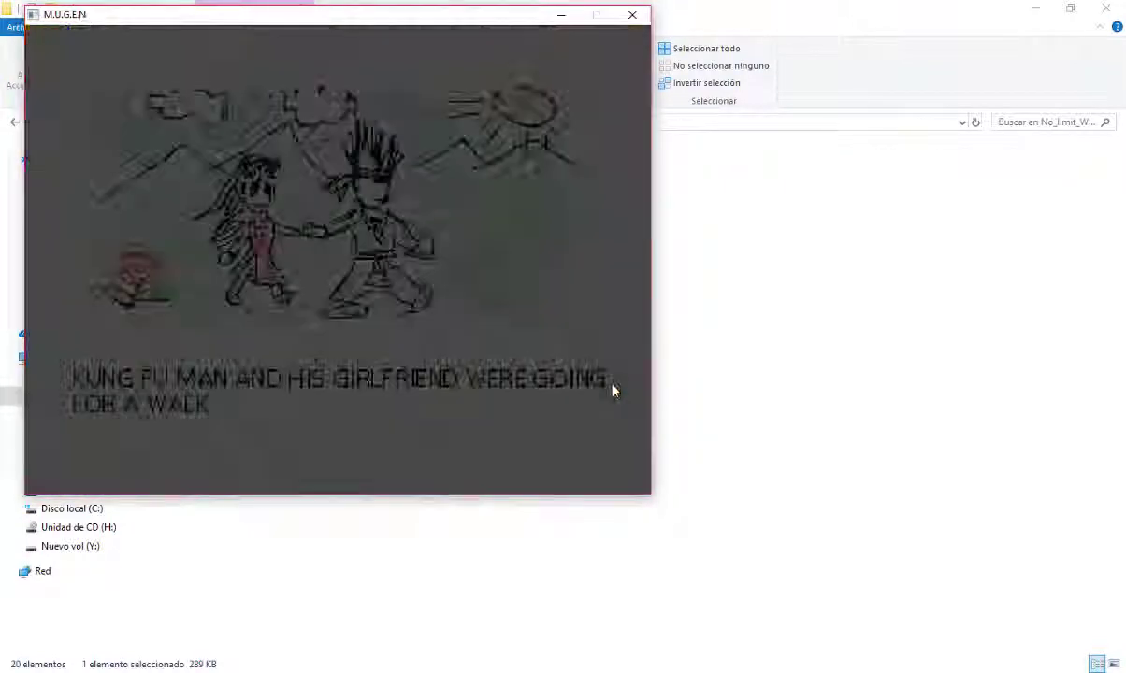
pyautogui.press('Return')
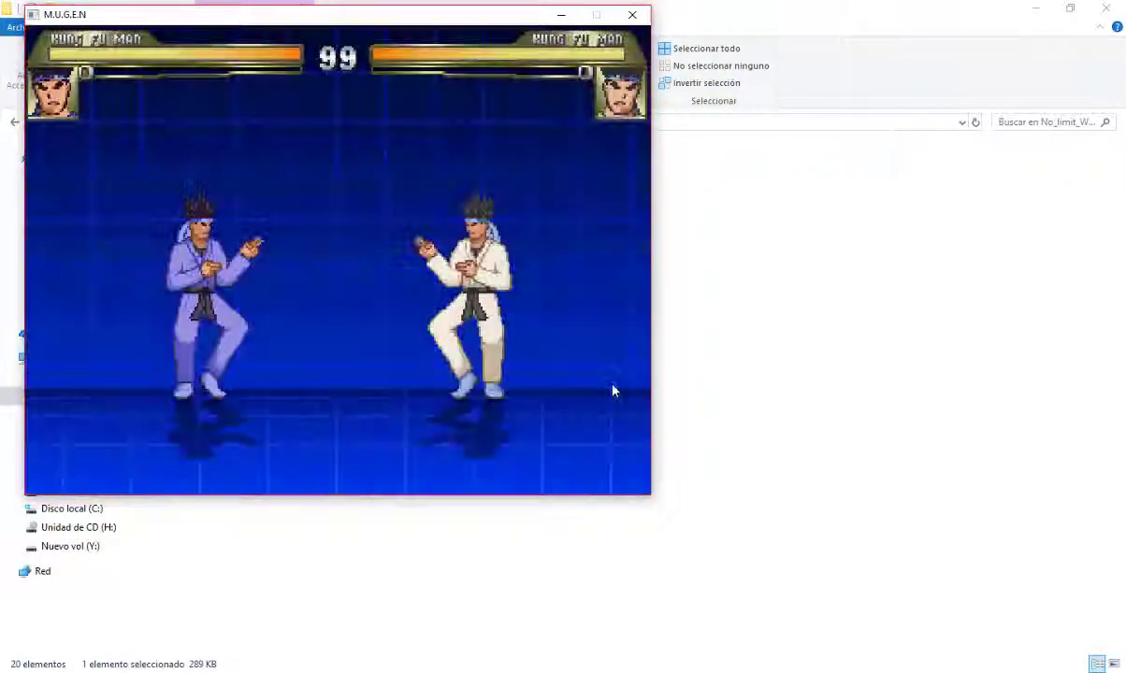
pyautogui.press('Escape')
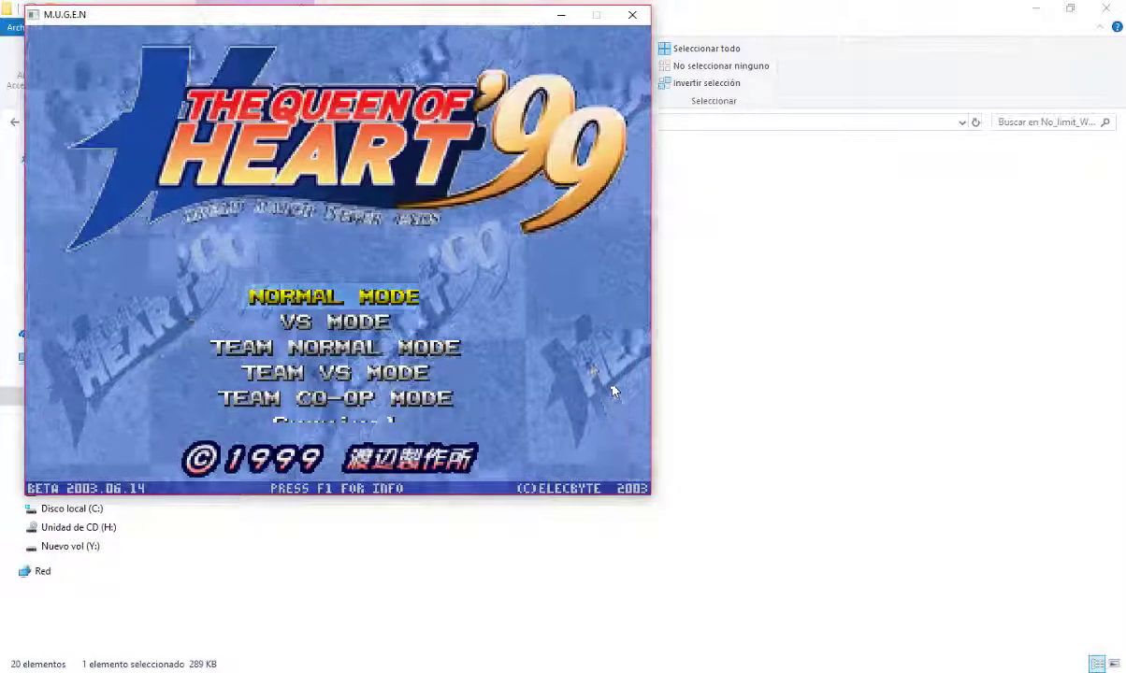
# - Play another Normal Mode match with Kung Fu Man to test the versus music, and exit the game
pyautogui.press('Return')
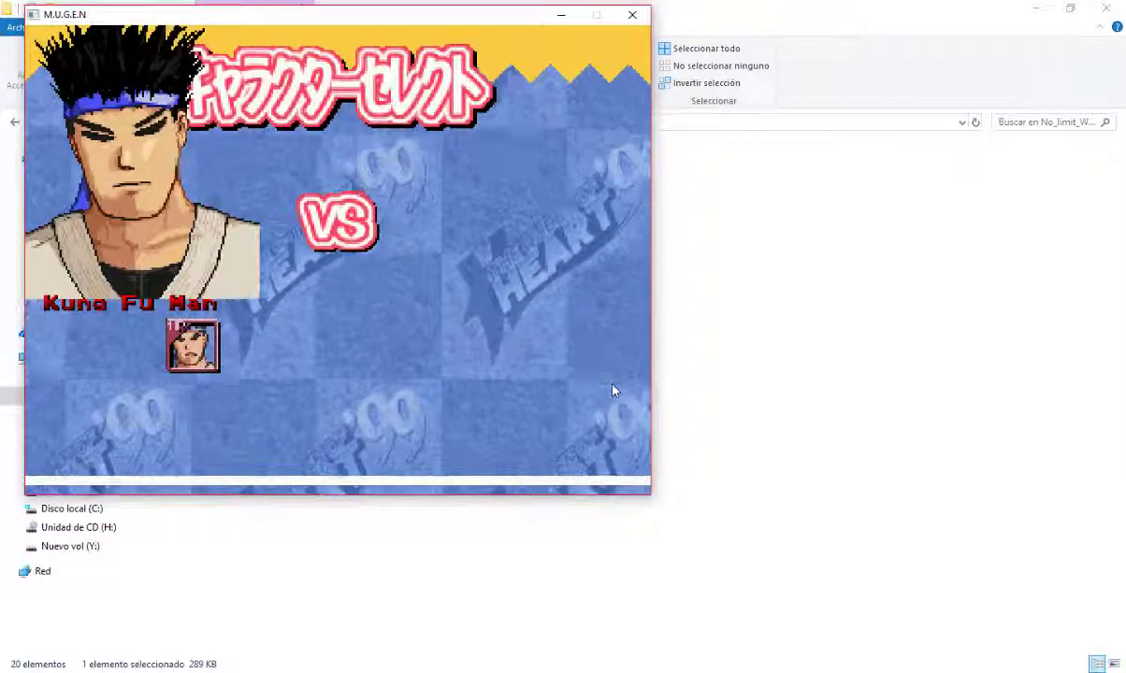
pyautogui.press('Return')
pyautogui.press('Return')
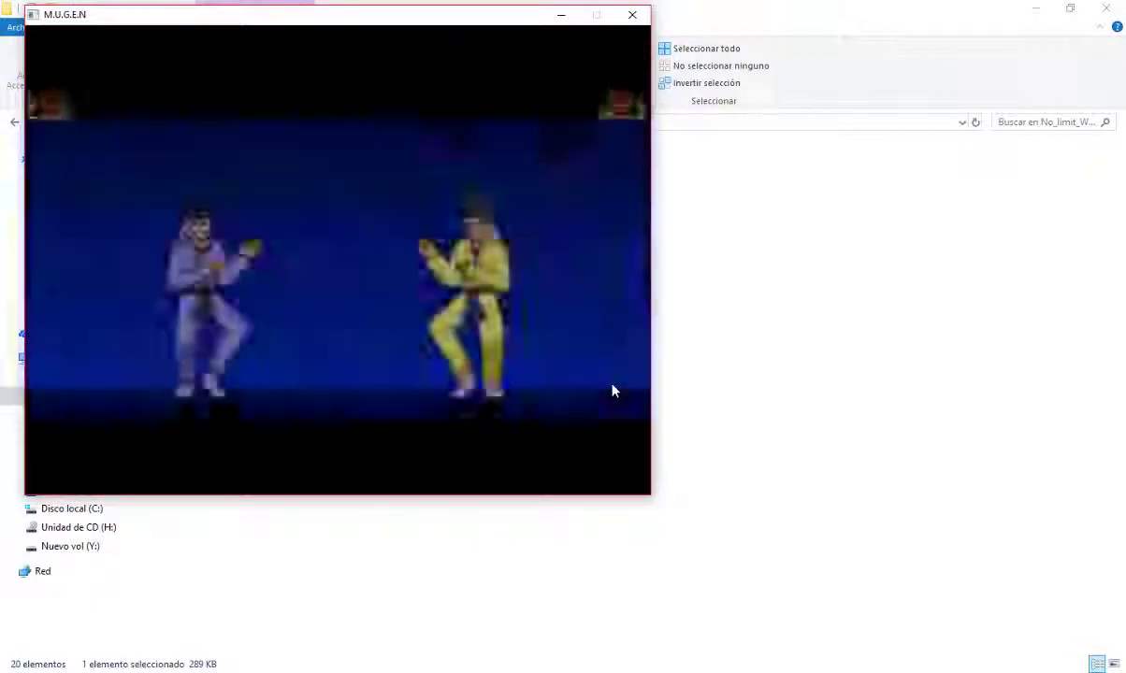
pyautogui.press('z')
pyautogui.press('Up')
pyautogui.press('z')
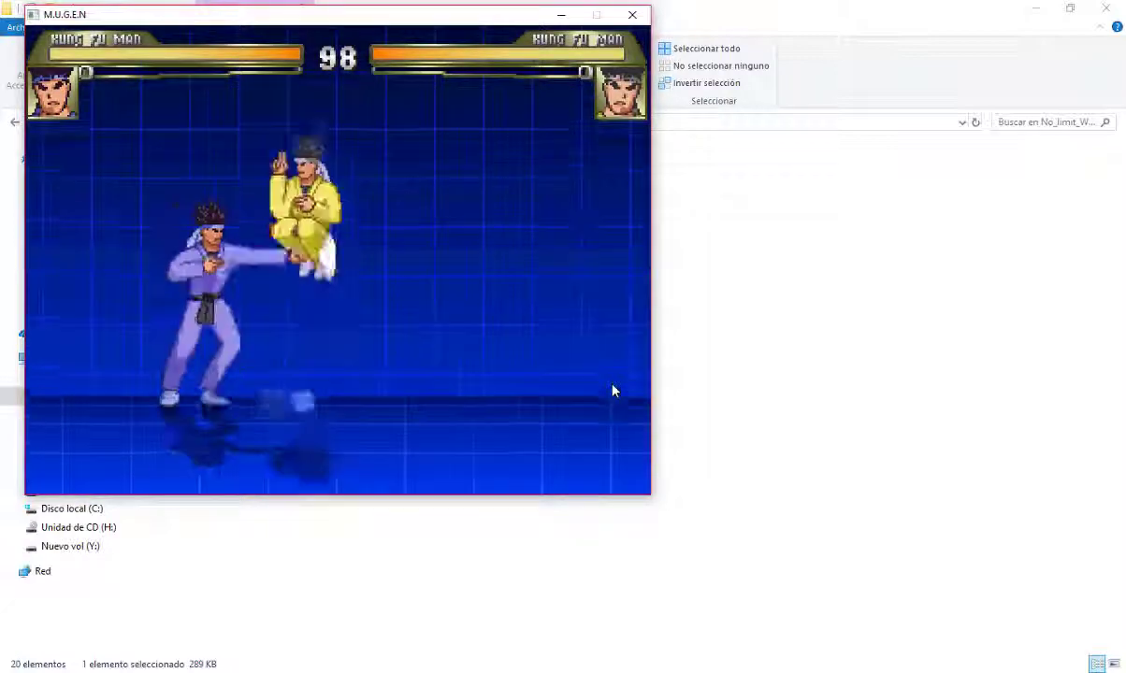
pyautogui.press('a')
pyautogui.press('Escape')
pyautogui.press('Escape')
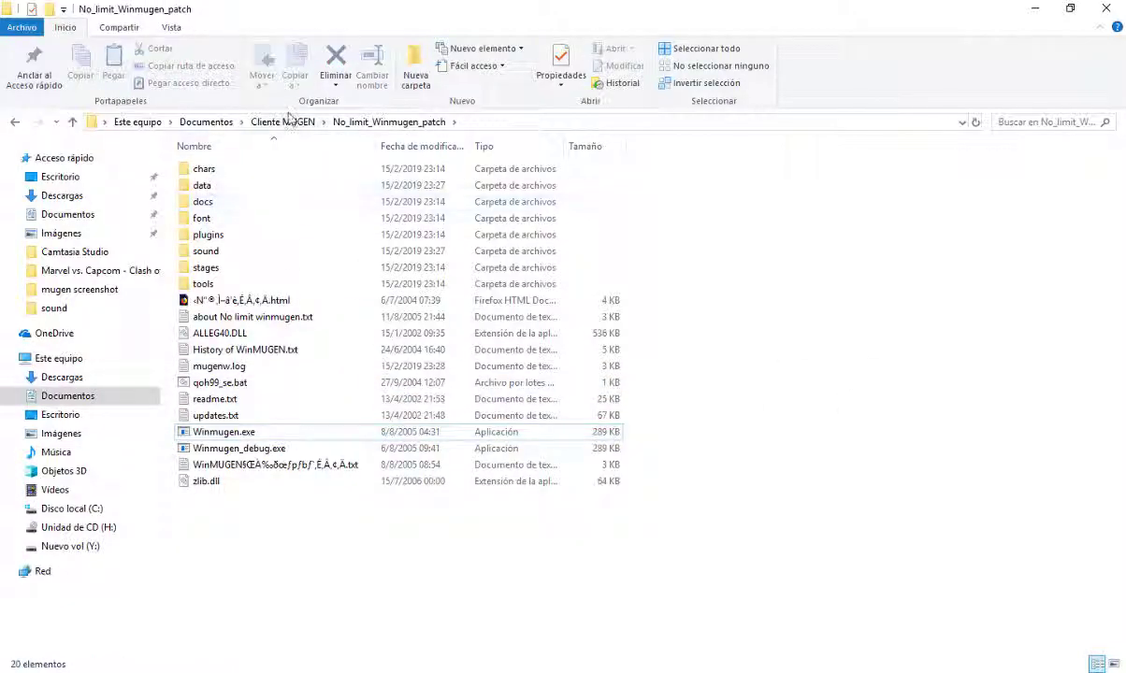
# - Close system.def in the text editor and return to the Cliente MUGEN folder
pyautogui.click(282, 123)
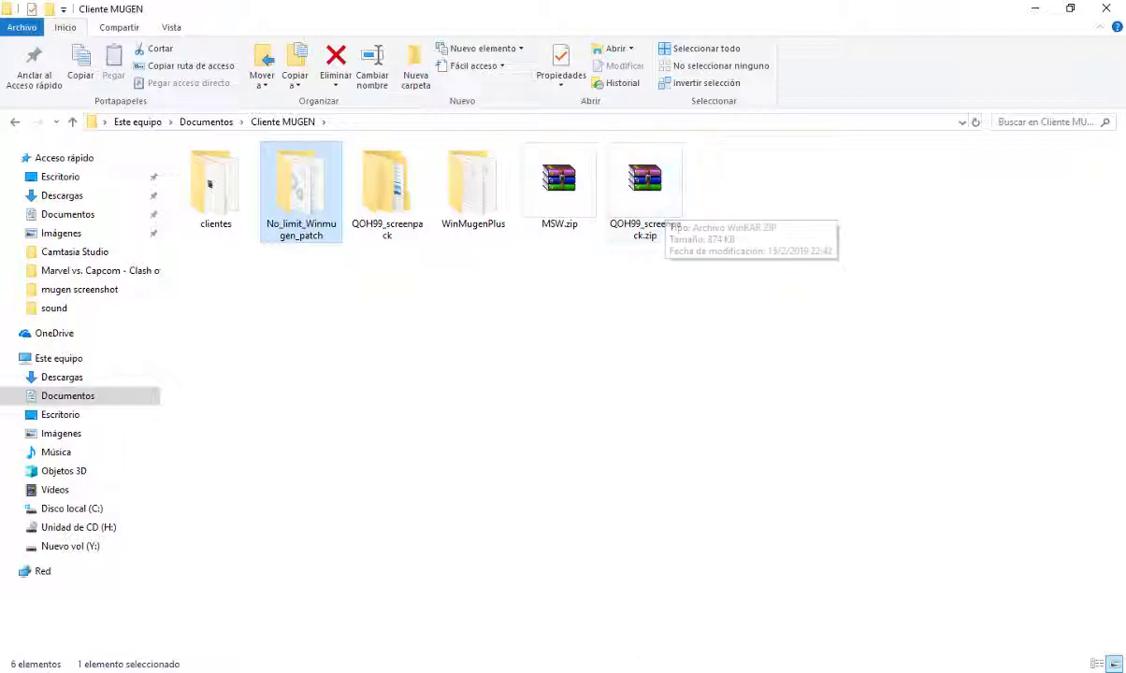
pyautogui.doubleClick(639, 195)
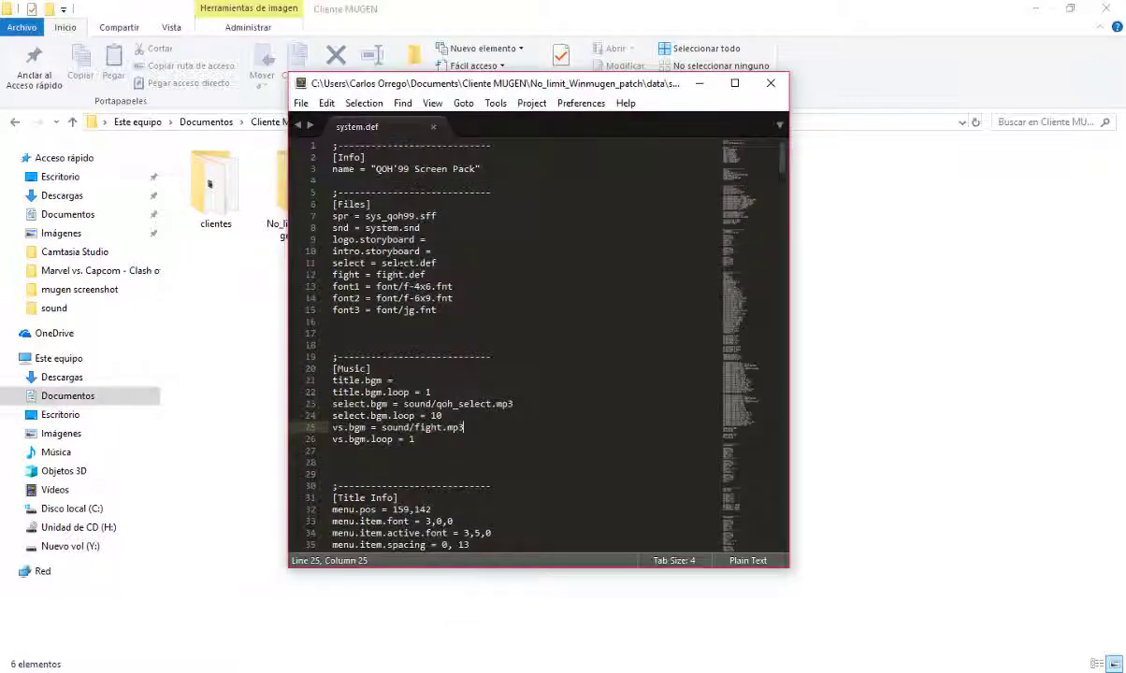
pyautogui.click(433, 127)
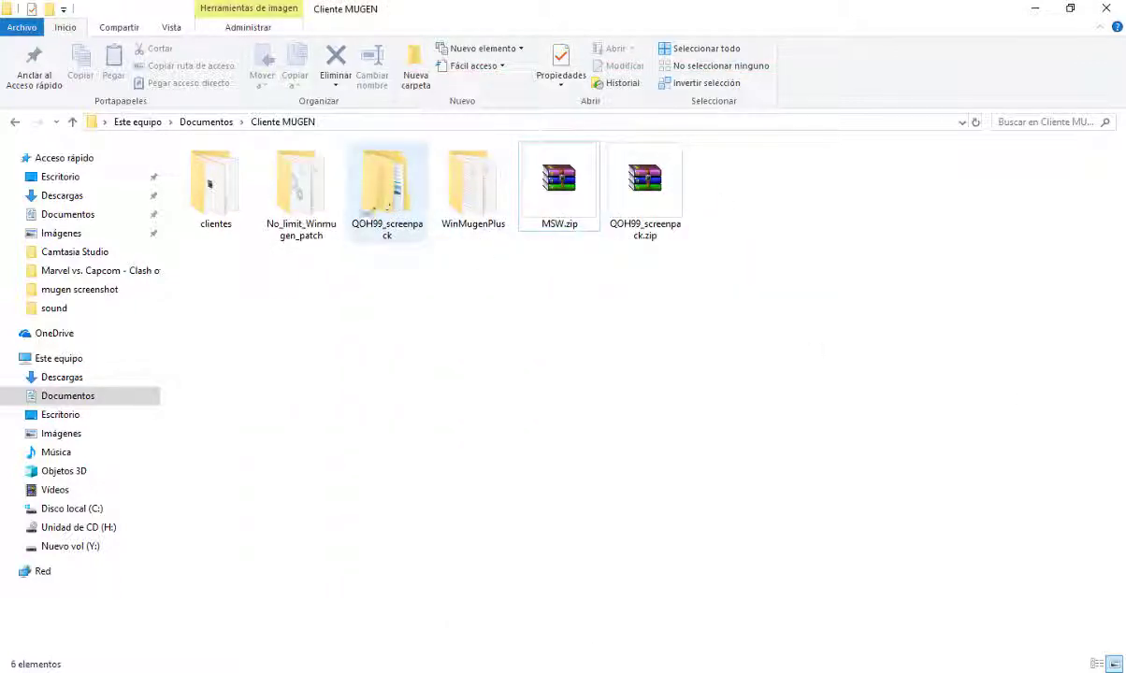
pyautogui.doubleClick(296, 179)
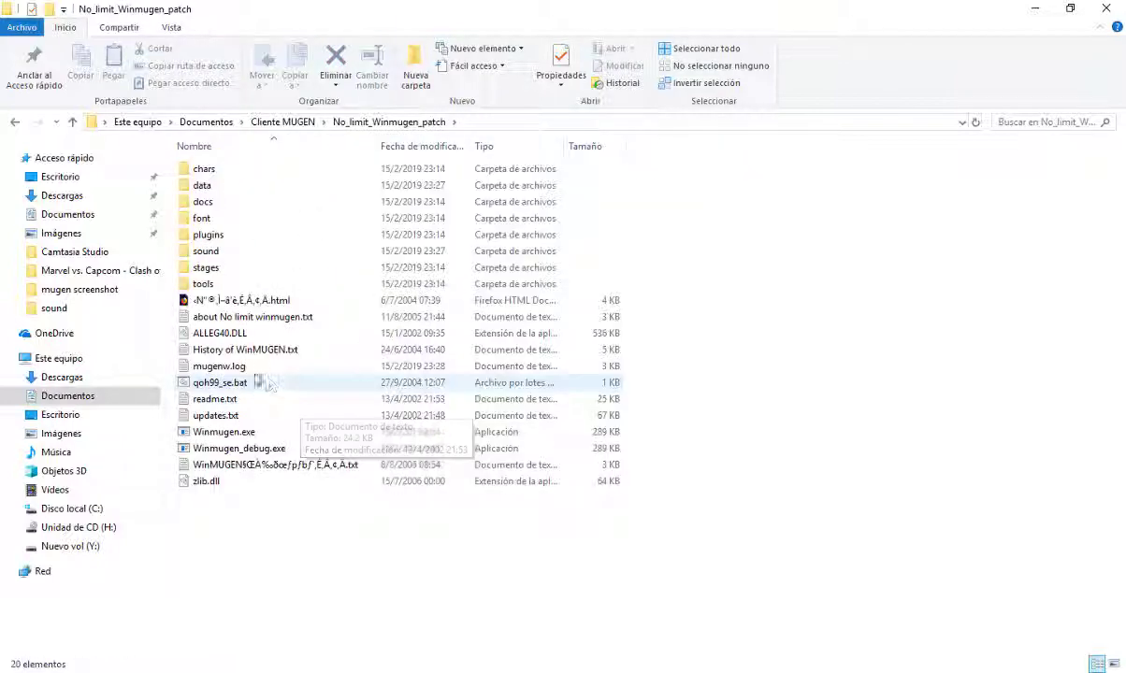
pyautogui.click(283, 122)
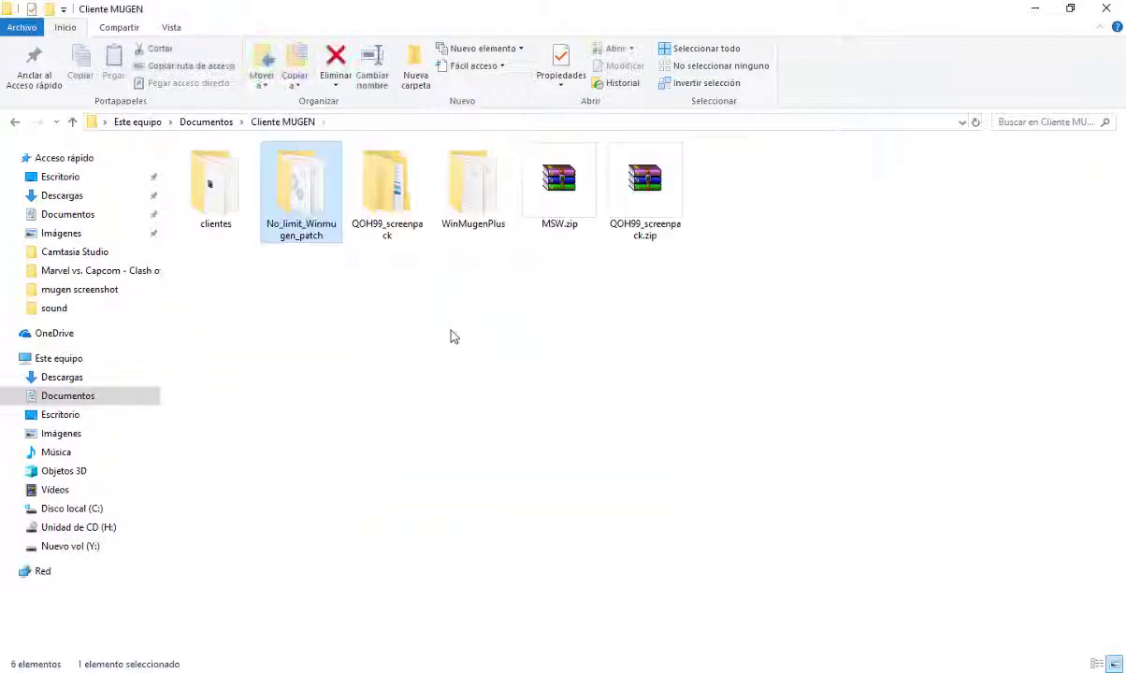
# - Run winmugen.exe from the WinMugenPlus folder to check its default title screen, exit it and return to Cliente MUGEN
pyautogui.doubleClick(461, 207)
pyautogui.click(237, 417)
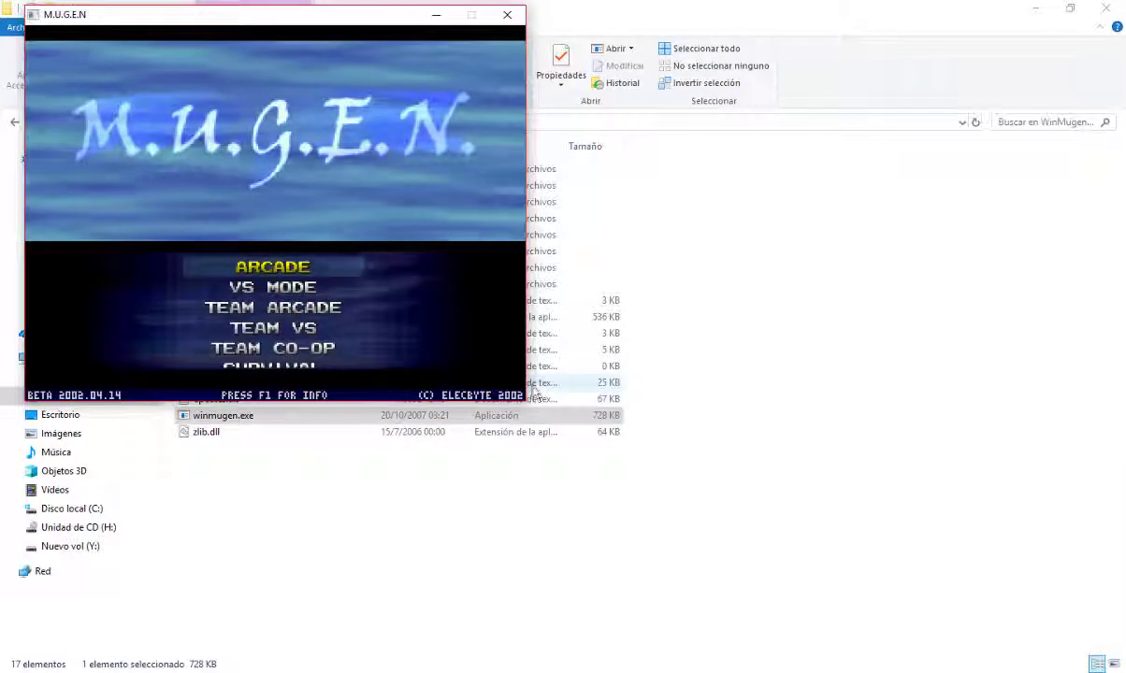
pyautogui.press('Escape')
pyautogui.click(282, 122)
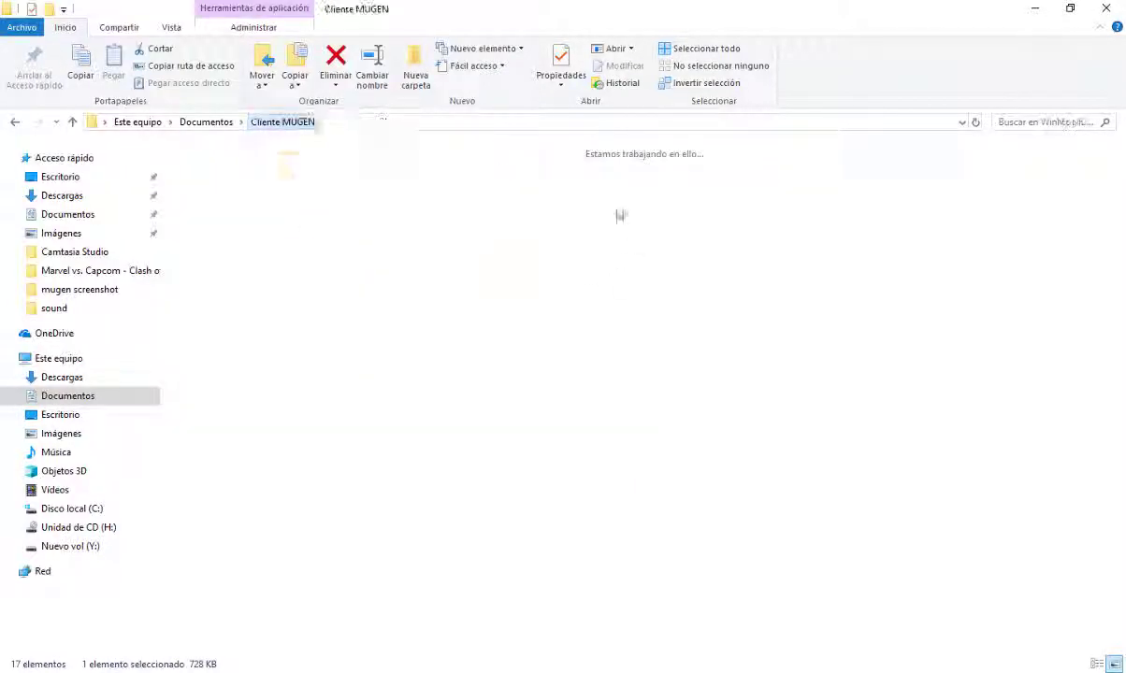
# - Open the MSW folder inside MSW.zip and place the archive window beside the file listing
pyautogui.doubleClick(567, 203)
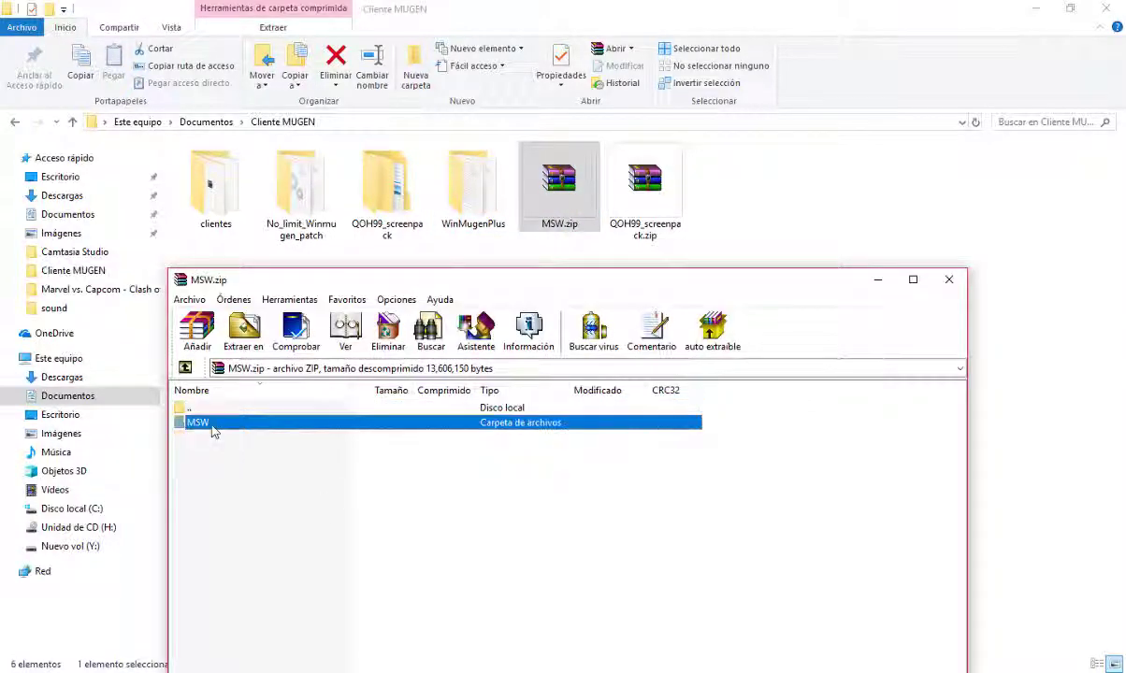
pyautogui.doubleClick(211, 424)
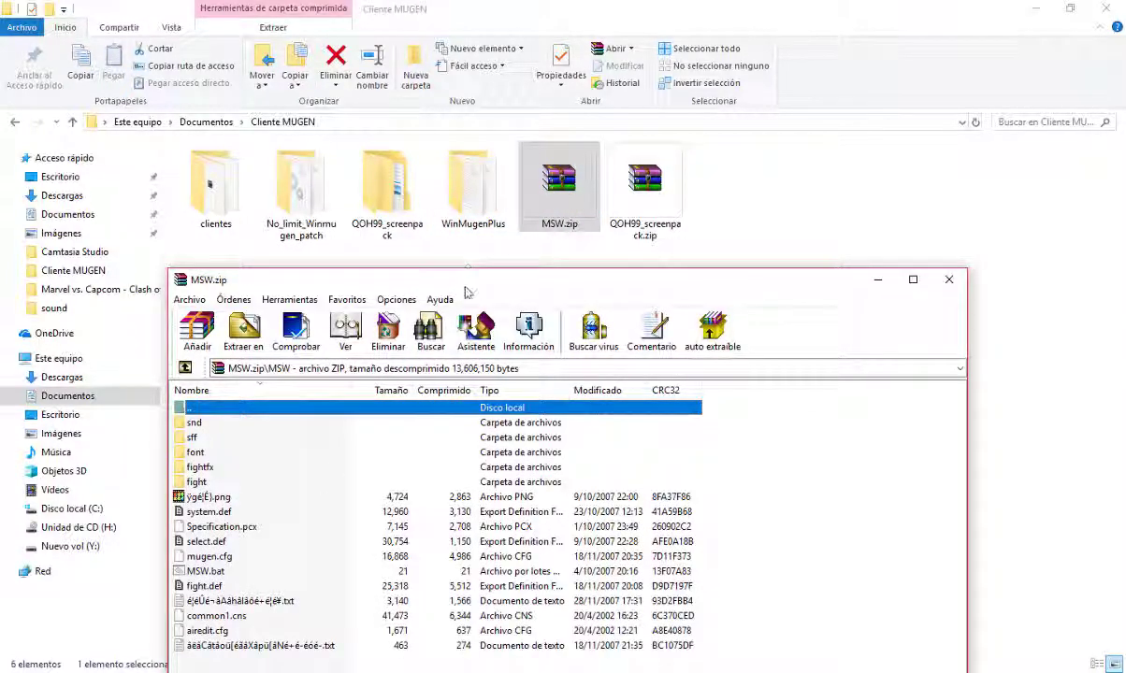
pyautogui.moveTo(465, 292); pyautogui.dragTo(935, 144)
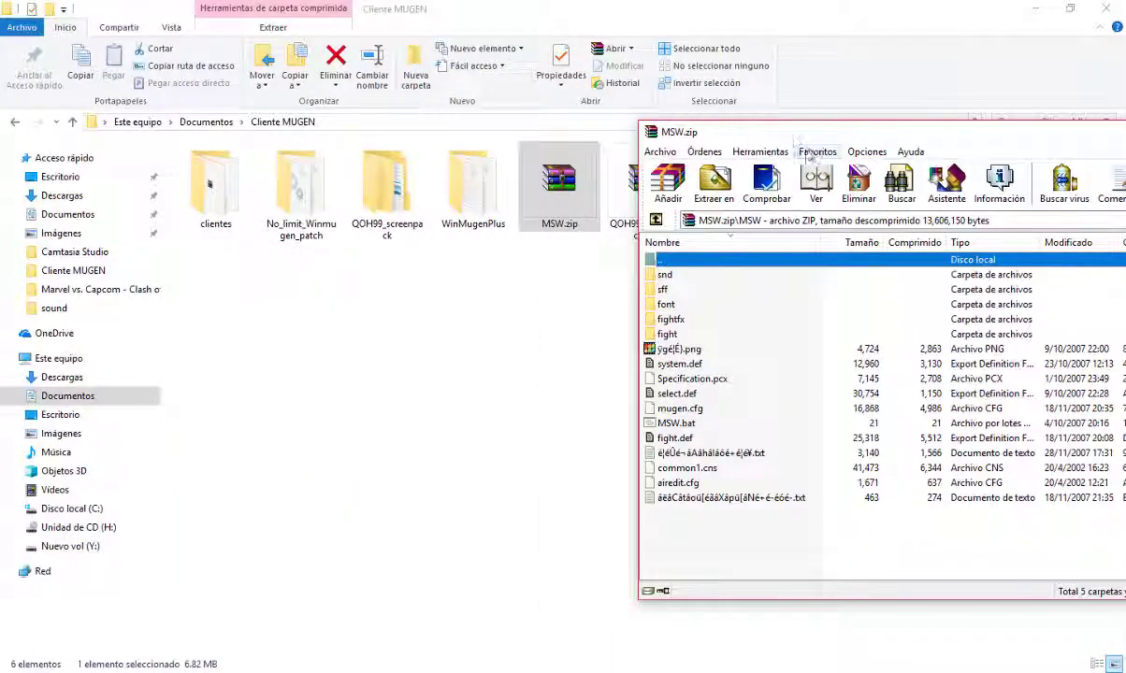
pyautogui.moveTo(790, 137); pyautogui.dragTo(835, 112)
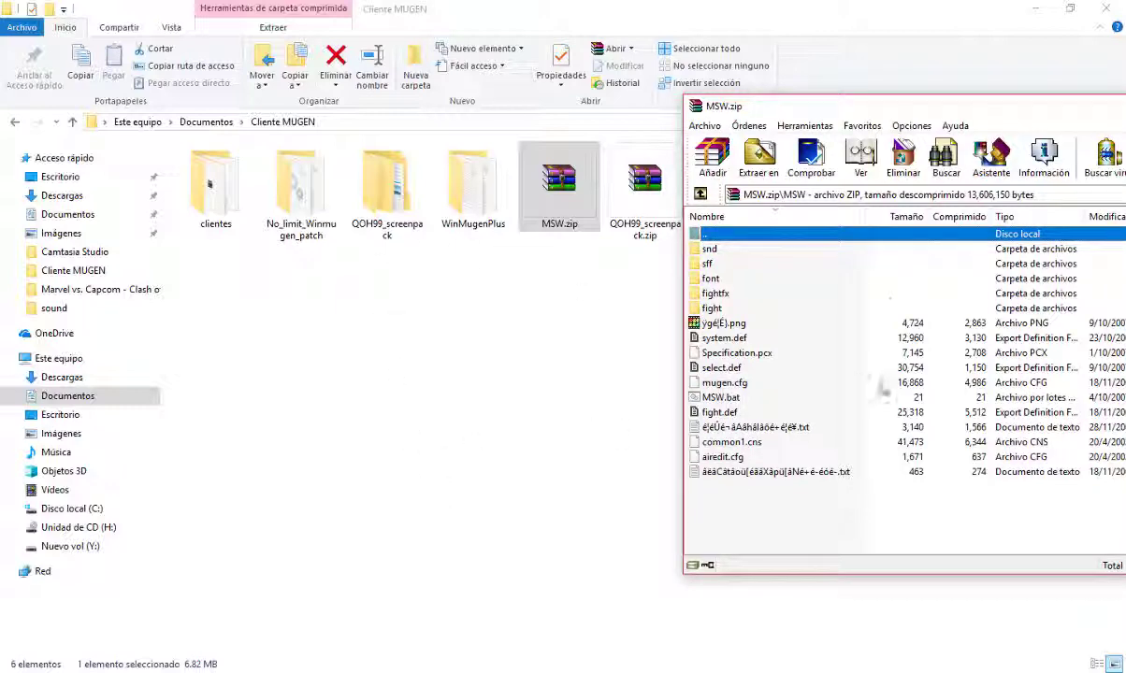
pyautogui.moveTo(818, 112); pyautogui.dragTo(852, 109)
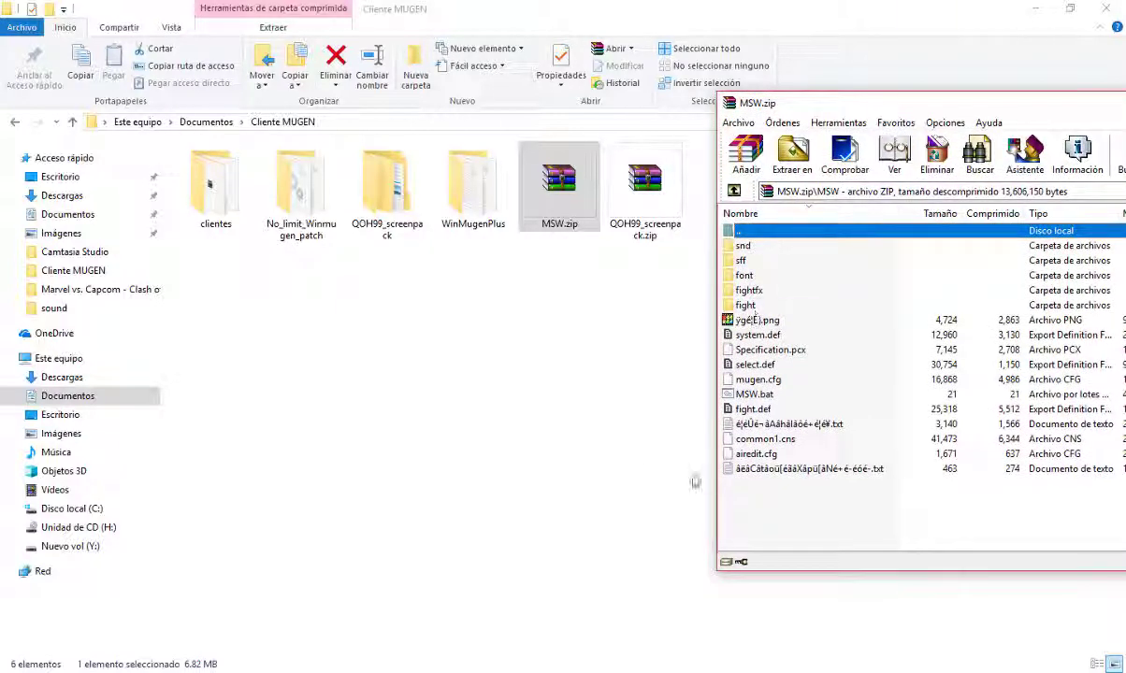
# - Extract all folders and files of the archive's MSW folder into the data folder of WinMugenPlus, replacing the existing files
pyautogui.doubleClick(478, 205)
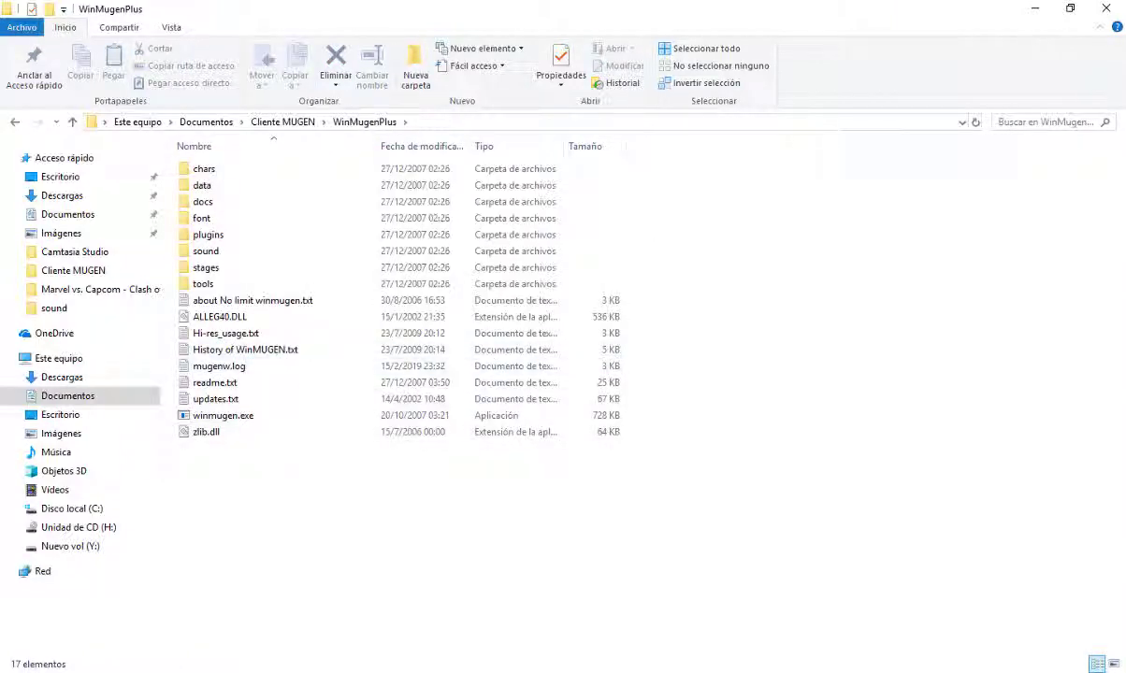
pyautogui.hotkey('alt', 'Tab')
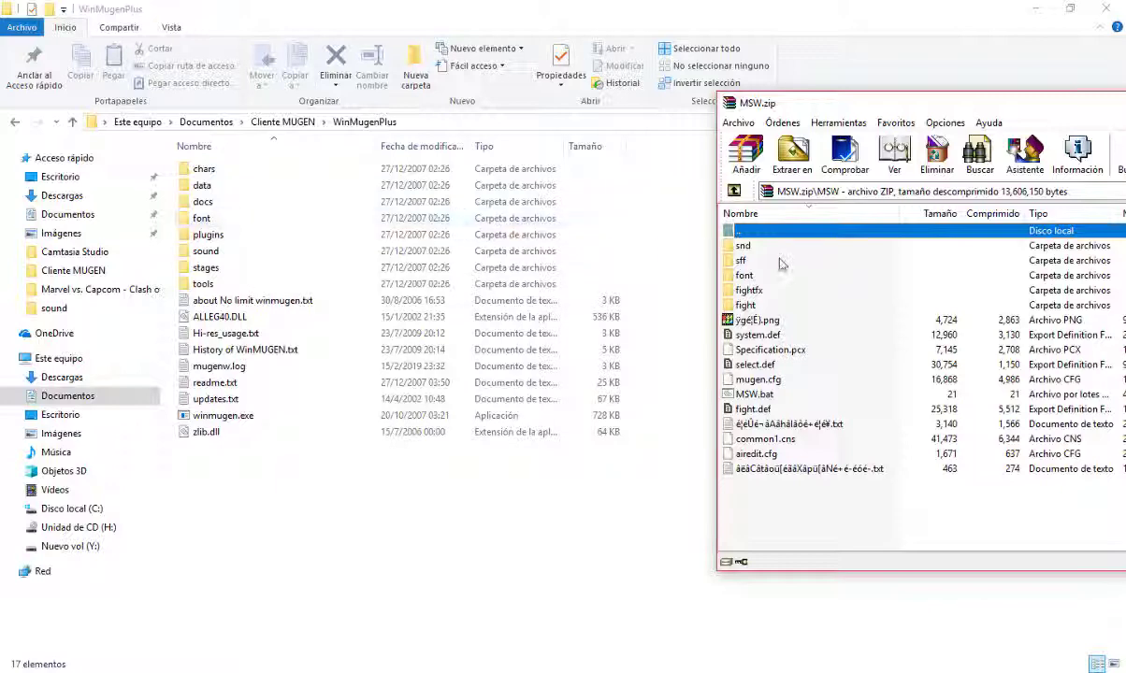
pyautogui.moveTo(166, 227); pyautogui.dragTo(879, 468)
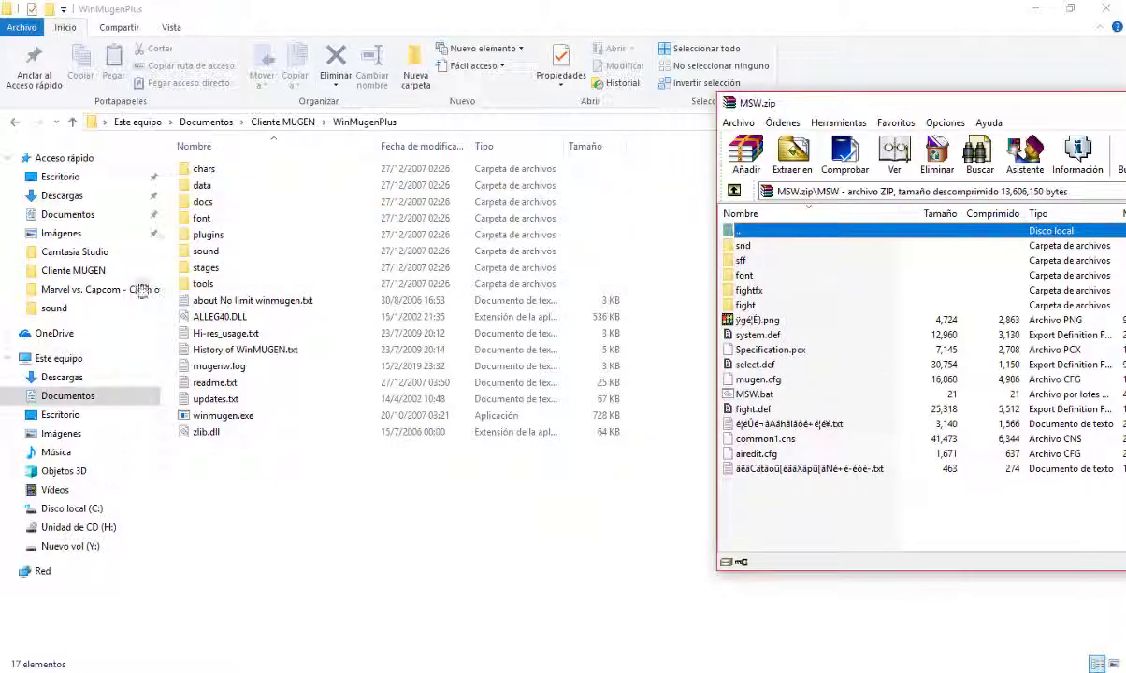
pyautogui.doubleClick(202, 185)
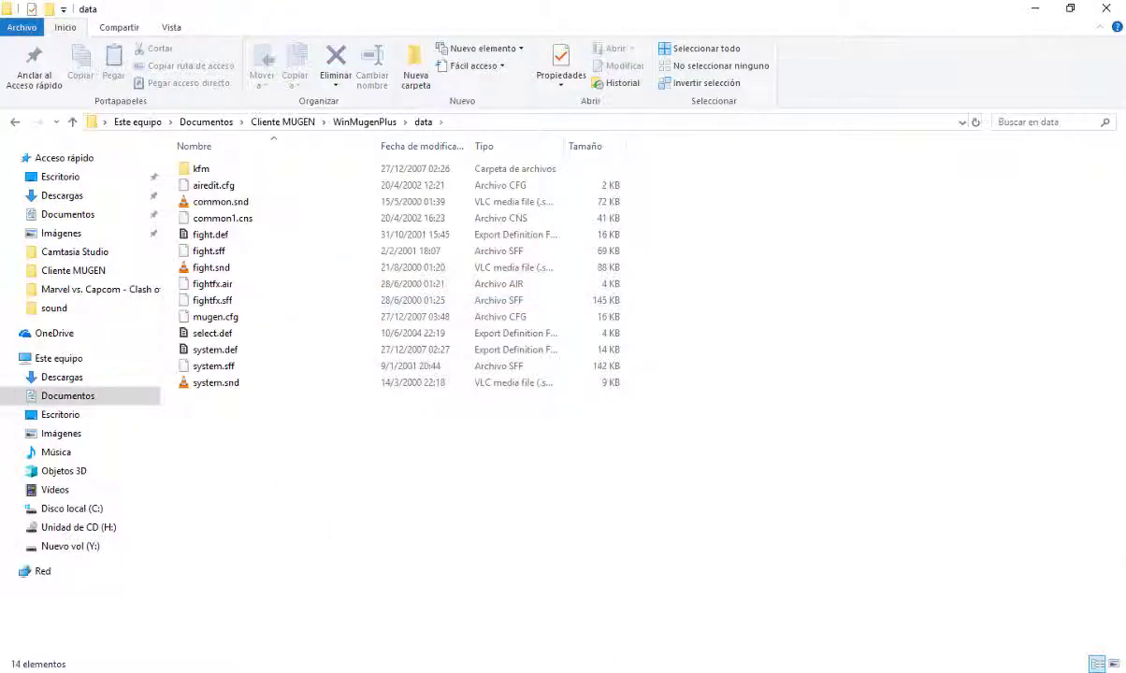
pyautogui.hotkey('alt', 'Tab')
pyautogui.click(751, 248)
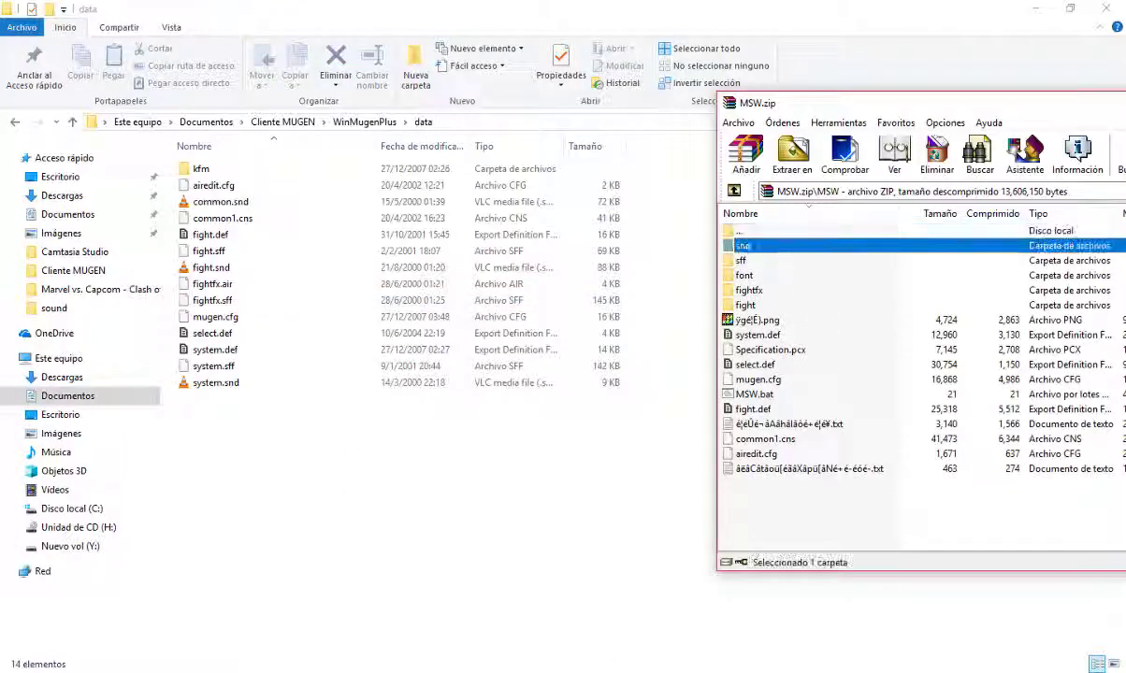
pyautogui.keyDown('shift'); pyautogui.click(769, 472); pyautogui.keyUp('shift')
pyautogui.moveTo(769, 472); pyautogui.dragTo(590, 456)
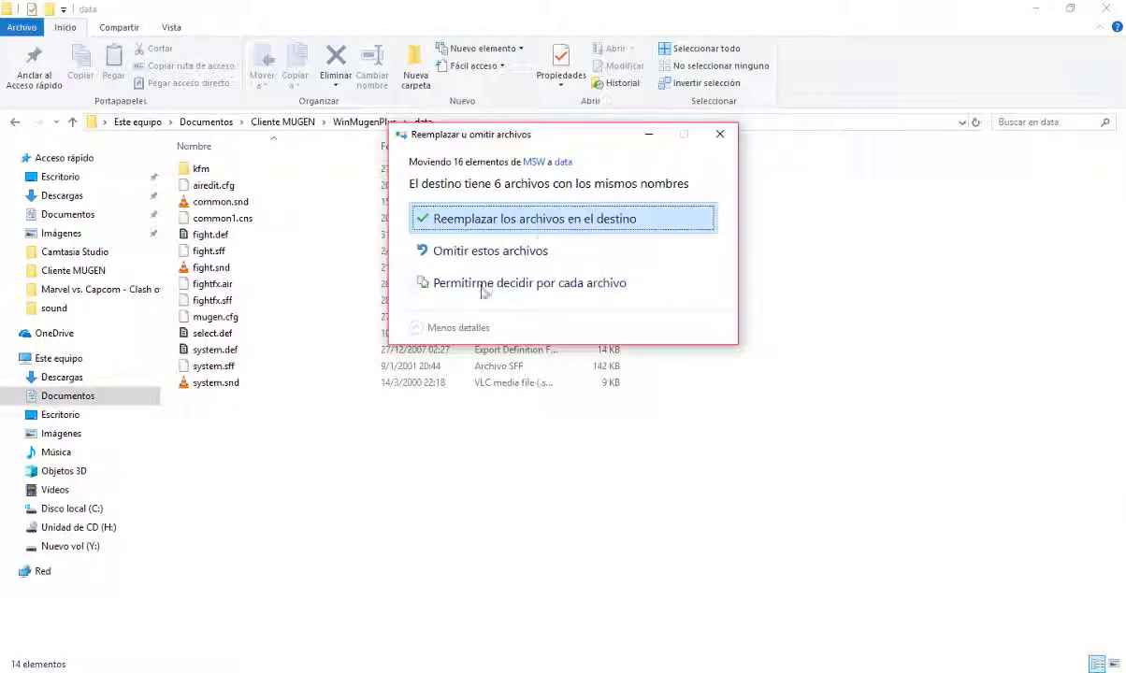
pyautogui.click(515, 219)
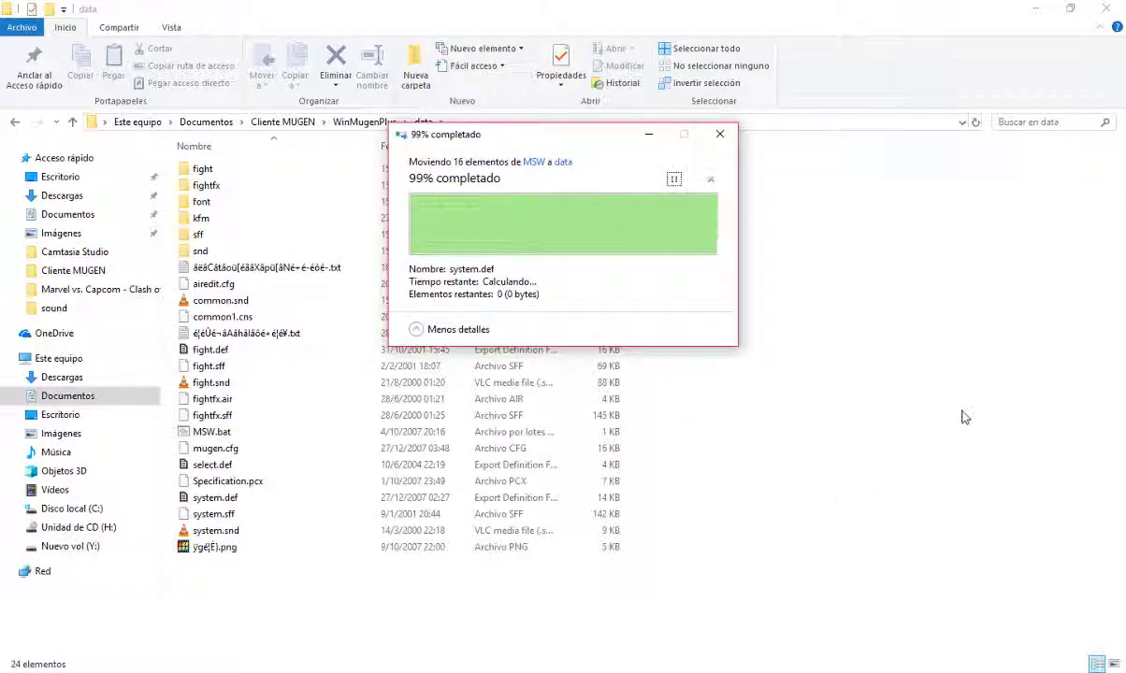
# - Open system.def from the data folder of WinMugenPlus in Sublime Text
pyautogui.click(950, 425)
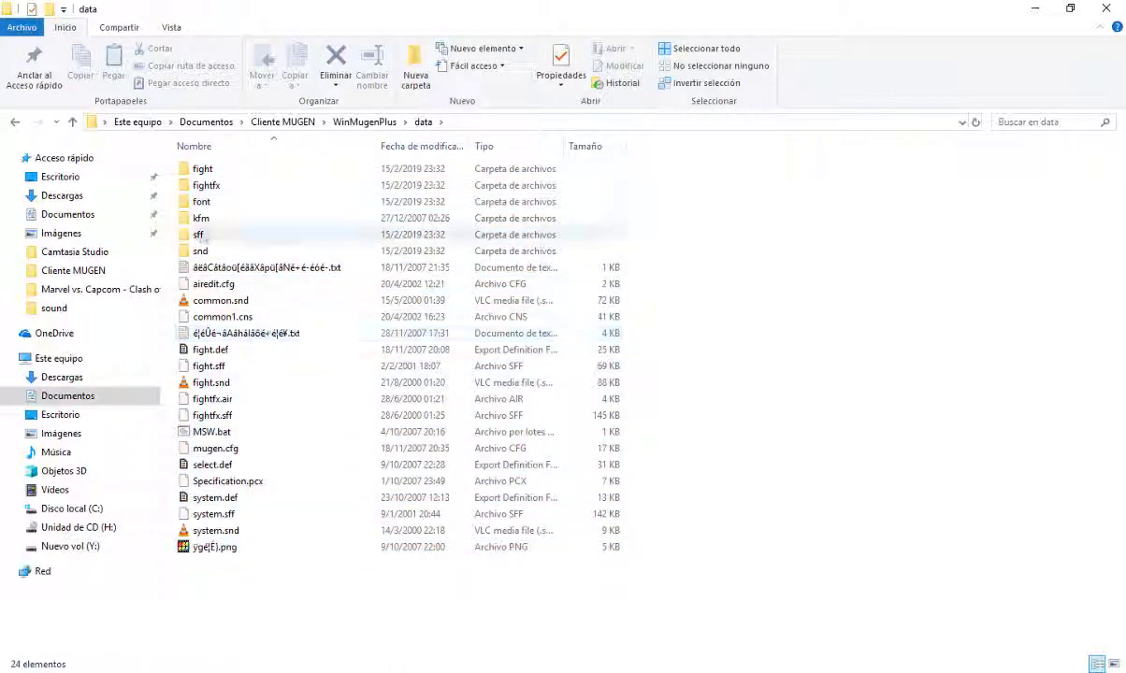
pyautogui.click(213, 351)
pyautogui.rightClick(214, 351)
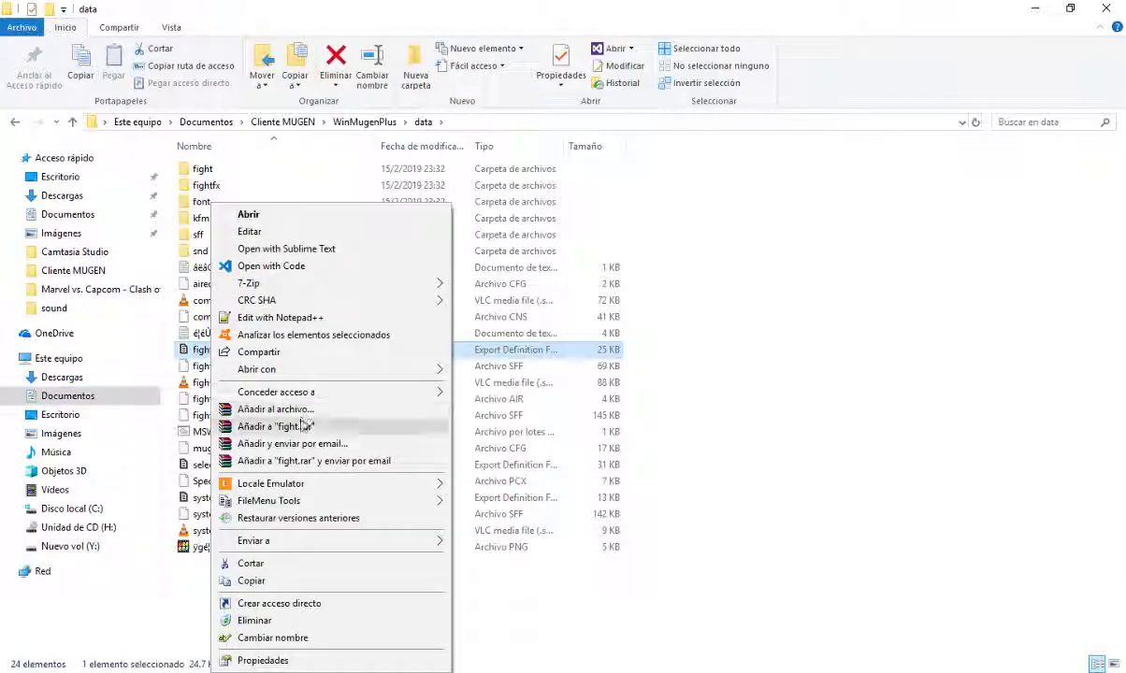
pyautogui.click(798, 436)
pyautogui.click(228, 501)
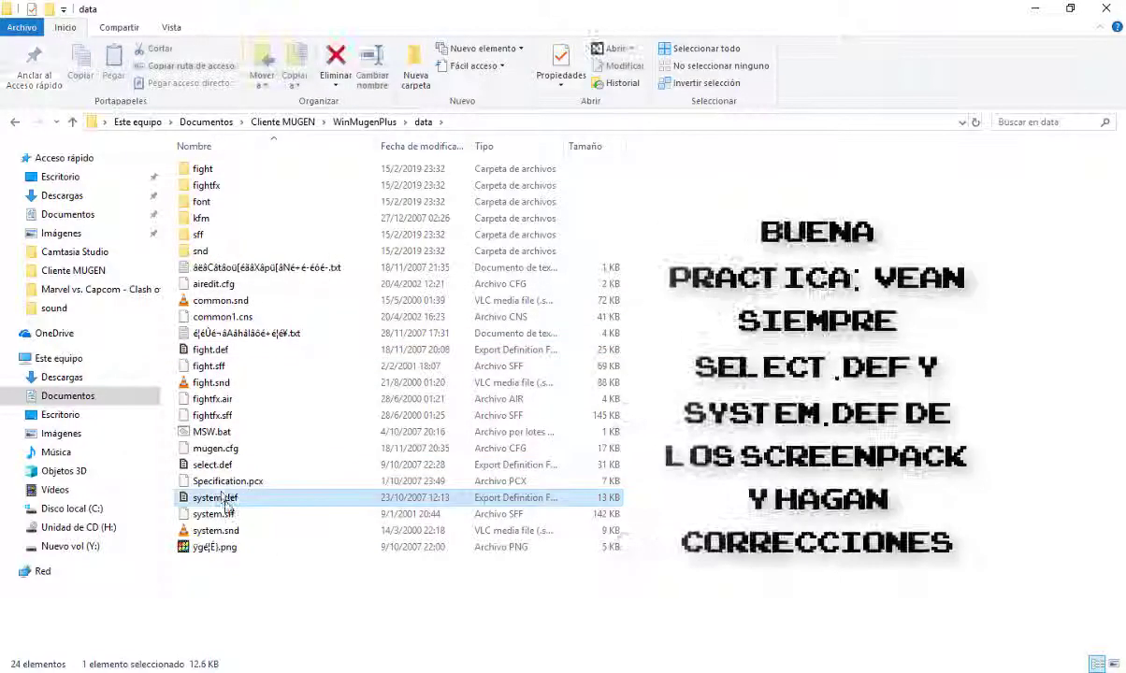
pyautogui.rightClick(226, 506)
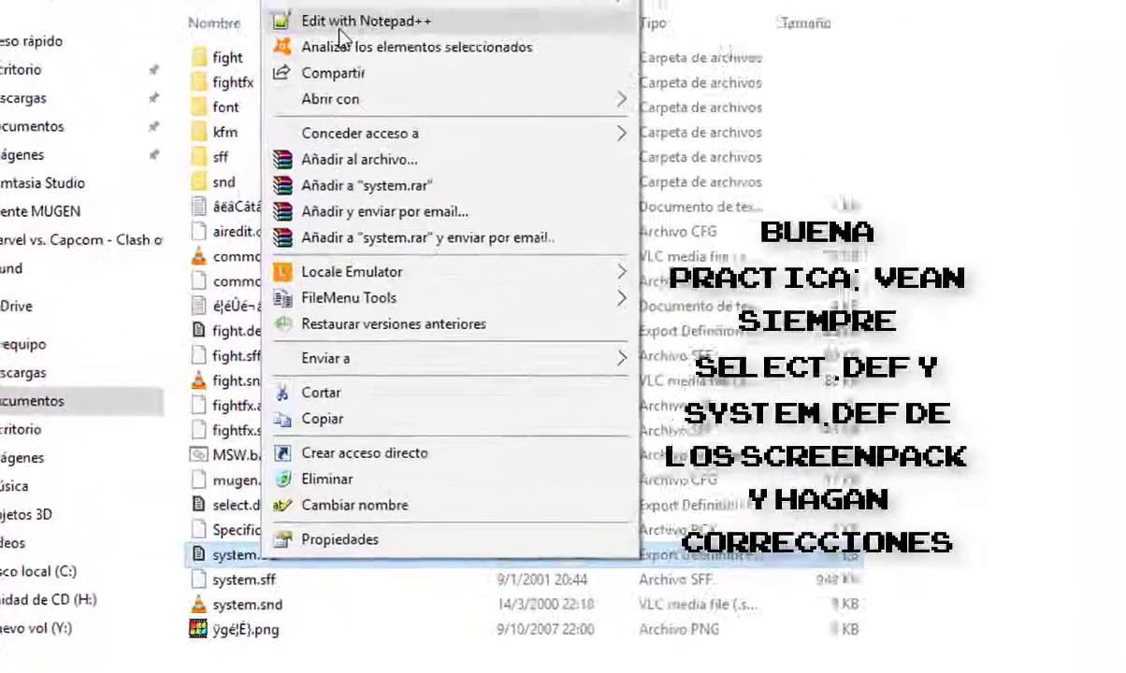
pyautogui.press('Return')
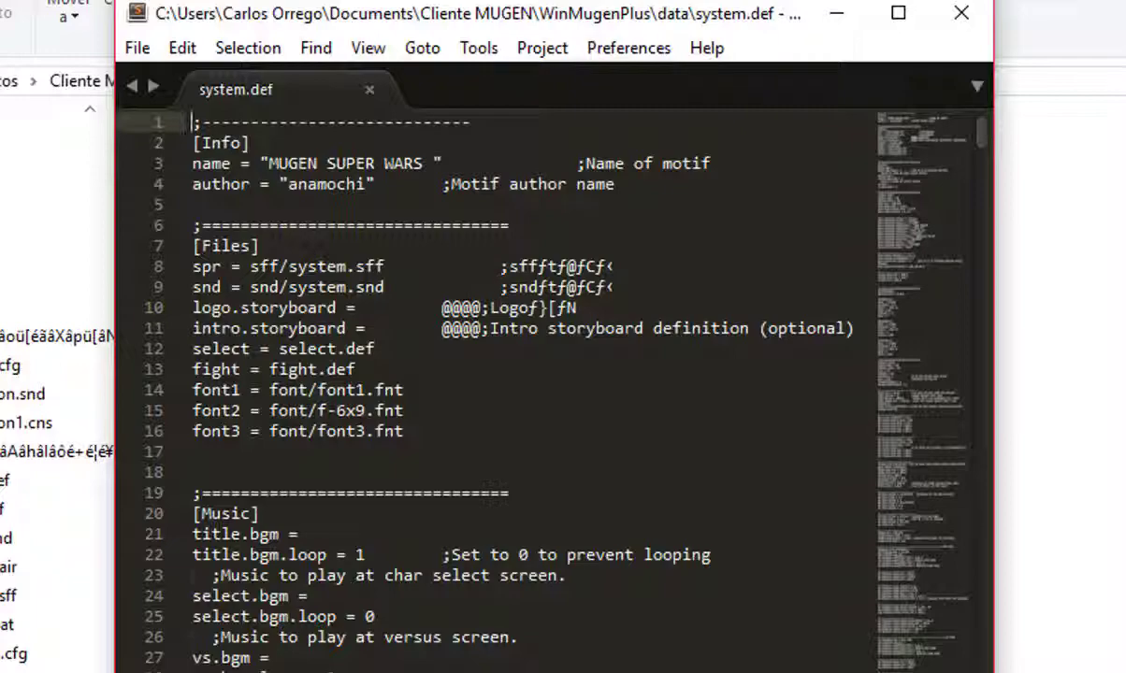
# - Examine the Info, Files, Music and Title Info sections of system.def, and close the file and the text editor
pyautogui.scroll(-3, 434, 432)
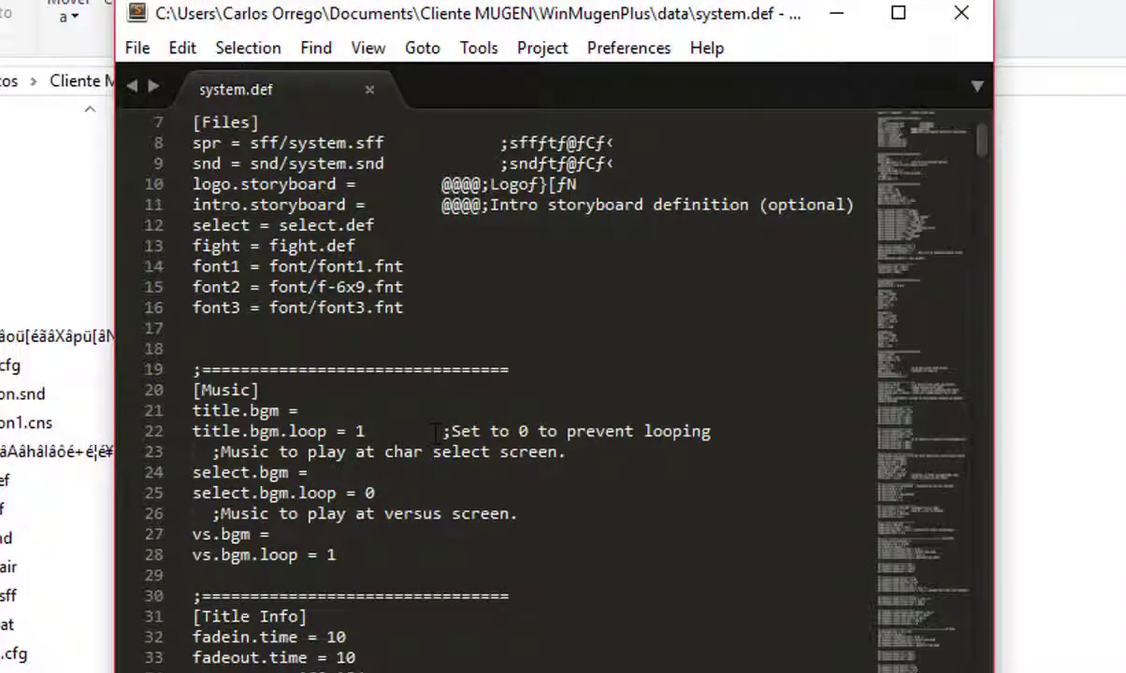
pyautogui.scroll(-1, 435, 432)
pyautogui.scroll(-1, 434, 432)
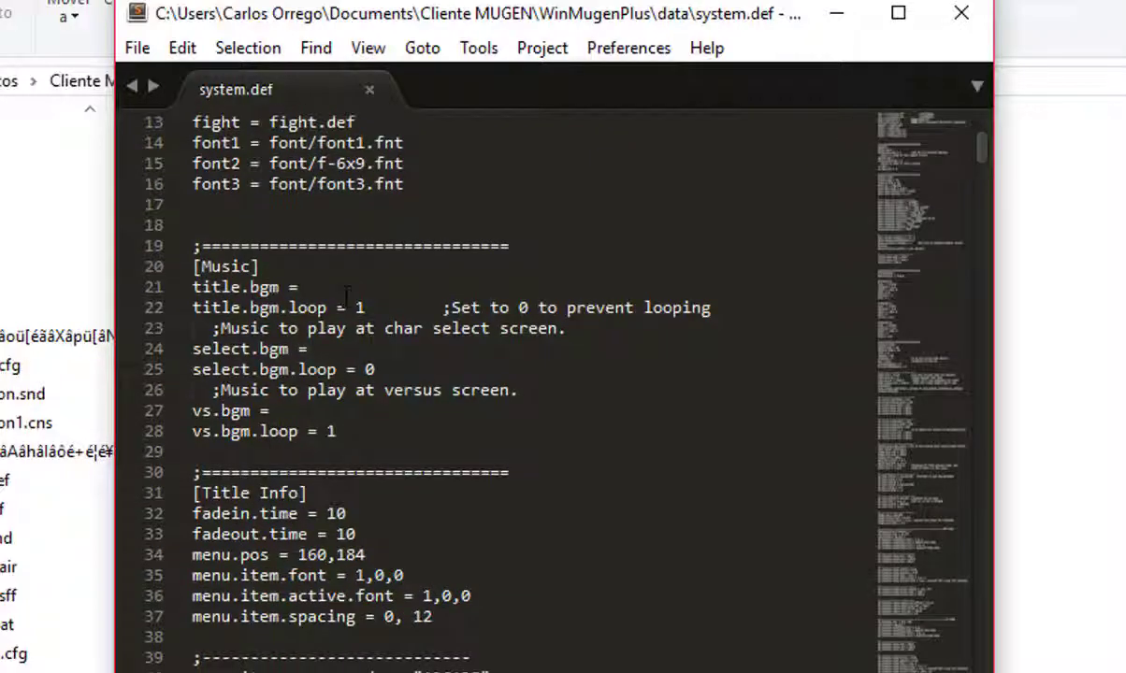
pyautogui.scroll(-4, 326, 350)
pyautogui.scroll(4, 348, 500)
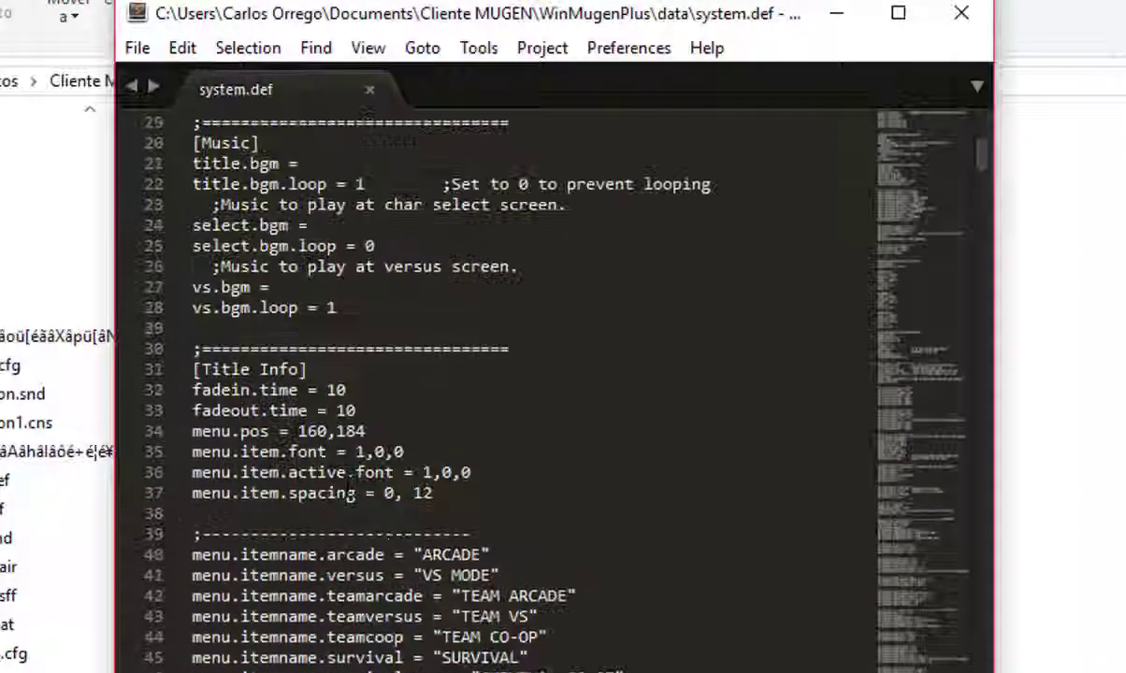
pyautogui.scroll(5, 348, 501)
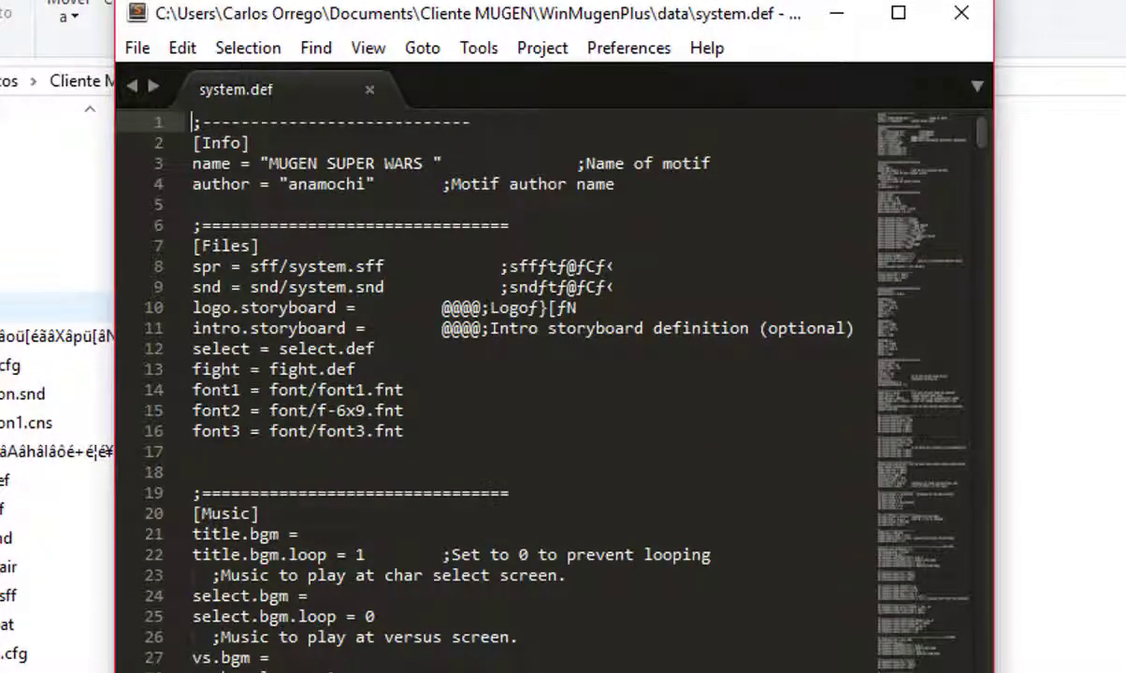
pyautogui.scroll(-4, 439, 471)
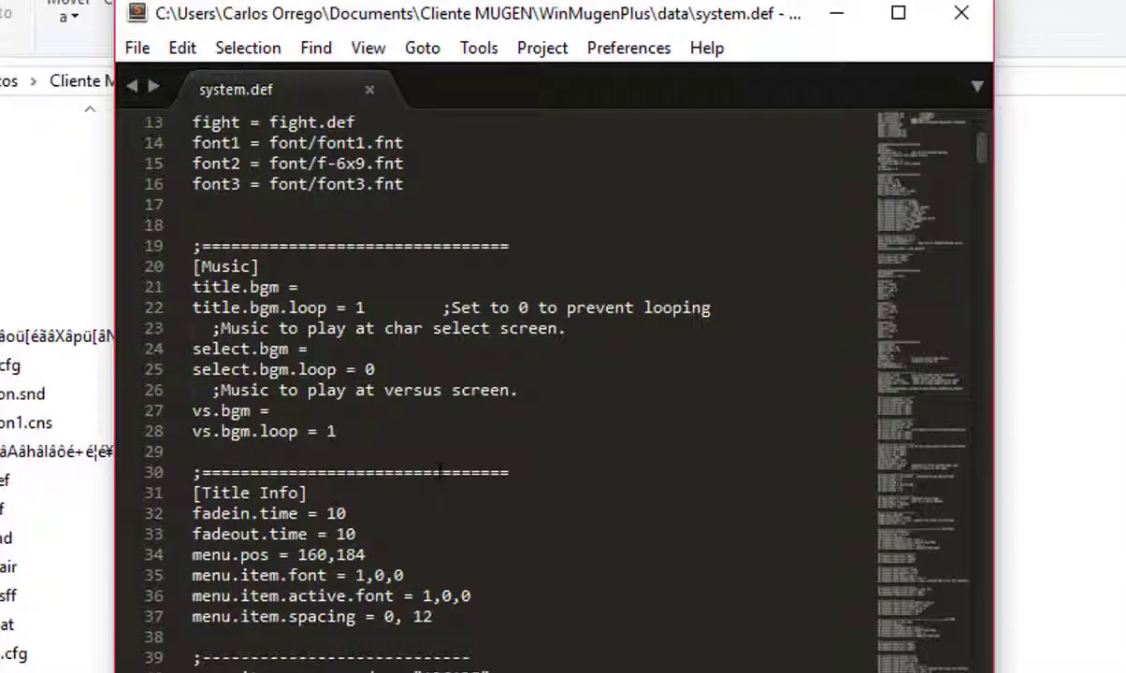
pyautogui.scroll(-6, 439, 471)
pyautogui.scroll(10, 425, 468)
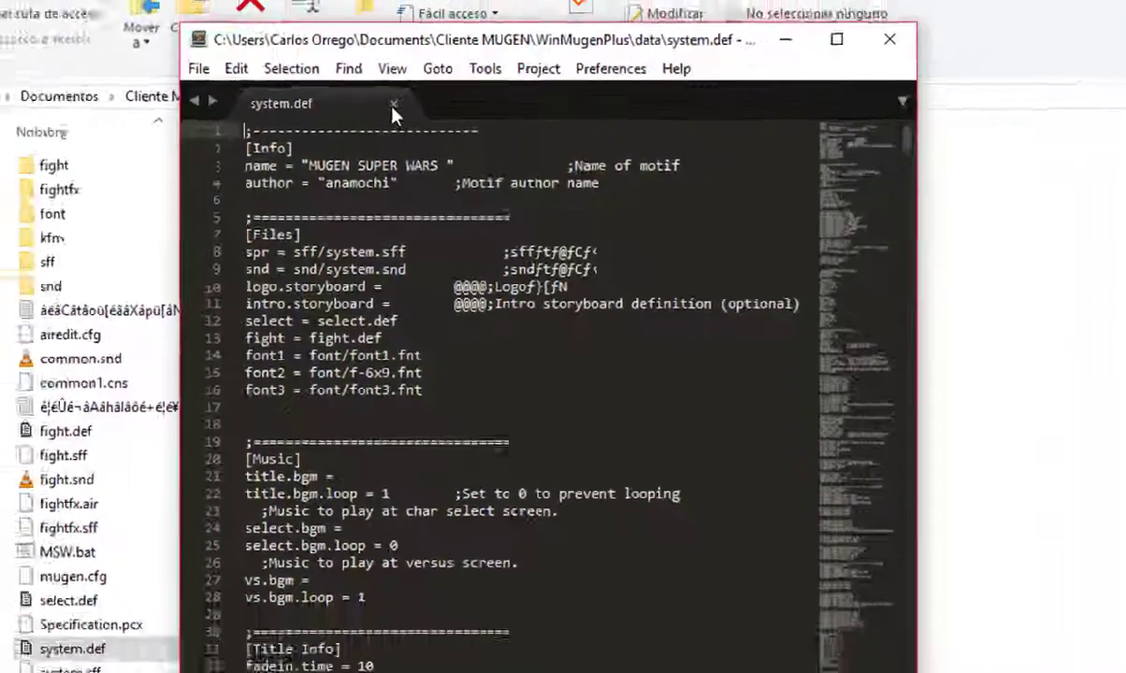
pyautogui.click(368, 92)
pyautogui.click(961, 13)
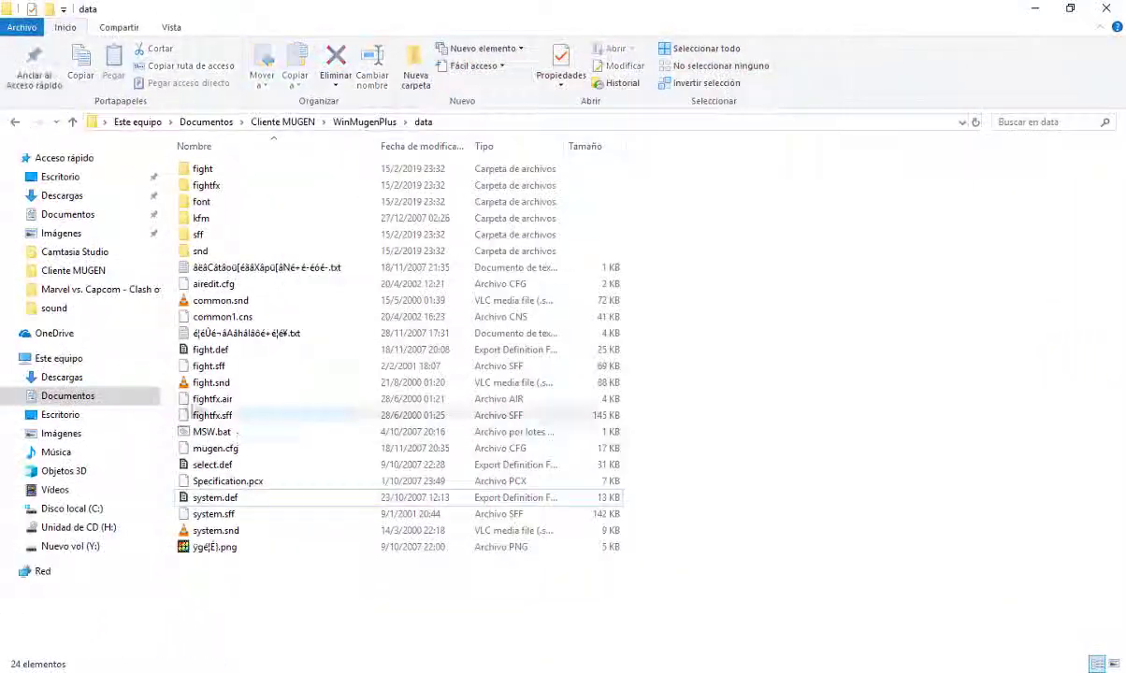
# - Open select.def in Sublime Text, replace the stages under [ExtraStages] with stages/stage0.def and stages/kfm.def, and save
pyautogui.rightClick(209, 465)
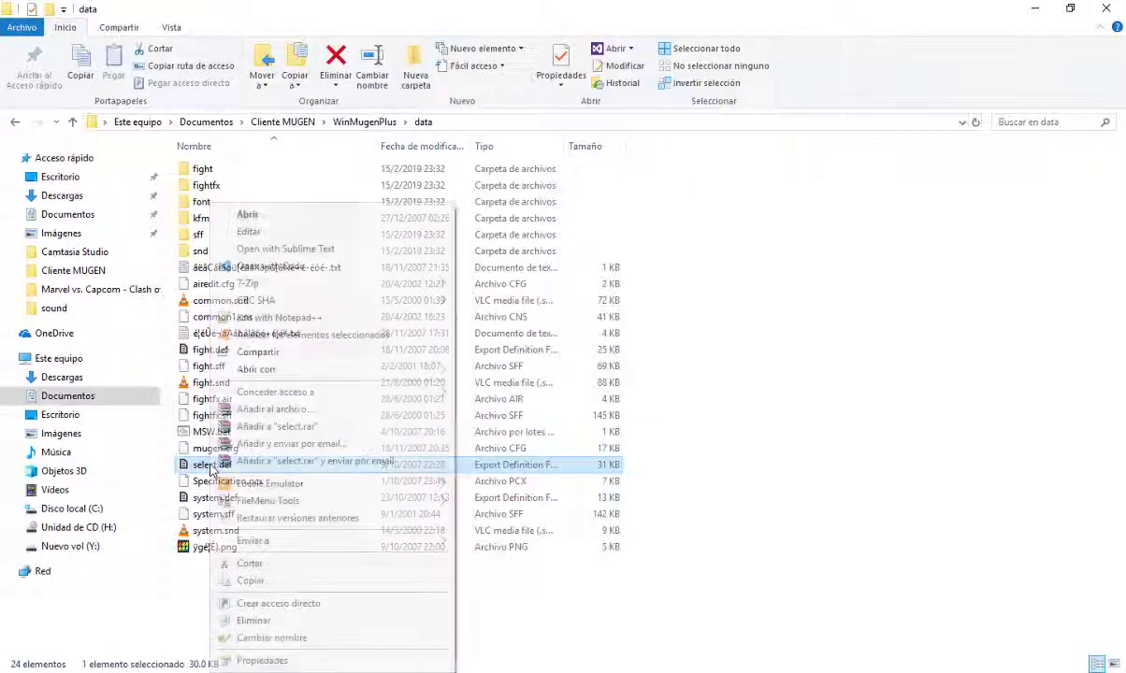
pyautogui.click(298, 250)
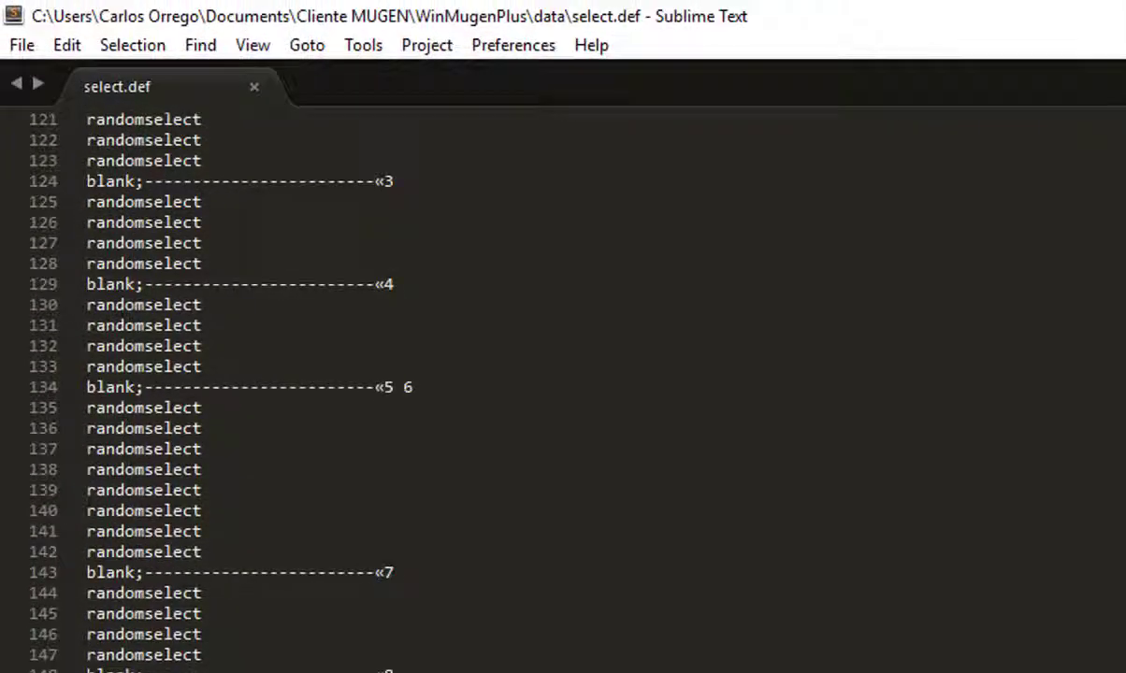
pyautogui.scroll(-20, 561, 374)
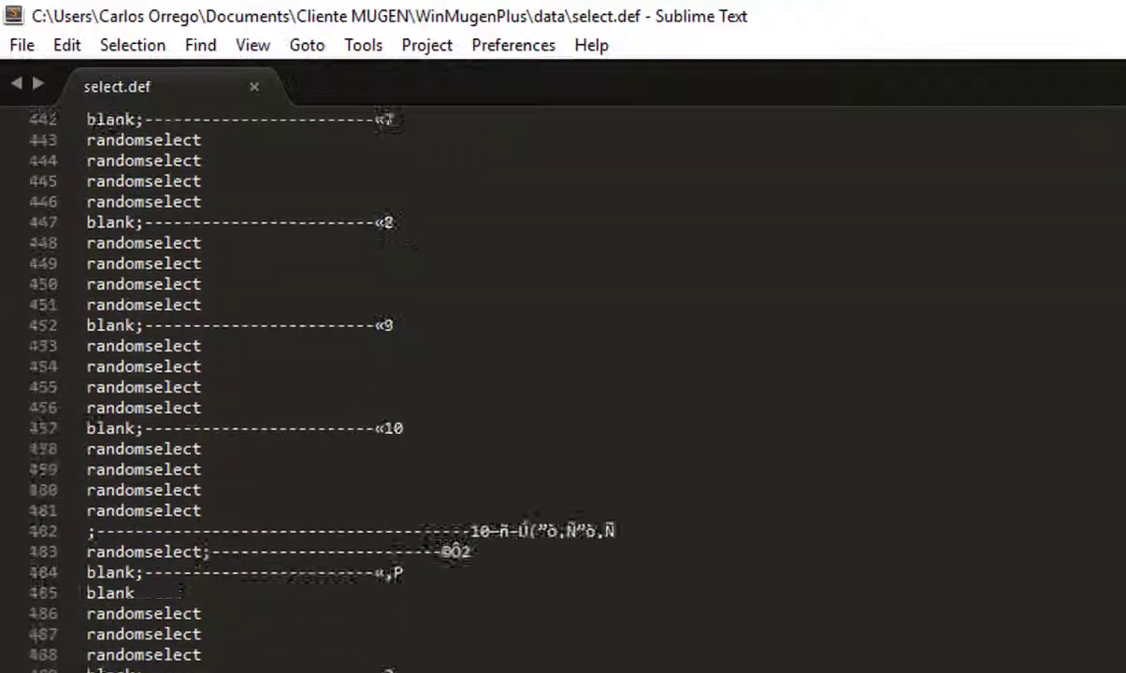
pyautogui.scroll(-20, 561, 374)
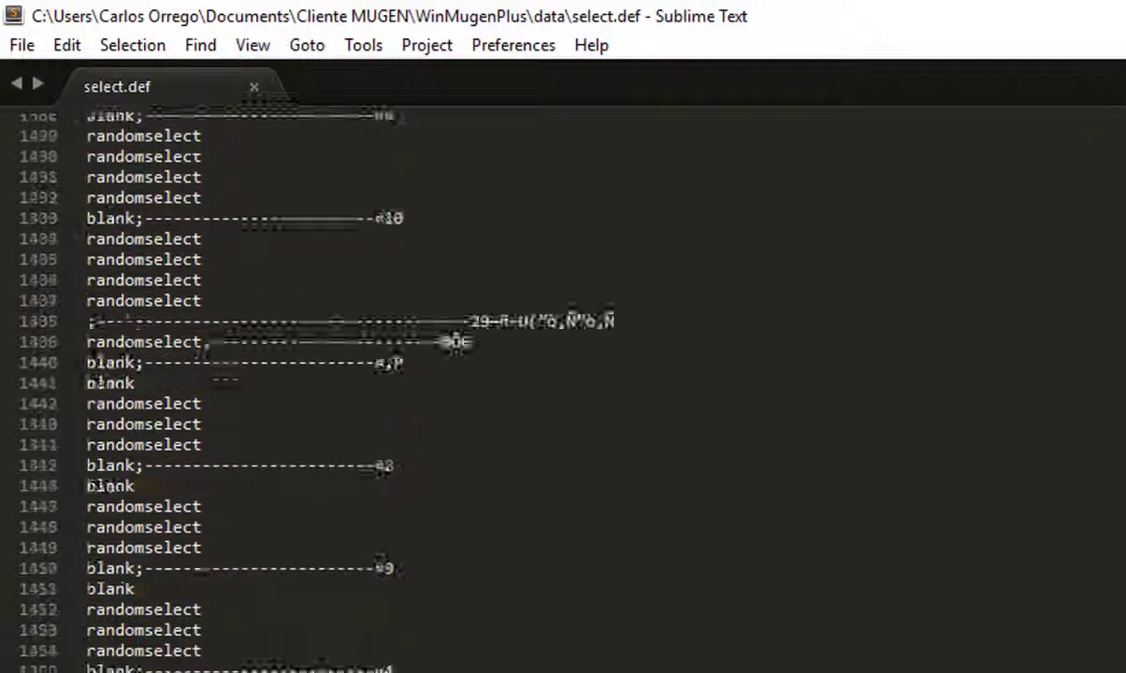
pyautogui.scroll(12, 561, 374)
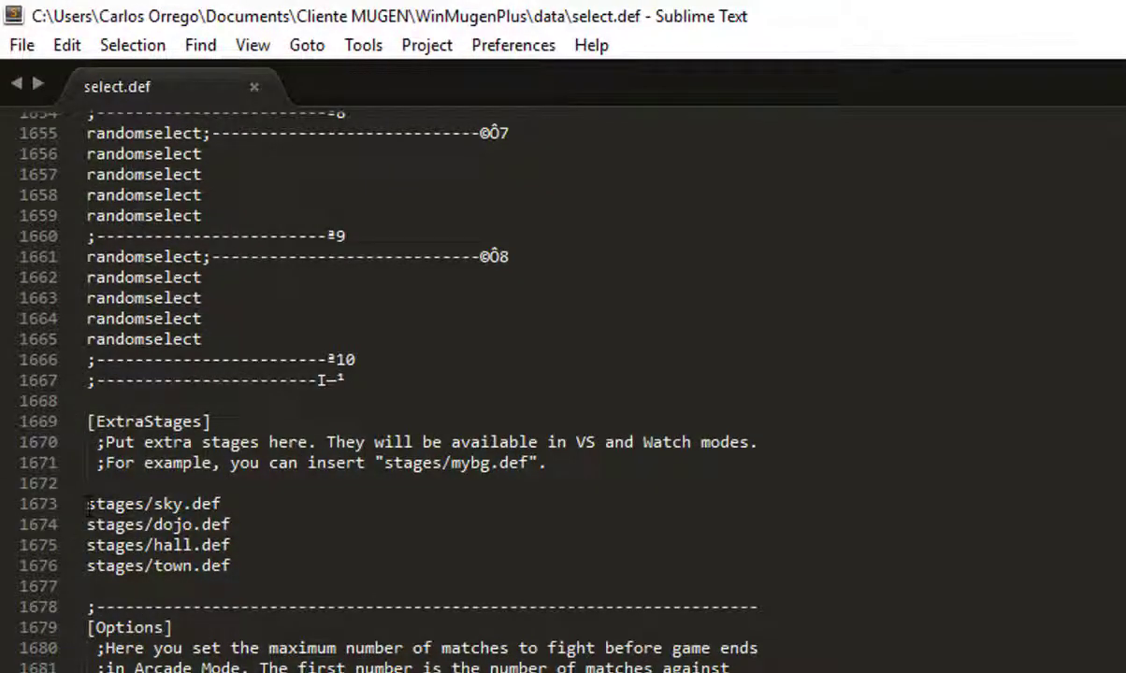
pyautogui.moveTo(89, 505); pyautogui.dragTo(255, 561)
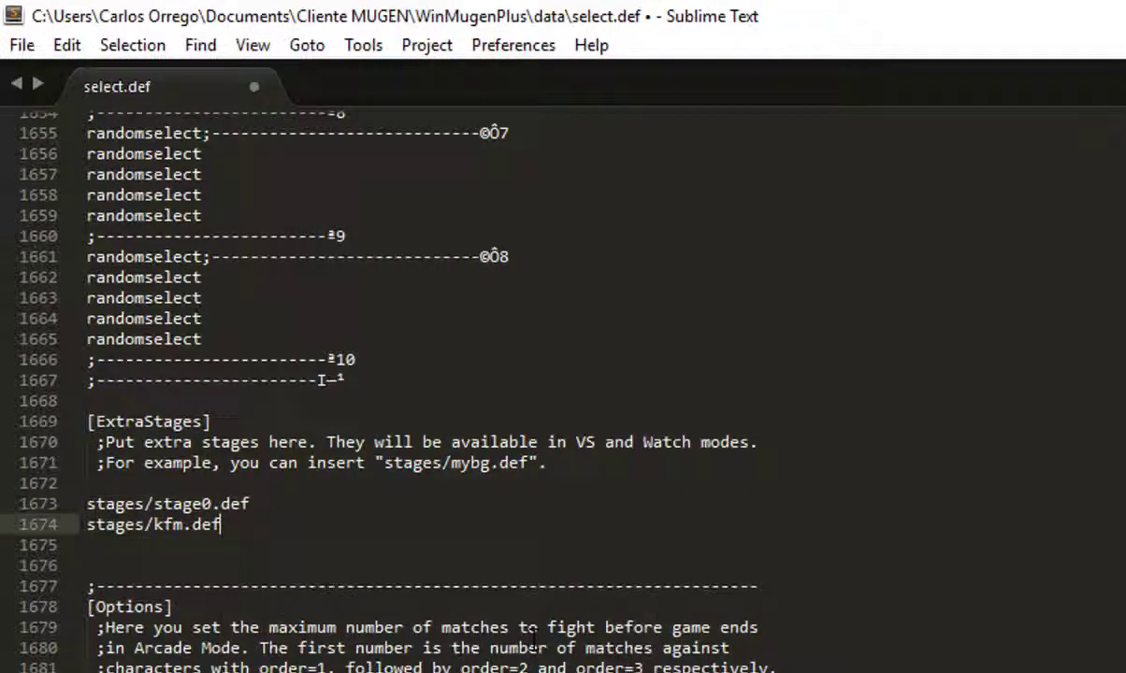
pyautogui.hotkey('ctrl', 's')
# - Change the first entry under [Characters] to "kfm, random", and close the saved select.def and the text editor
pyautogui.scroll(11, 530, 640)
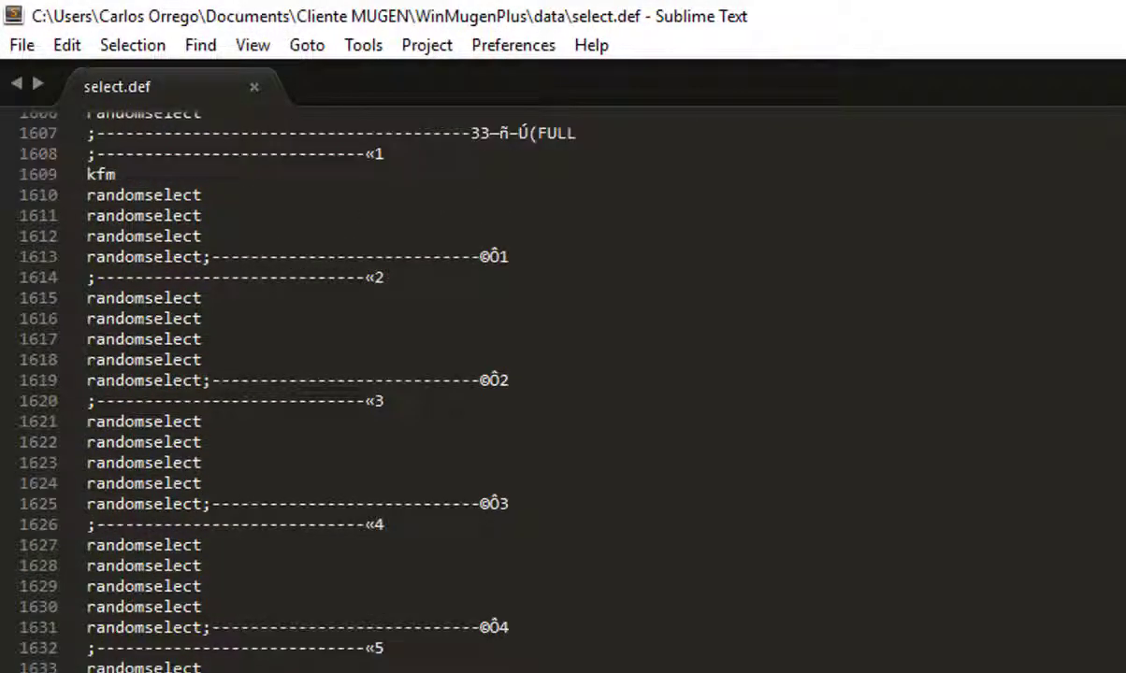
pyautogui.hotkey('ctrl', 'Home')
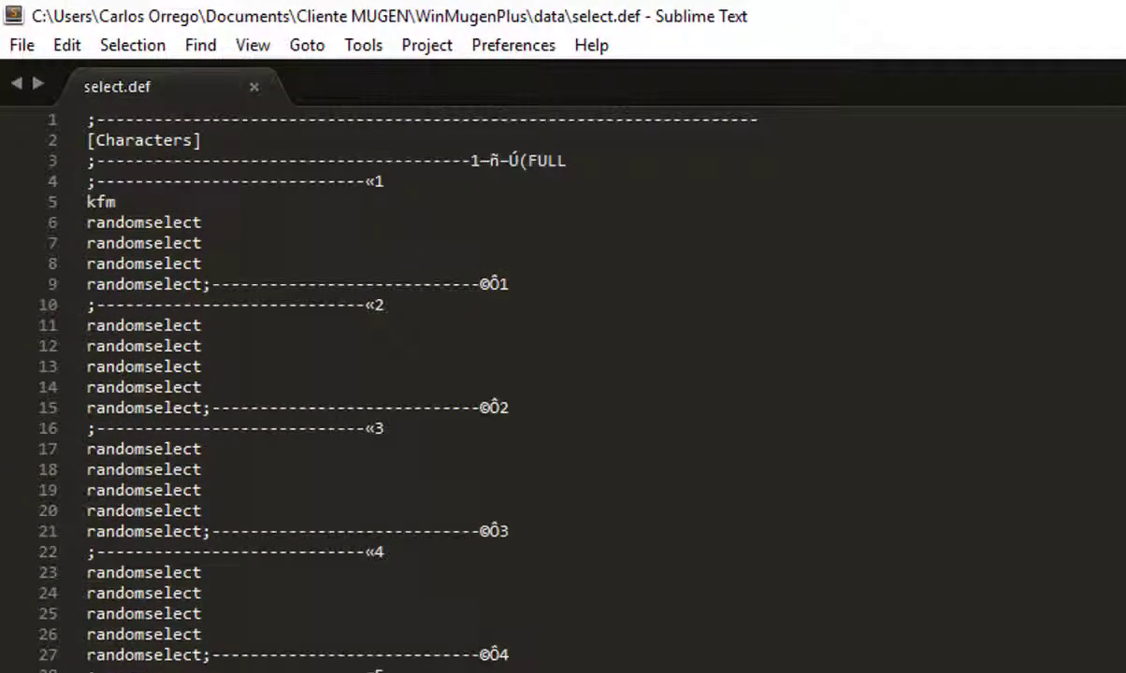
pyautogui.click(120, 201)
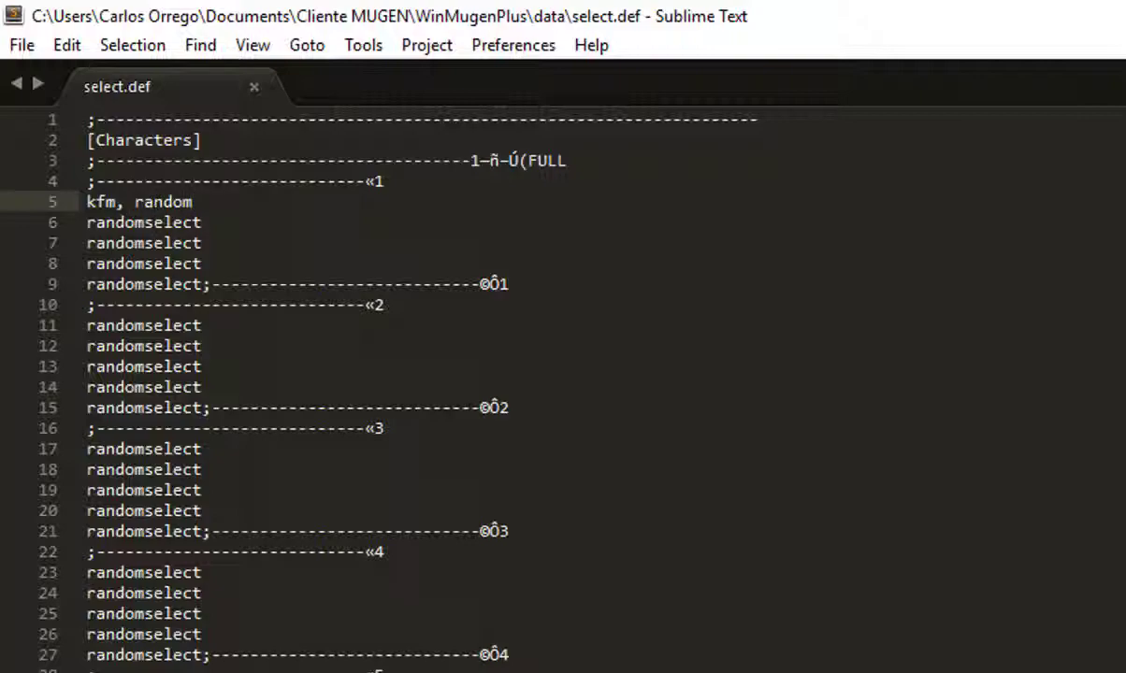
pyautogui.click(253, 86)
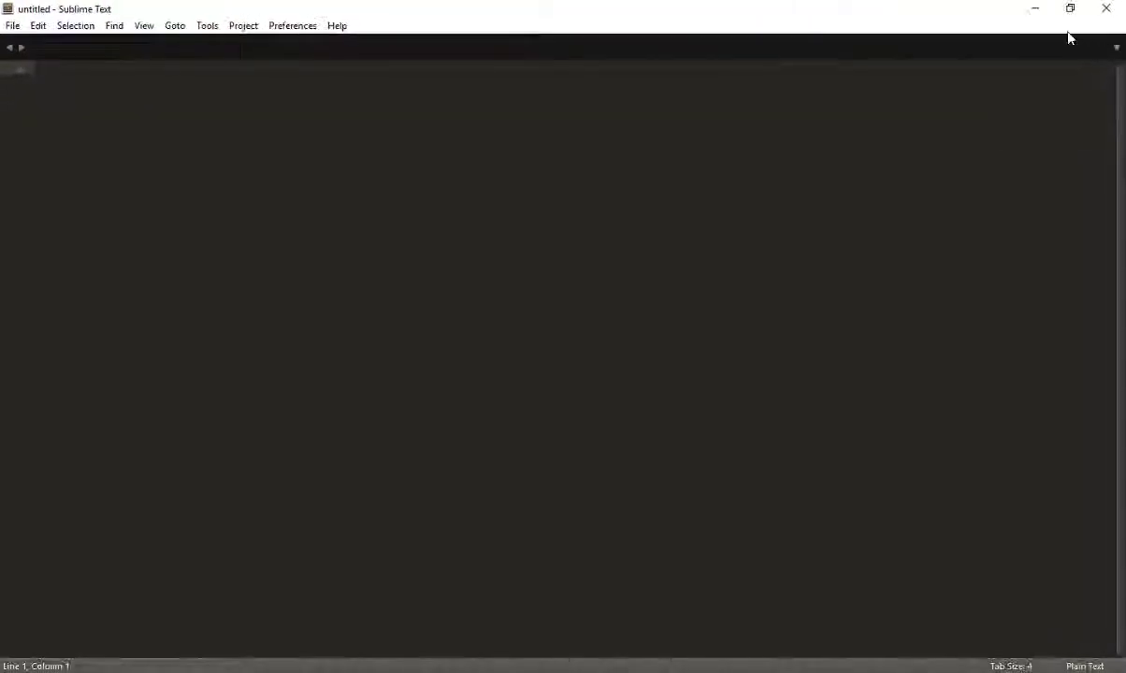
pyautogui.click(1106, 7)
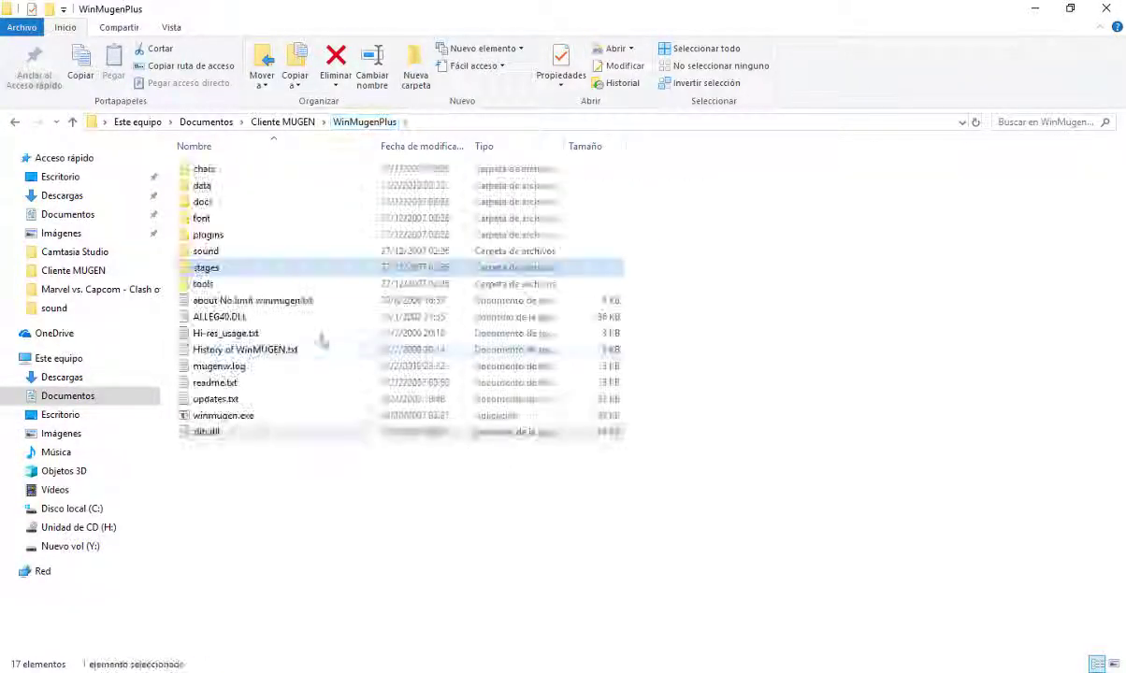
# - Run winmugen.exe from the WinMugenPlus folder and go through the title menu entries of the new screenpack
pyautogui.doubleClick(223, 415)
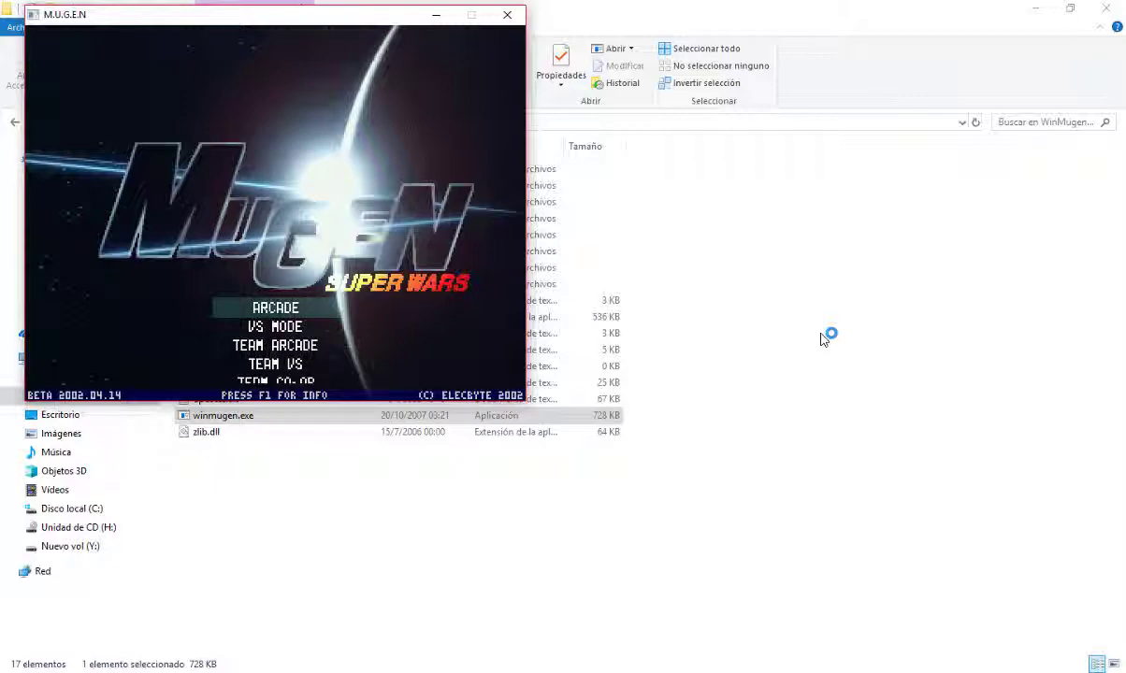
pyautogui.press('Down')
pyautogui.press('Down')
pyautogui.press('Down')
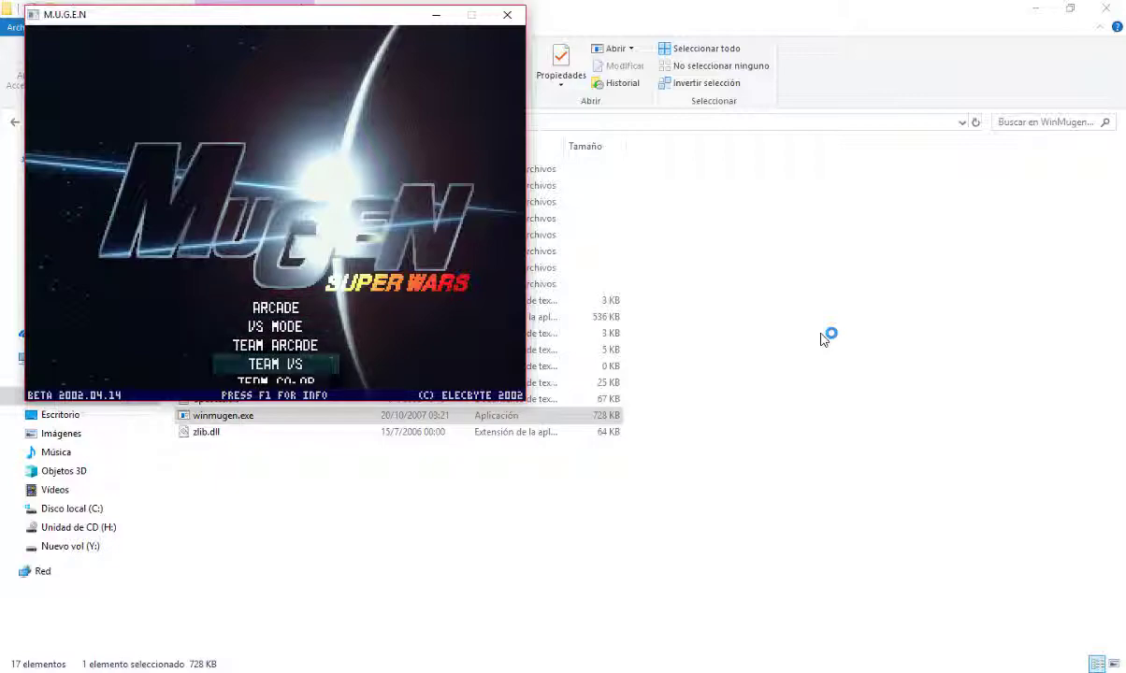
pyautogui.press('Down')
pyautogui.press('Down')
pyautogui.press('Down')
pyautogui.press('Down')
pyautogui.press('Down')
pyautogui.press('Down')
pyautogui.press('Down')
pyautogui.press('Down')
pyautogui.press('Down')
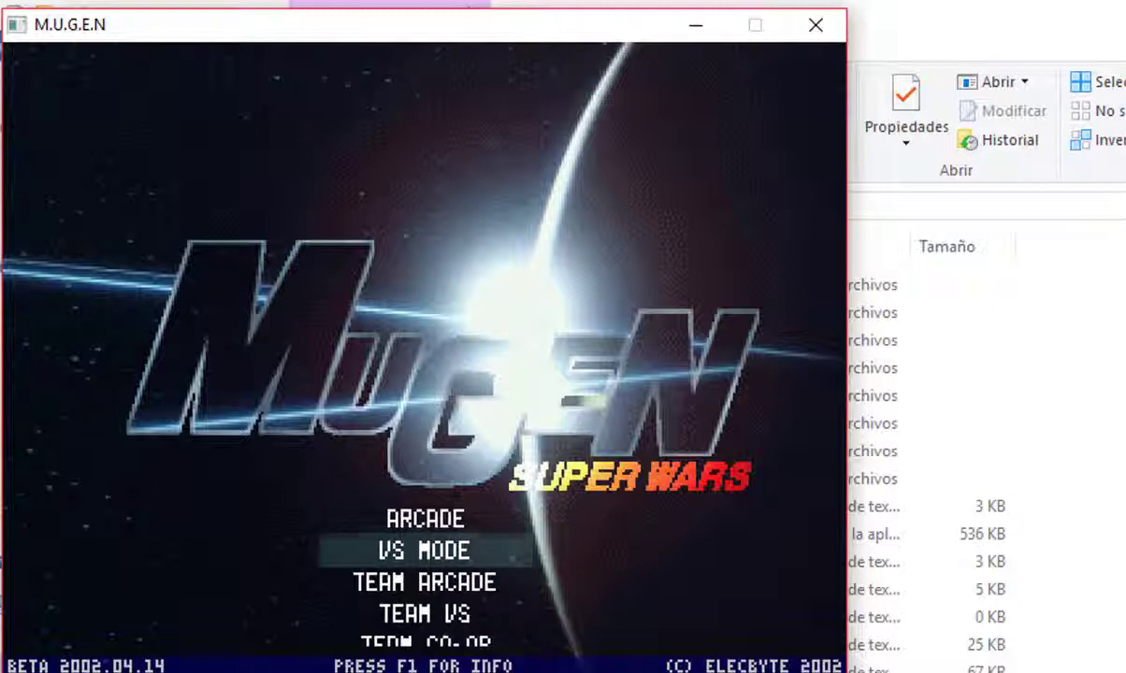
pyautogui.press('Down')
pyautogui.press('Up')
pyautogui.press('Up')
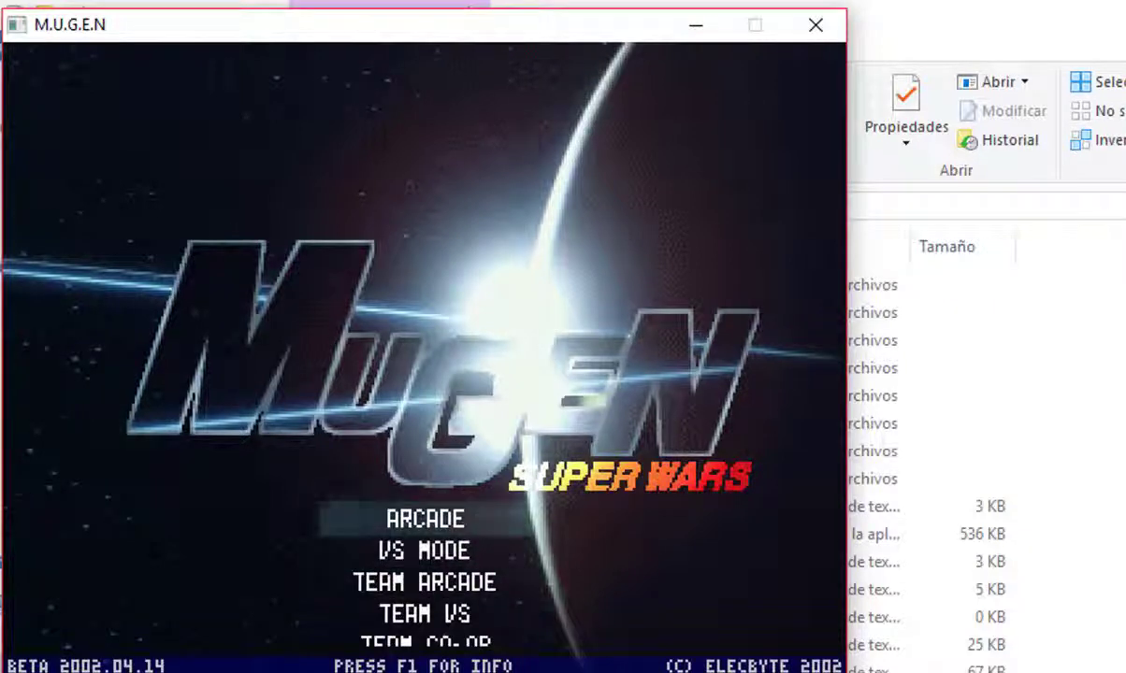
# - Start an Arcade match with Kung Fu Man, skip the intro storyboard and try some attacks to check the fight screen
pyautogui.press('Return')
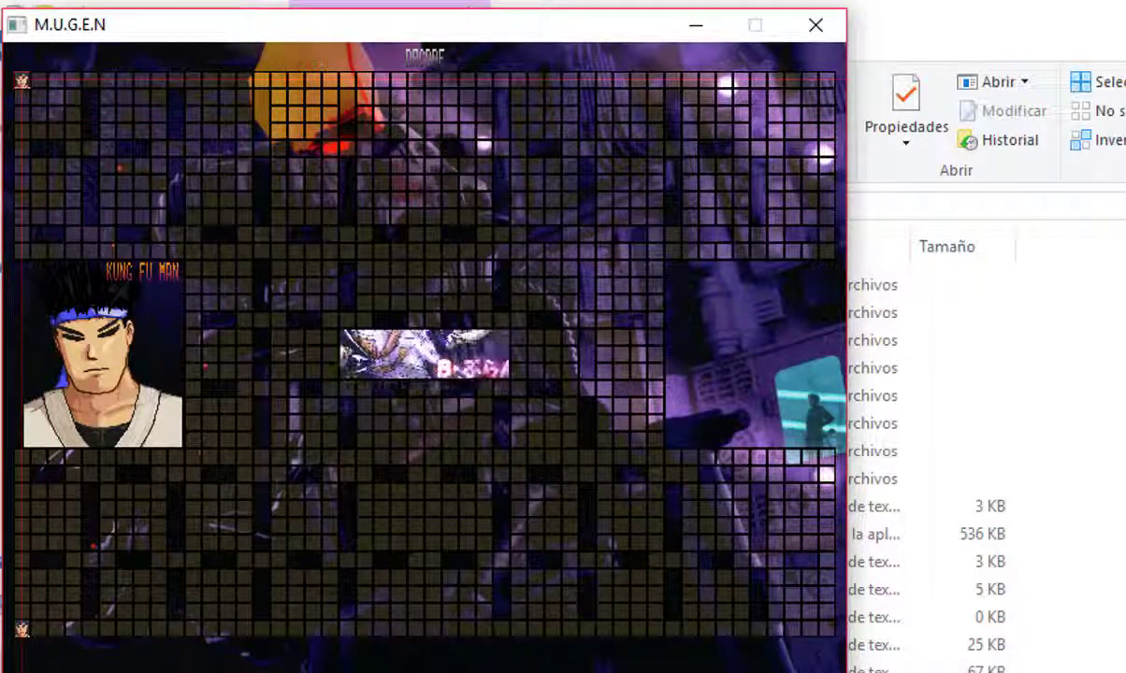
pyautogui.press('Return')
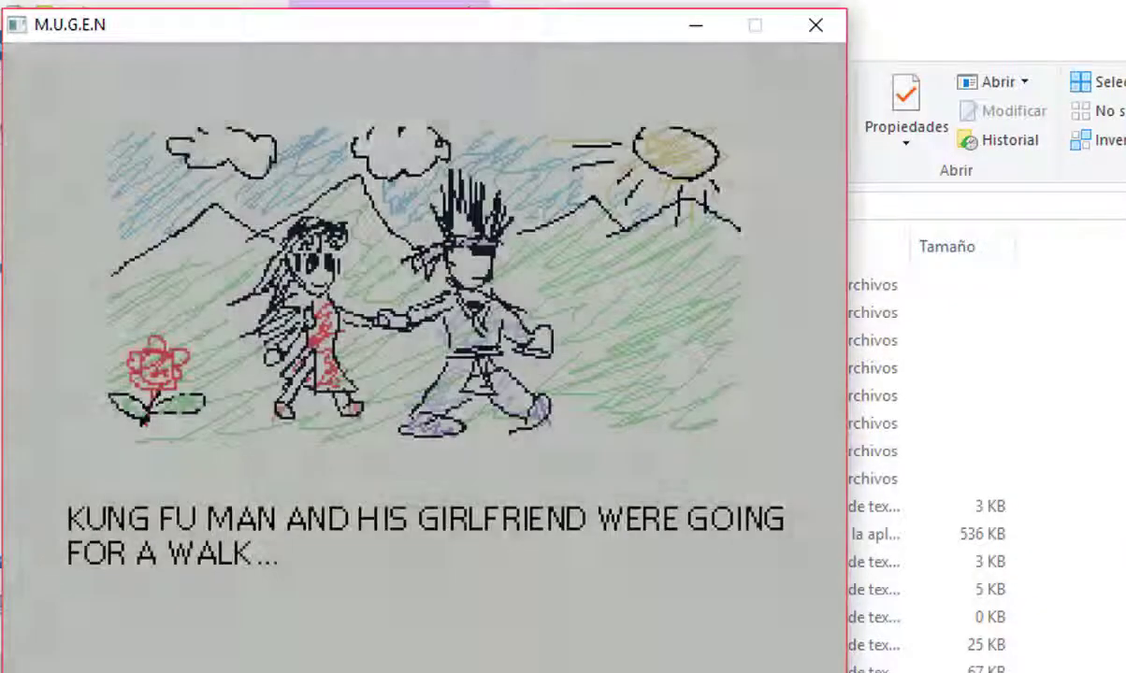
pyautogui.press('Return')
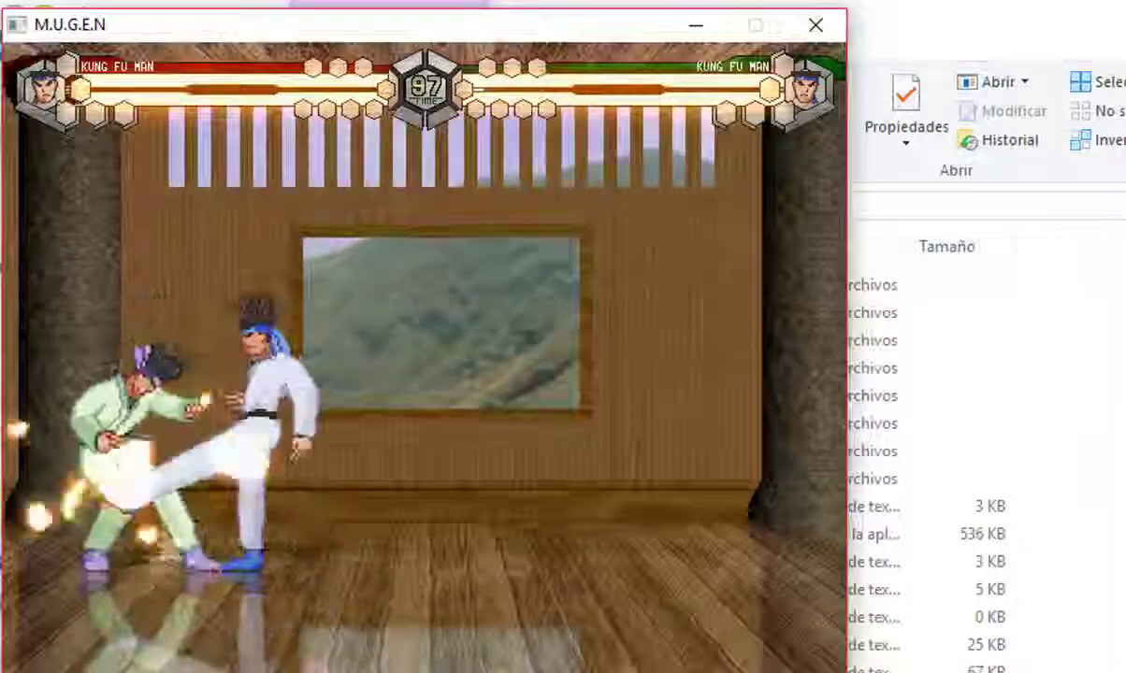
pyautogui.press('s')
pyautogui.press('x')
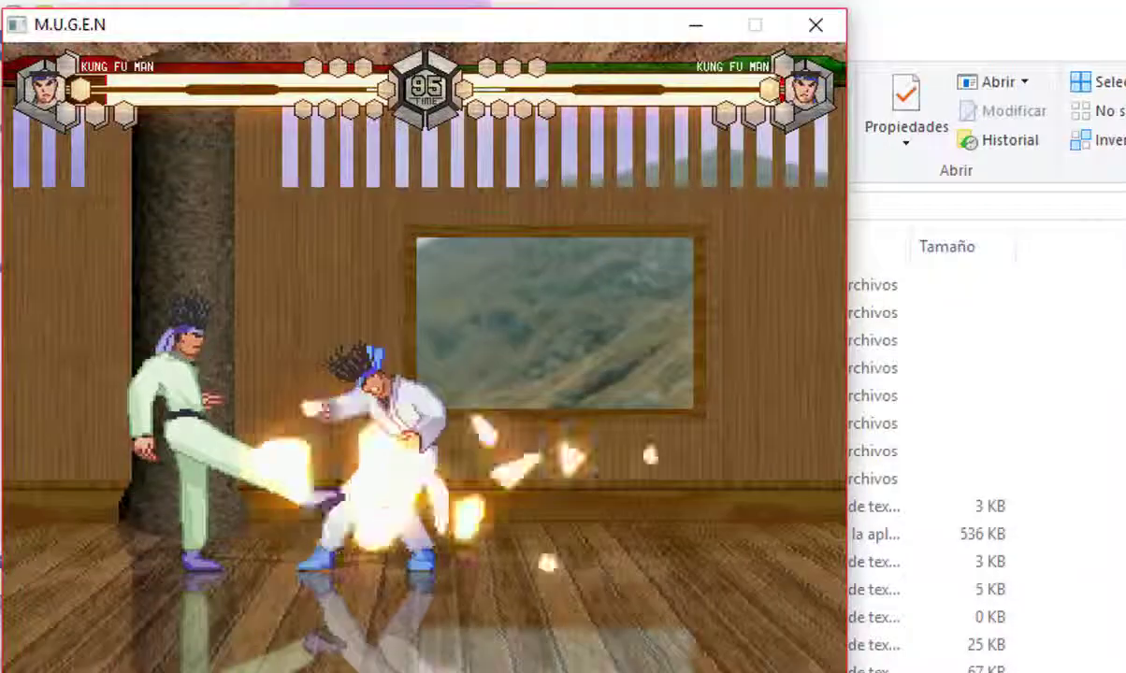
pyautogui.press('x')
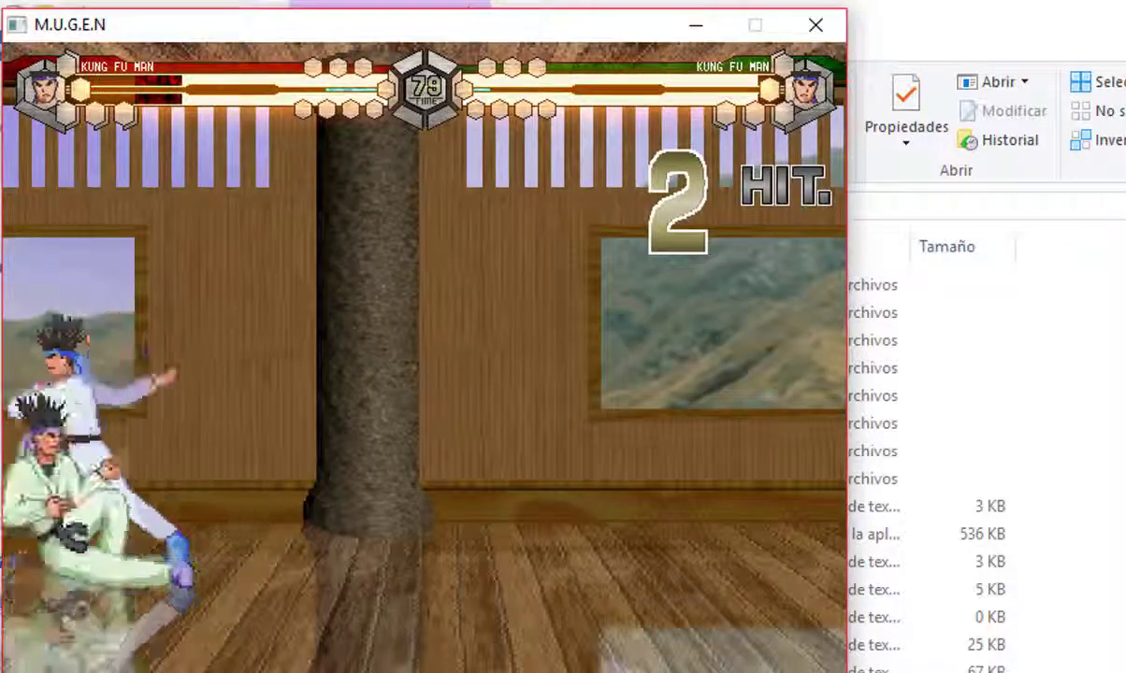
# - Leave the match and exit M.U.G.E.N from its title menu
pyautogui.press('Escape')
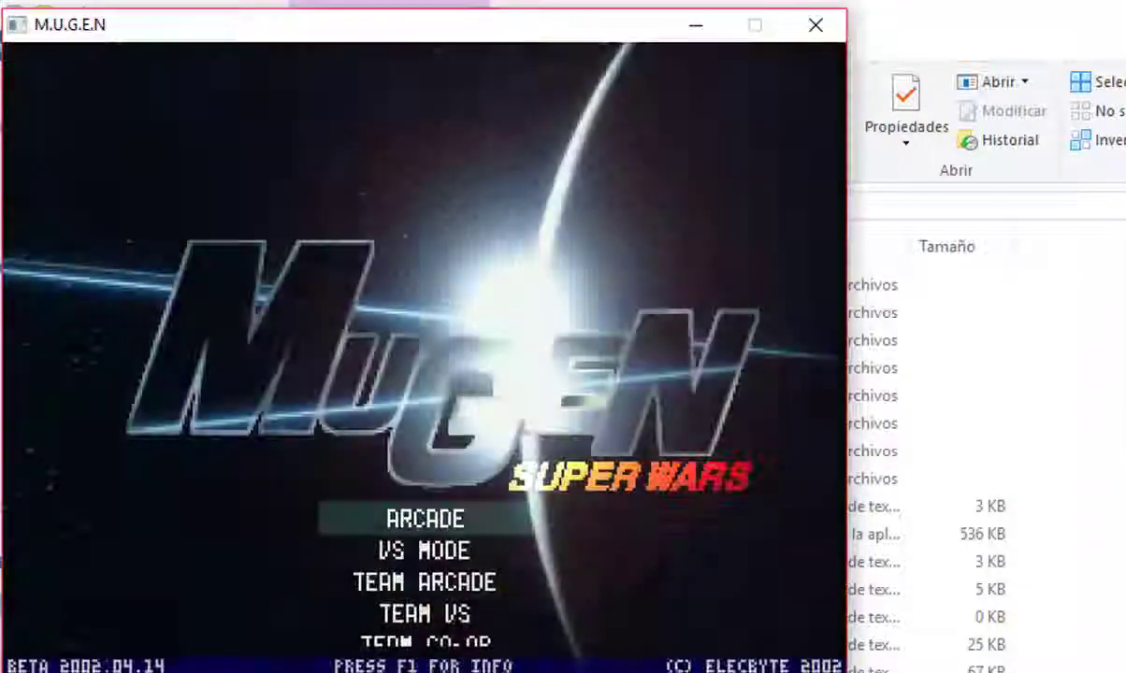
pyautogui.press('Up')
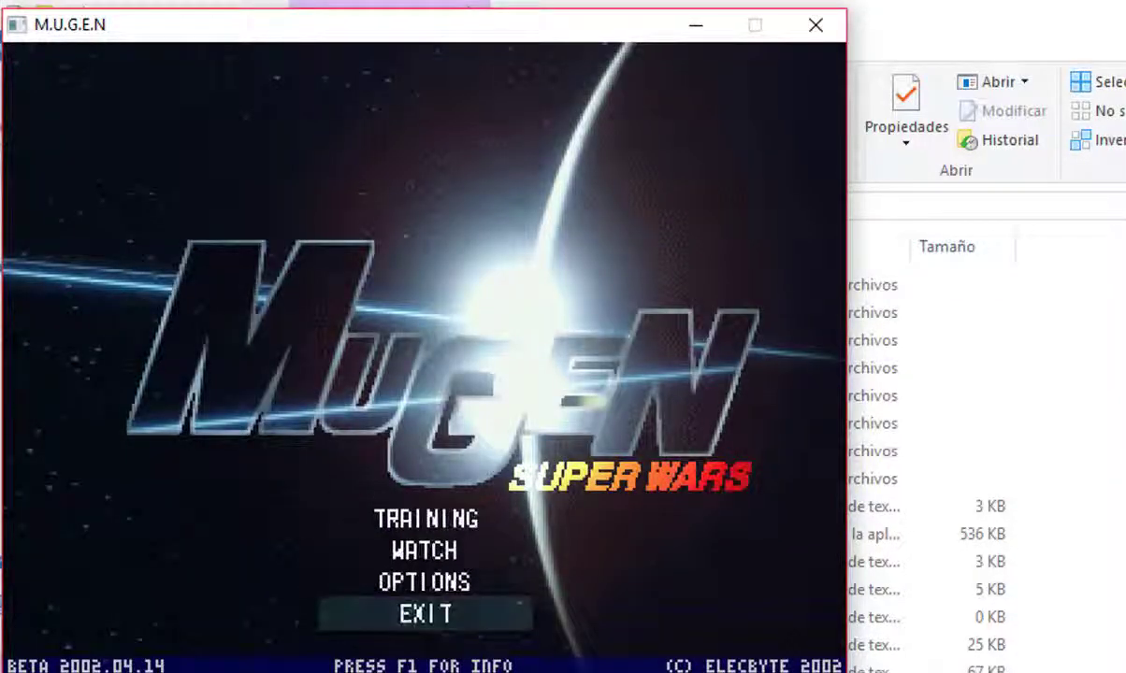
pyautogui.press('Return')
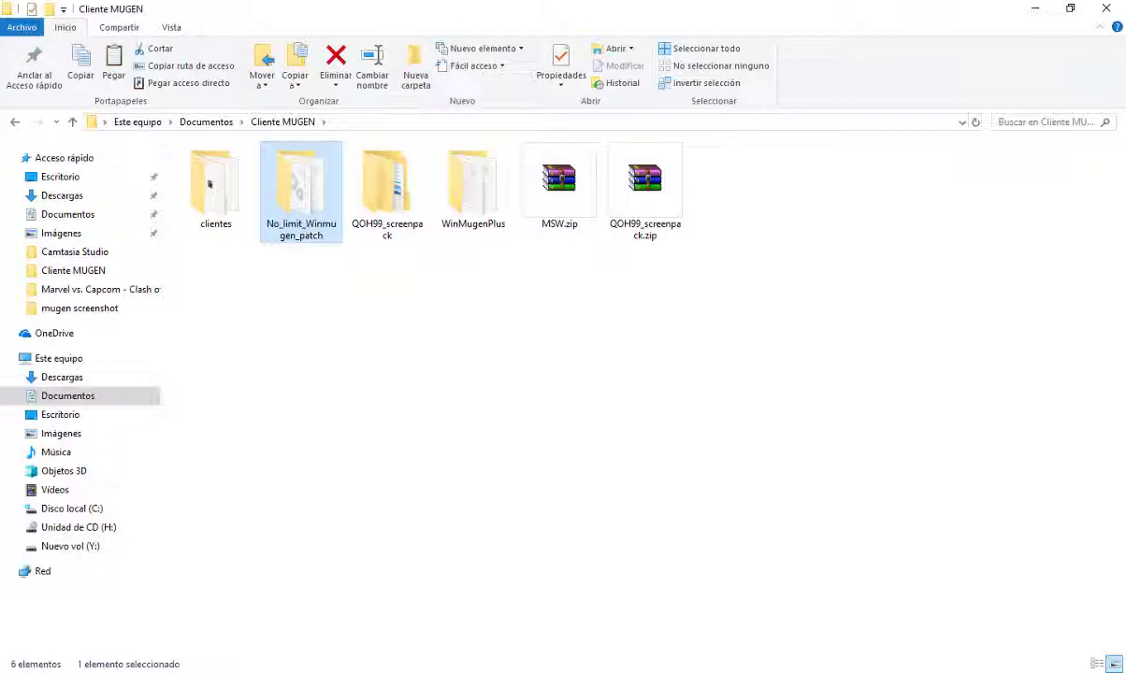
pyautogui.moveTo(400, 597)
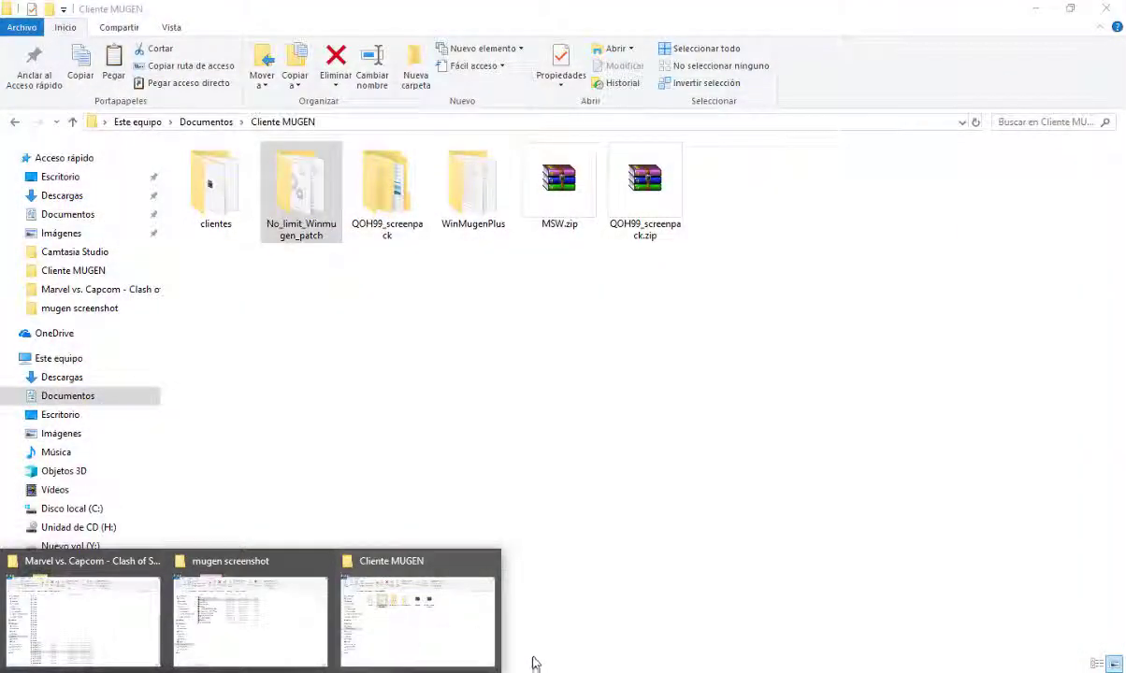
pyautogui.click(528, 285)
pyautogui.click(559, 187)
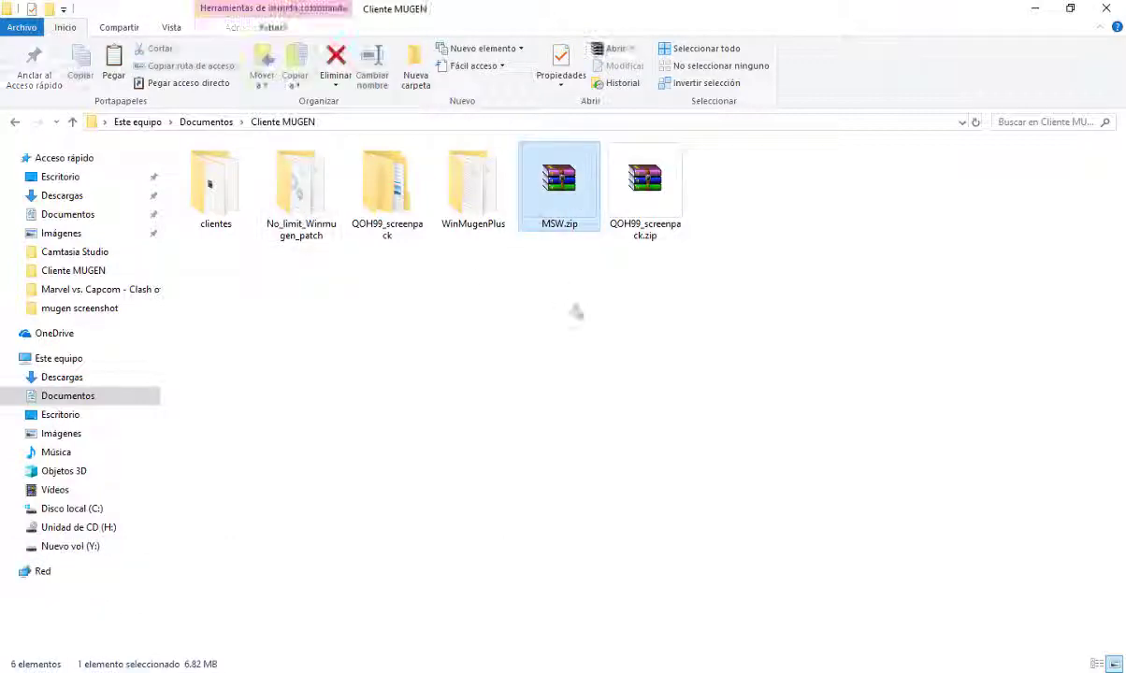
pyautogui.click(513, 320)
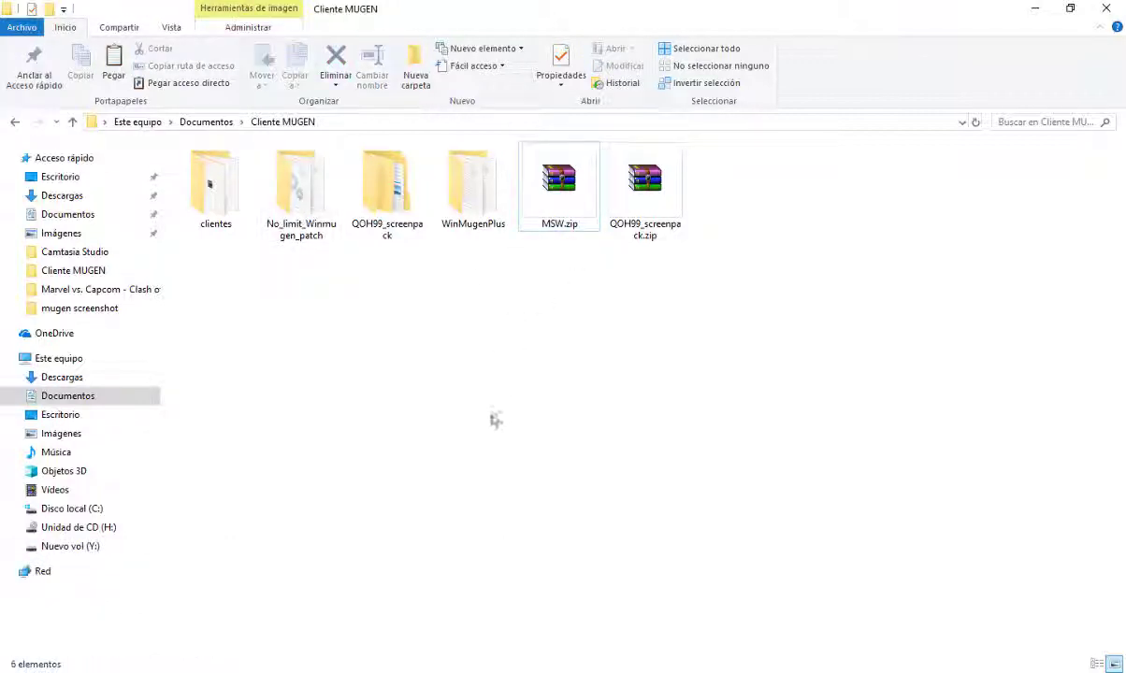